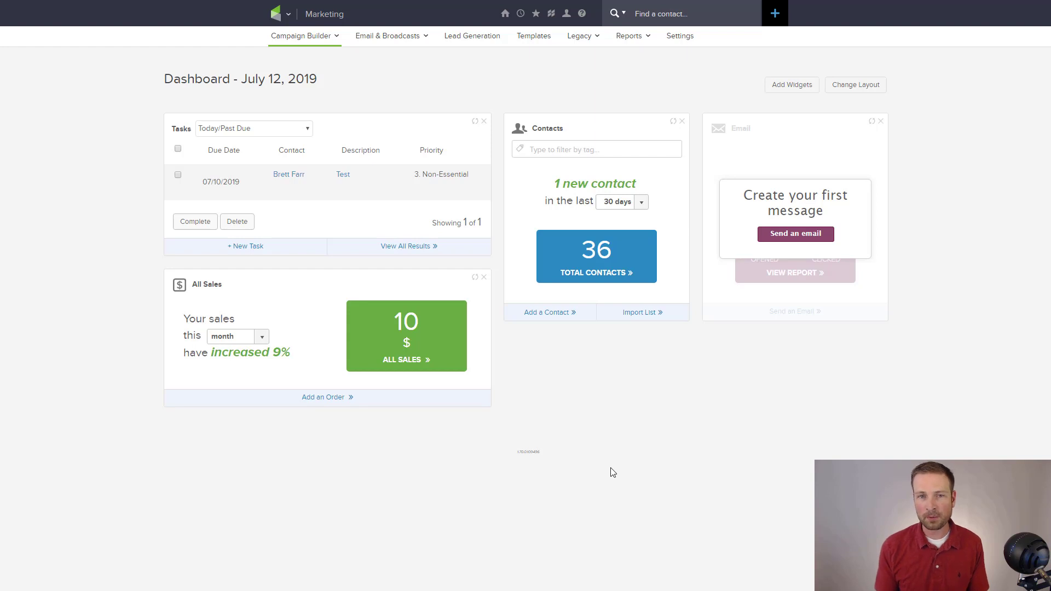
Open the app navigation menu and go to the Campaigns list in Campaign Builder.
click(288, 15)
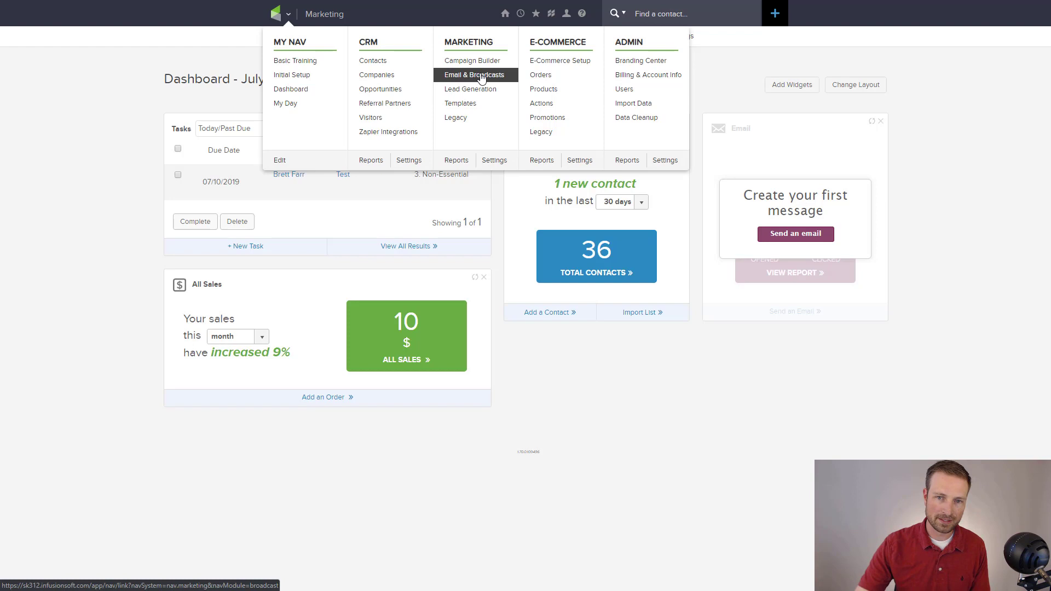
click(474, 63)
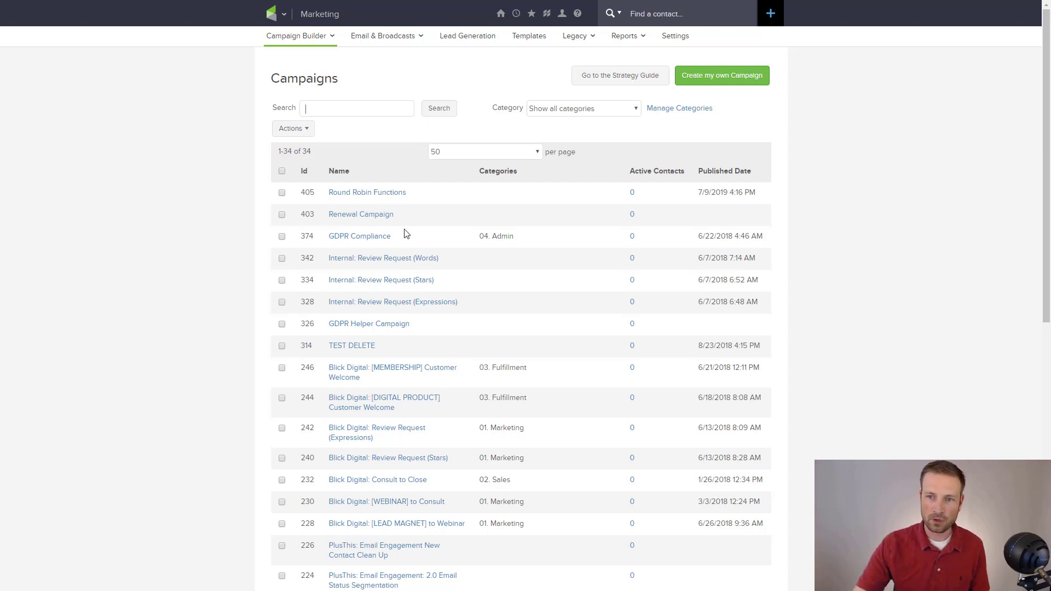
Create a new campaign from scratch and save it with the name 'Video Series'.
click(714, 79)
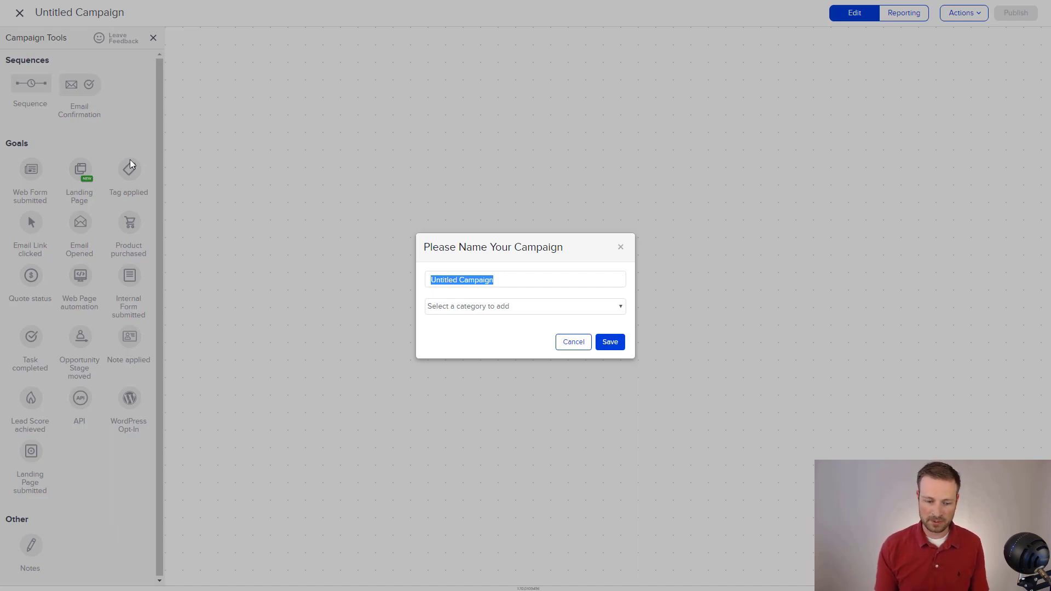
text(Video Series)
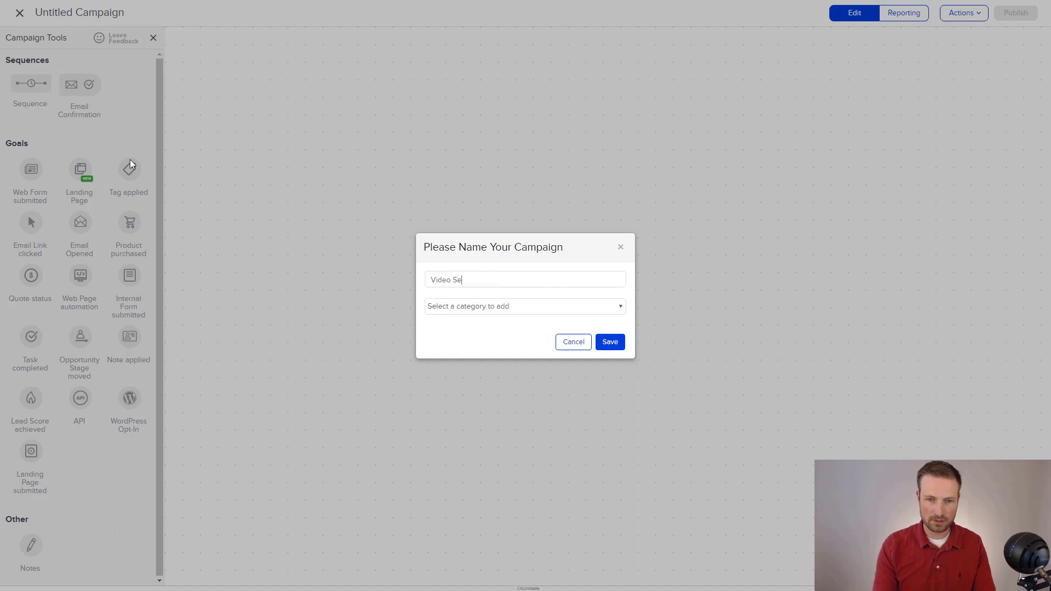
click(607, 343)
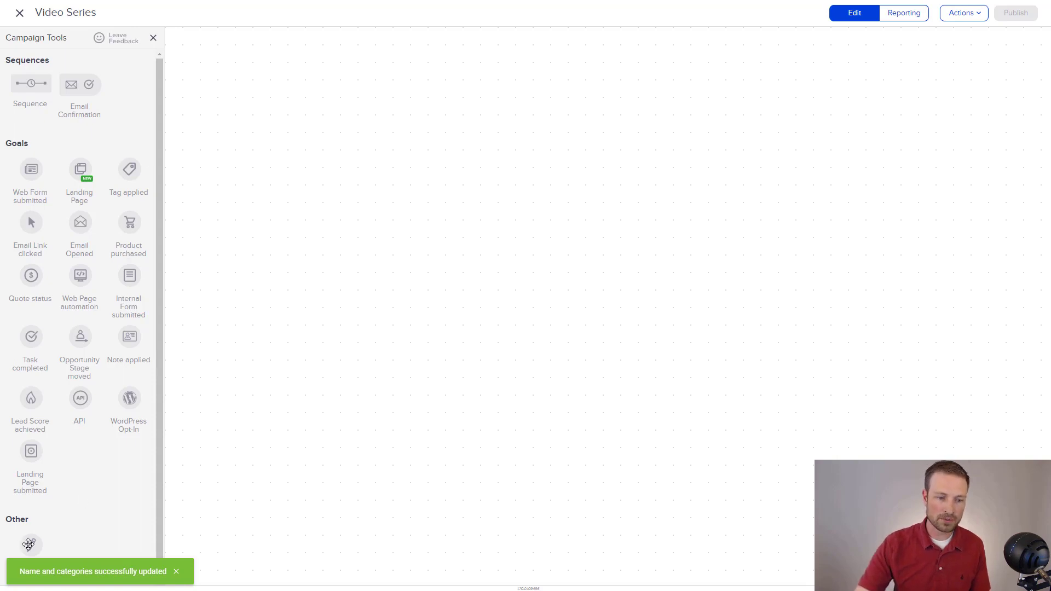
Add a test note reading 'This is a note' to the canvas, then delete it.
mouse_move(28, 545)
mouse_down()
mouse_move(235, 326)
mouse_move(252, 76)
mouse_up()
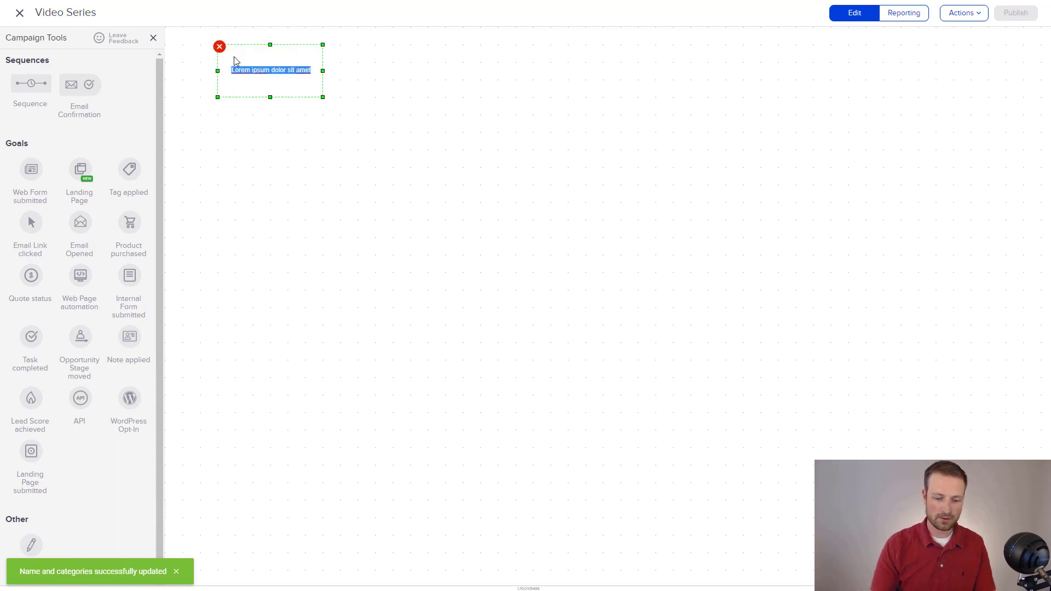
text(This is a note)
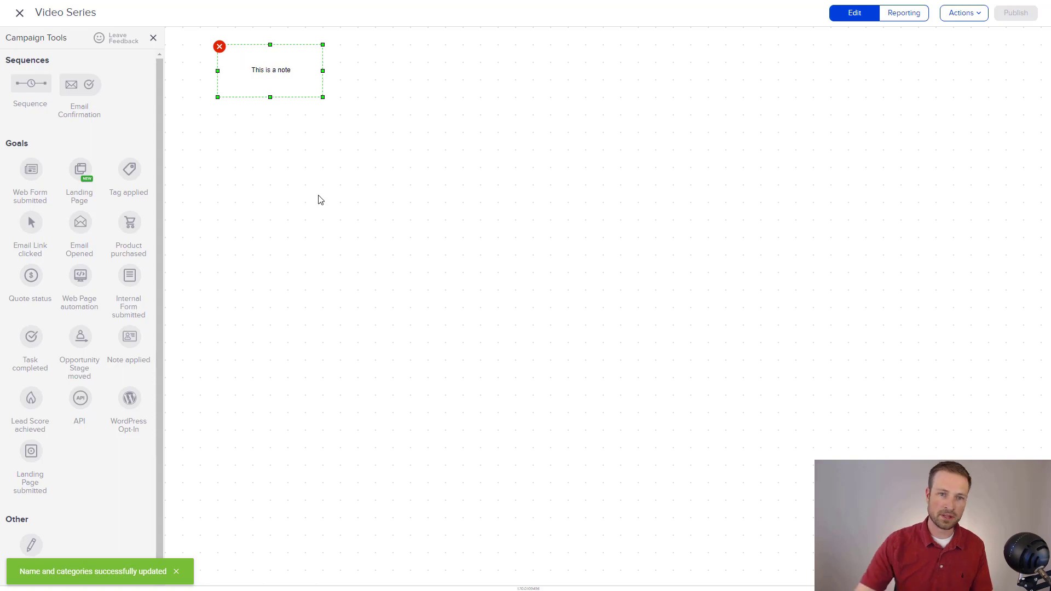
click(320, 200)
click(274, 68)
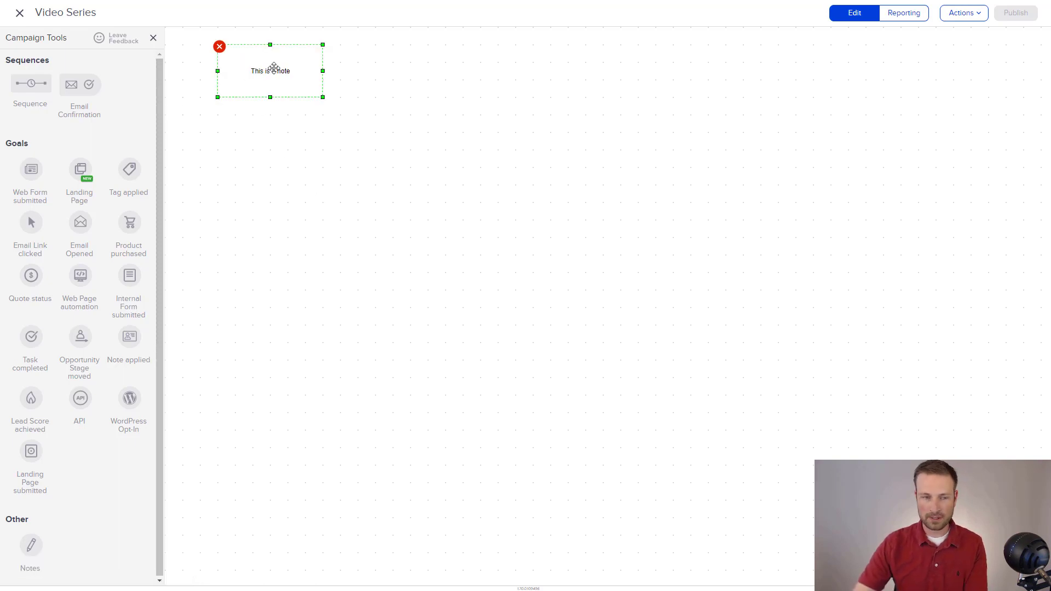
key(Delete)
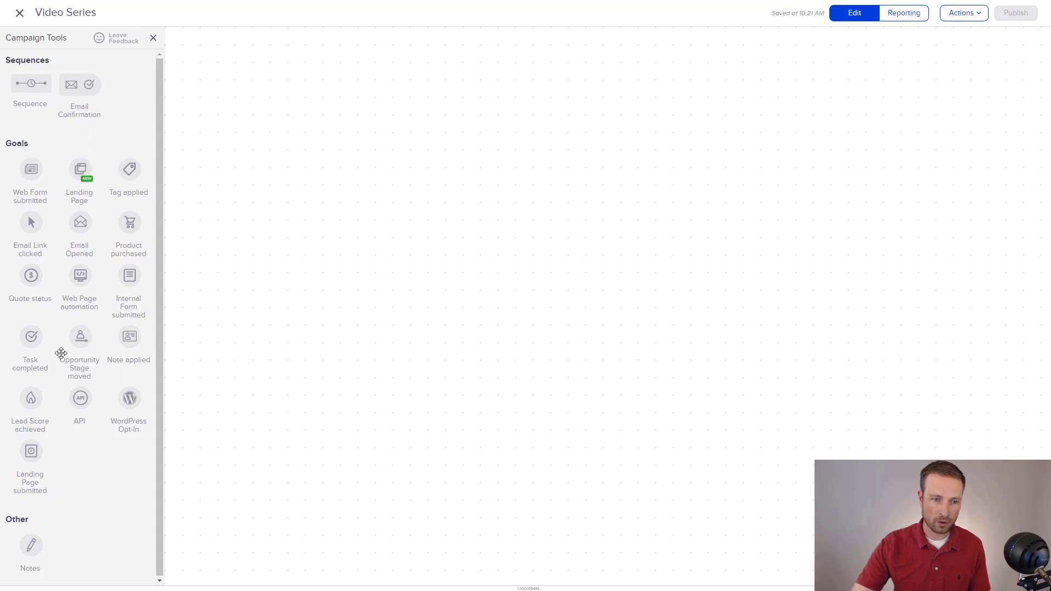
Add a Landing Page goal to the canvas named 'Video Series Request'.
drag(82, 171, 214, 64)
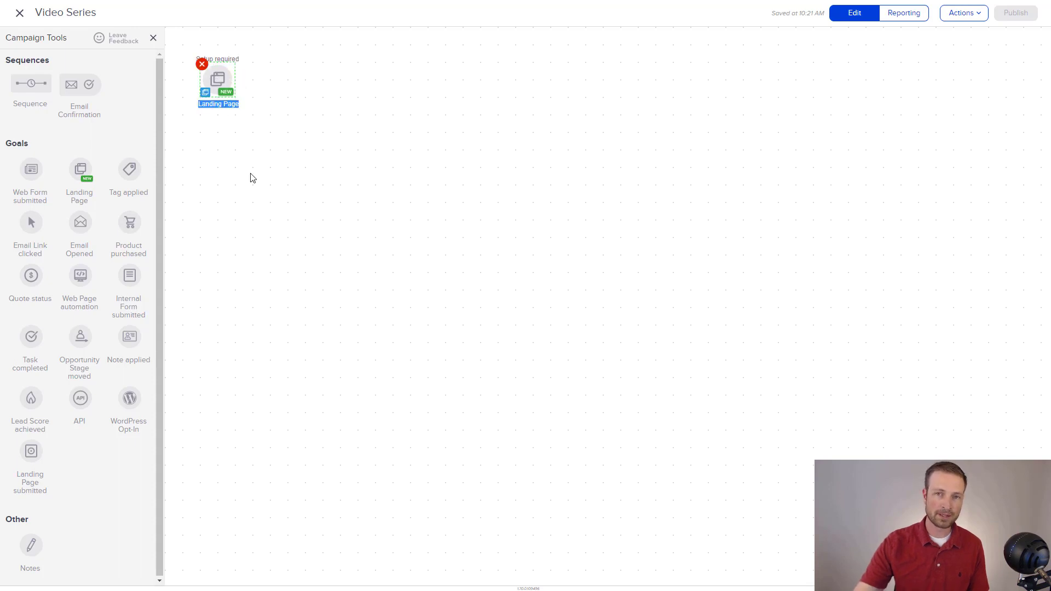
text(V)
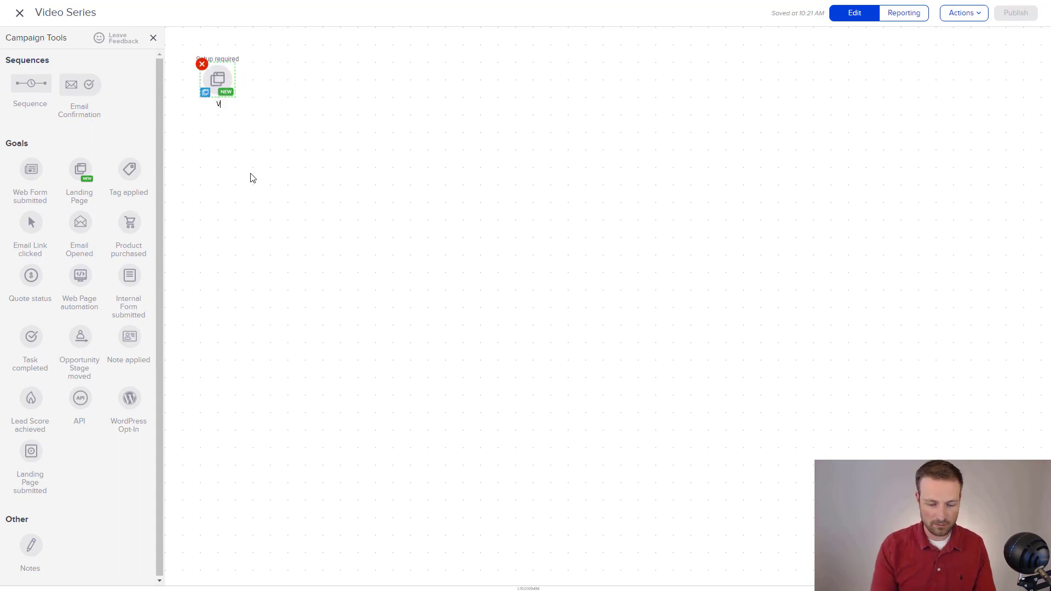
text(ideo Series Request)
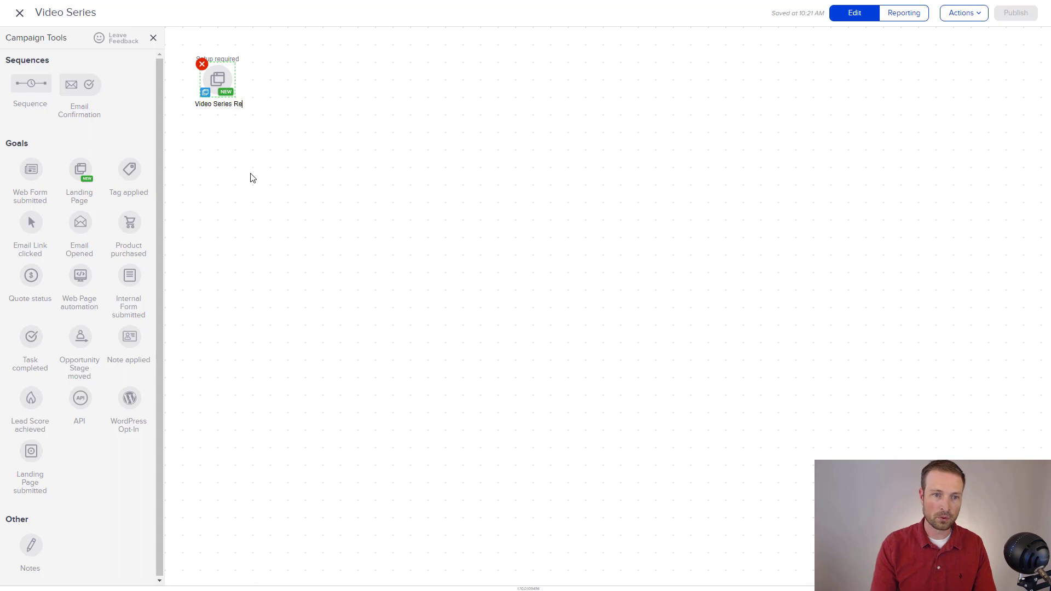
click(229, 161)
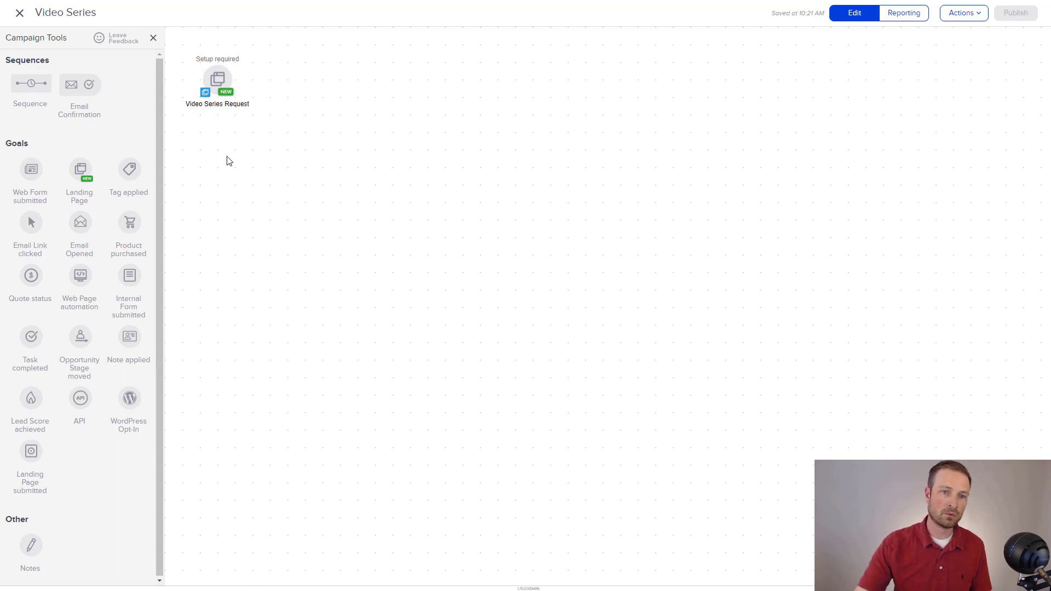
Open the landing page goal, dismiss the support chat, and browse the page templates.
double_click(216, 77)
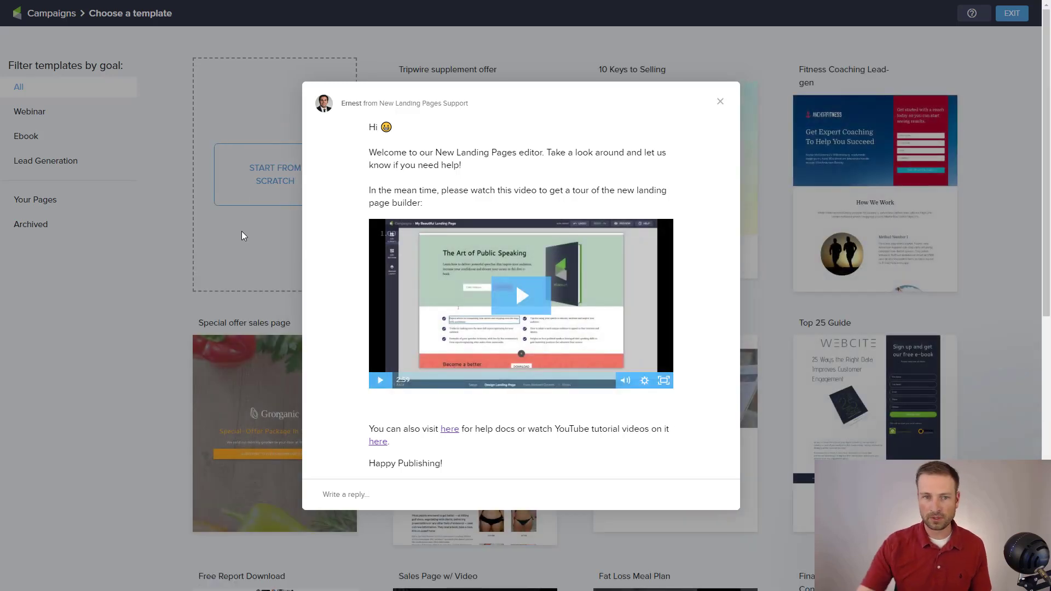
click(721, 103)
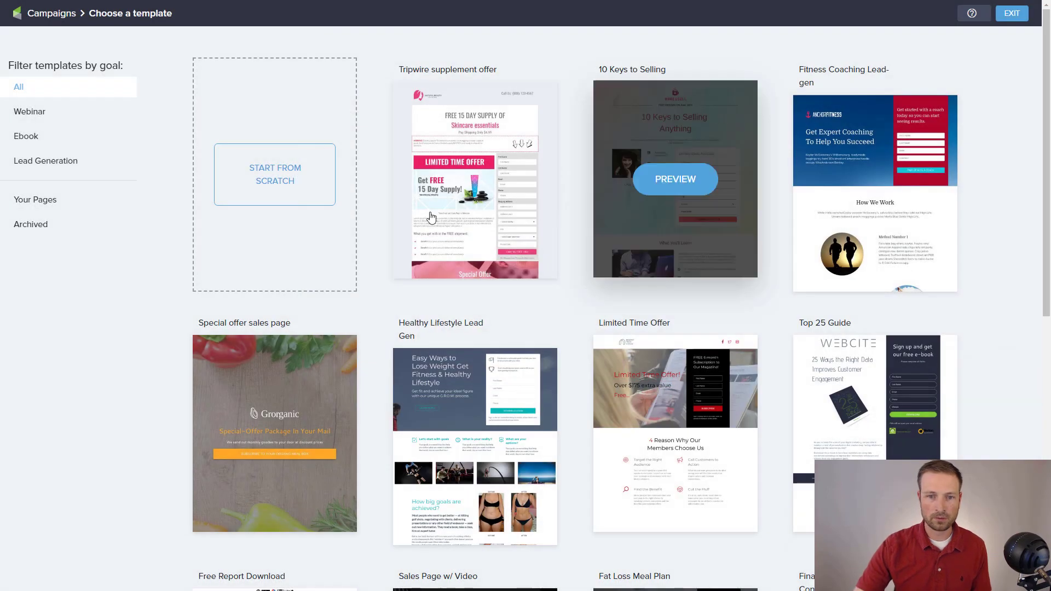
scroll(660, 329, down, 7)
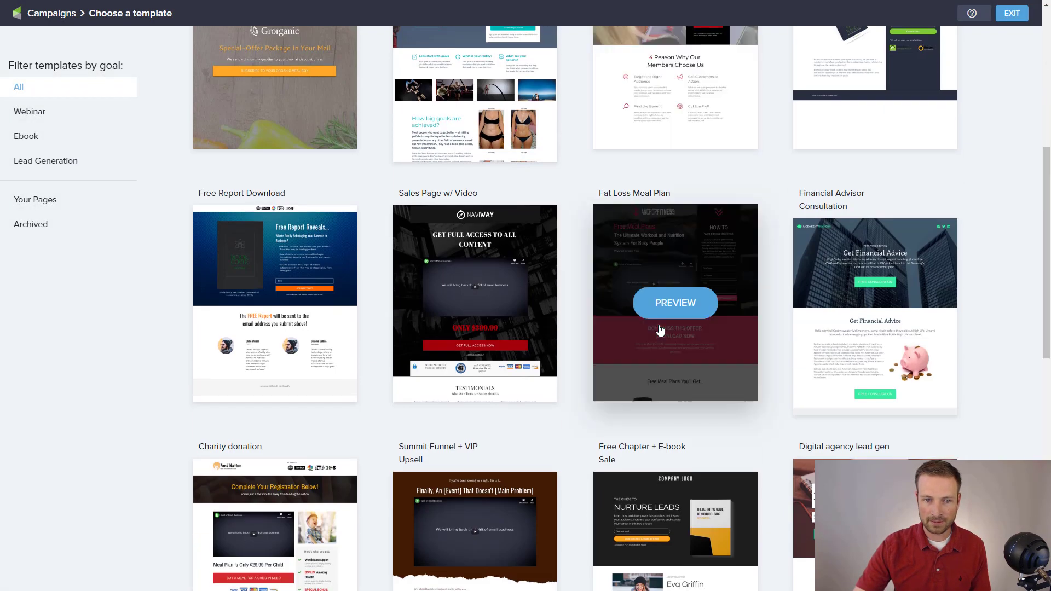
scroll(660, 329, down, 5)
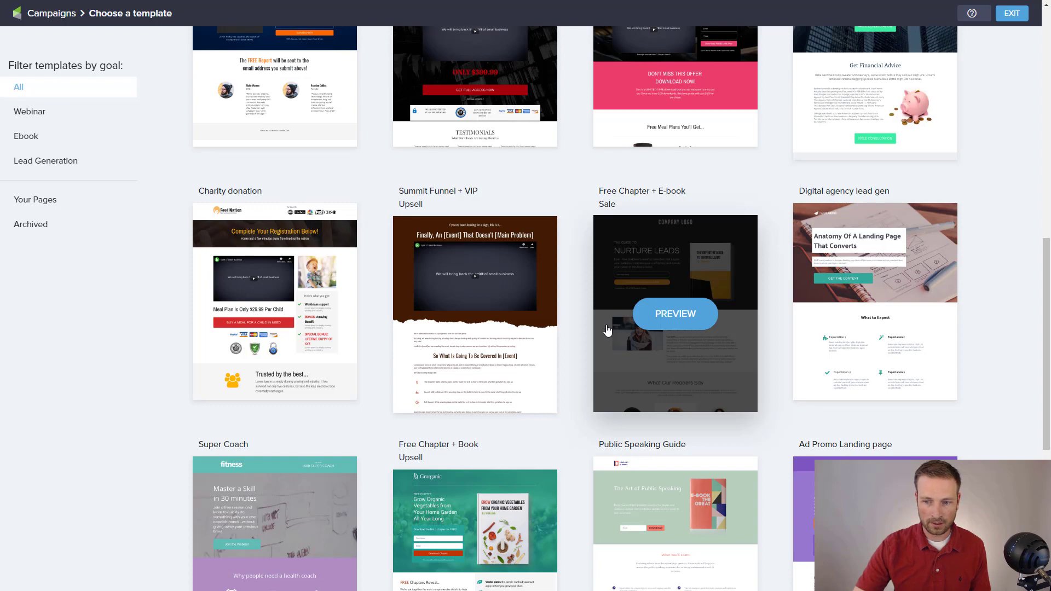
scroll(607, 330, down, 5)
scroll(606, 330, down, 7)
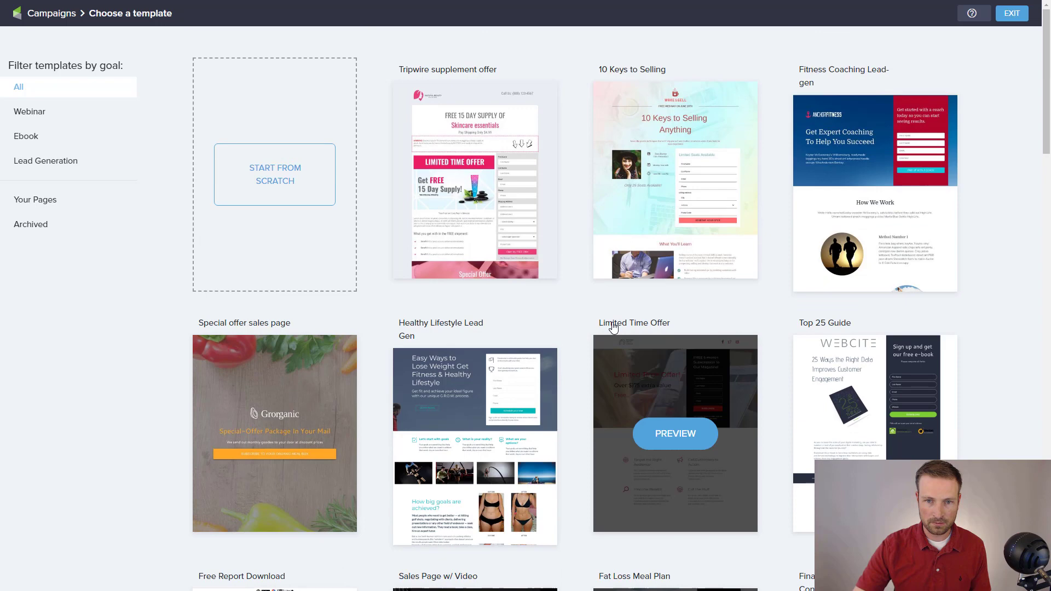
Build the page from the Fitness Coaching Lead-gen template, name it 'Video Series', and continue to Design.
click(876, 191)
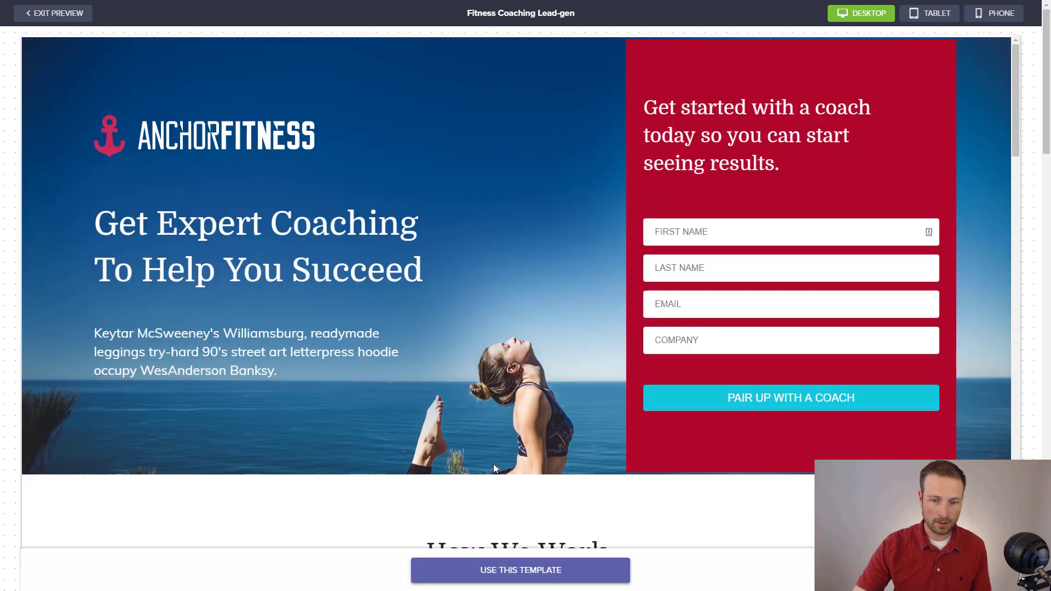
click(529, 570)
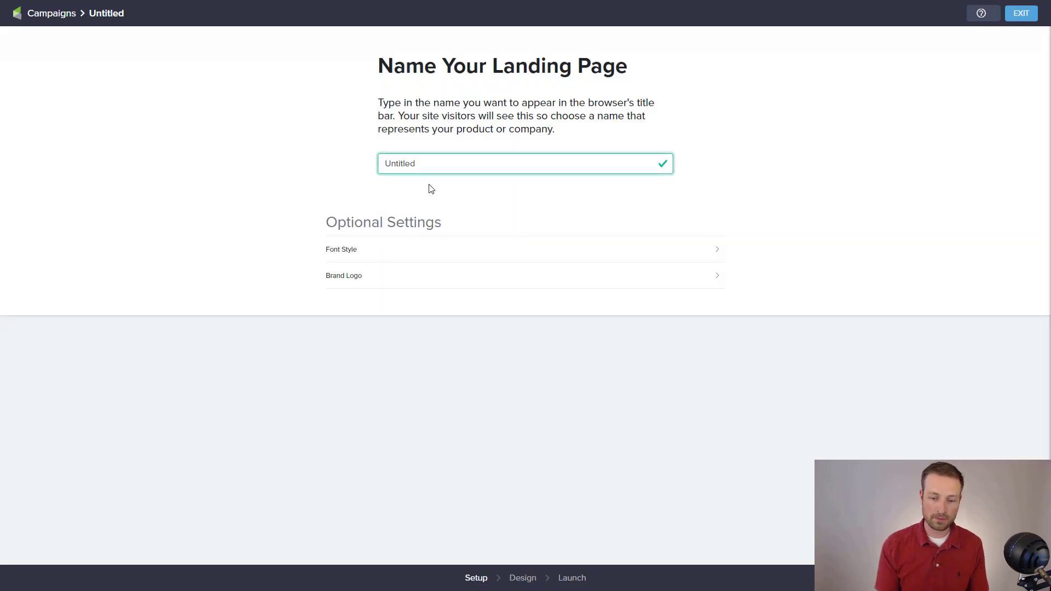
double_click(430, 169)
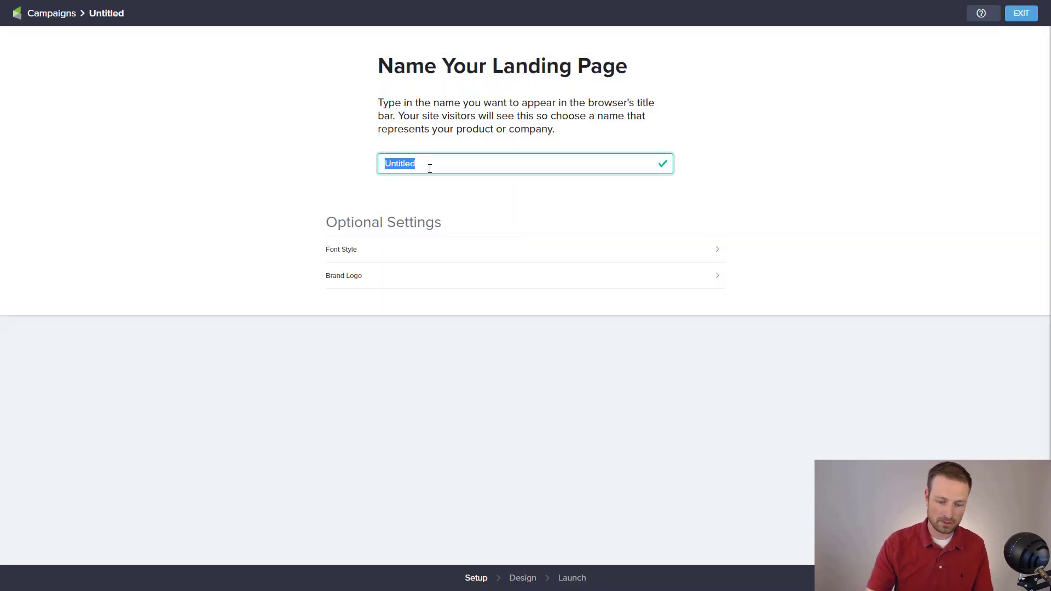
text(Video Series)
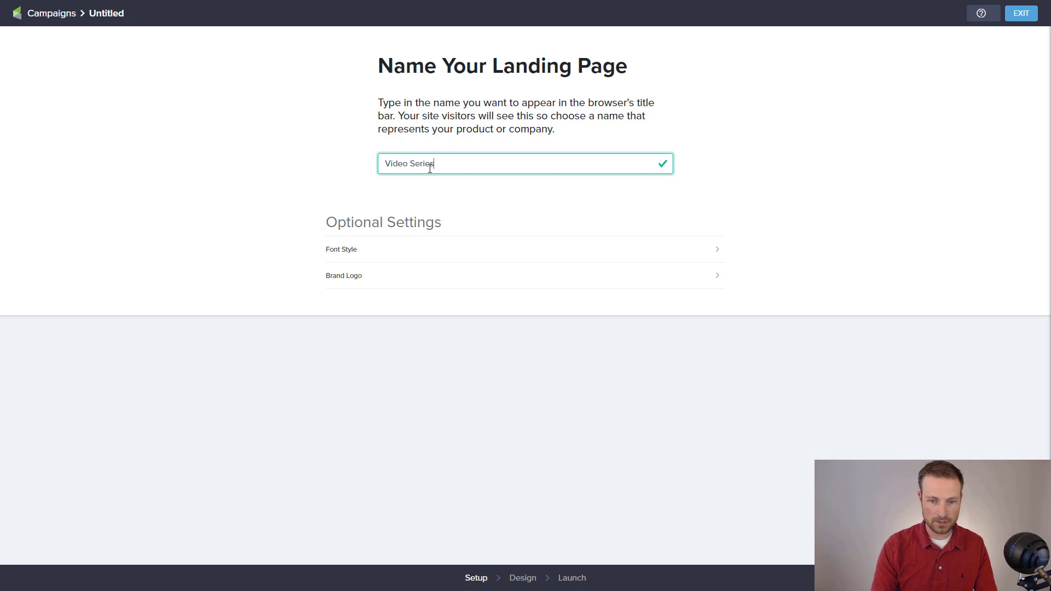
key(Return)
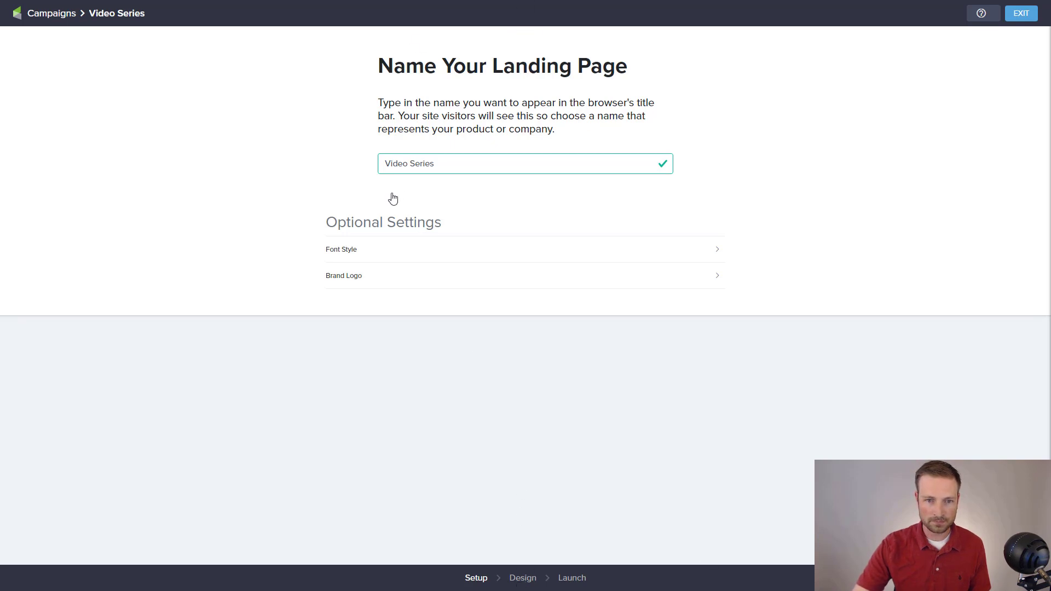
key(Return)
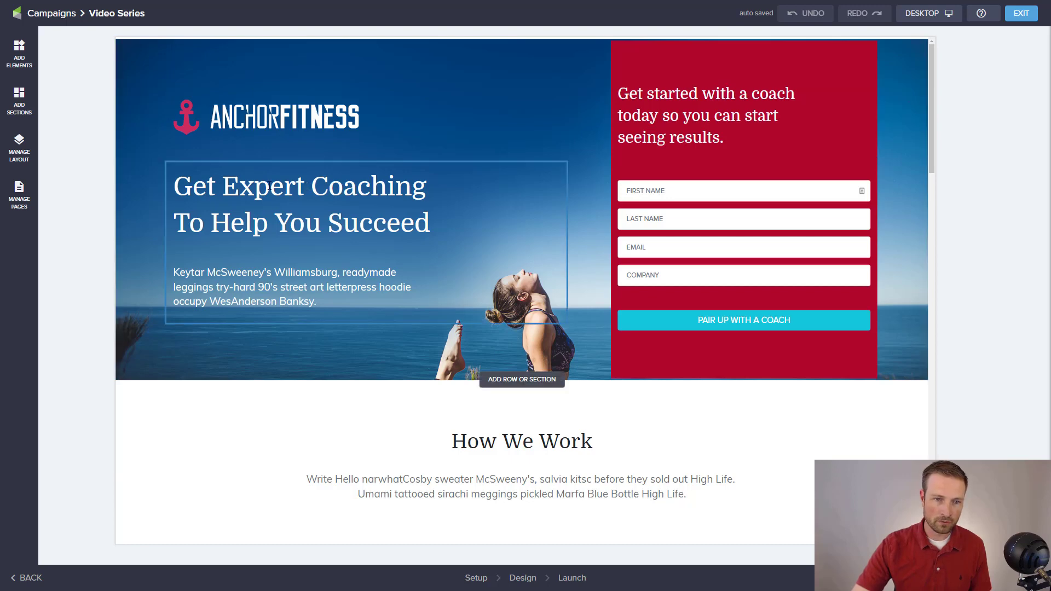
Replace 'Expert Coaching' in the hero headline with 'Free Video Series'.
drag(269, 186, 359, 190)
click(358, 189)
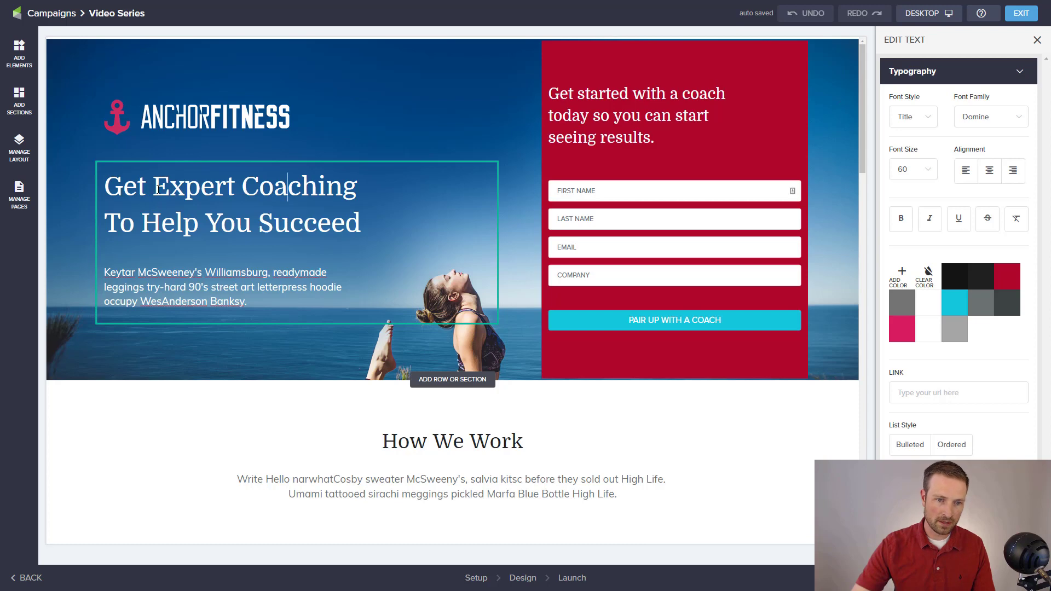
drag(158, 189, 354, 193)
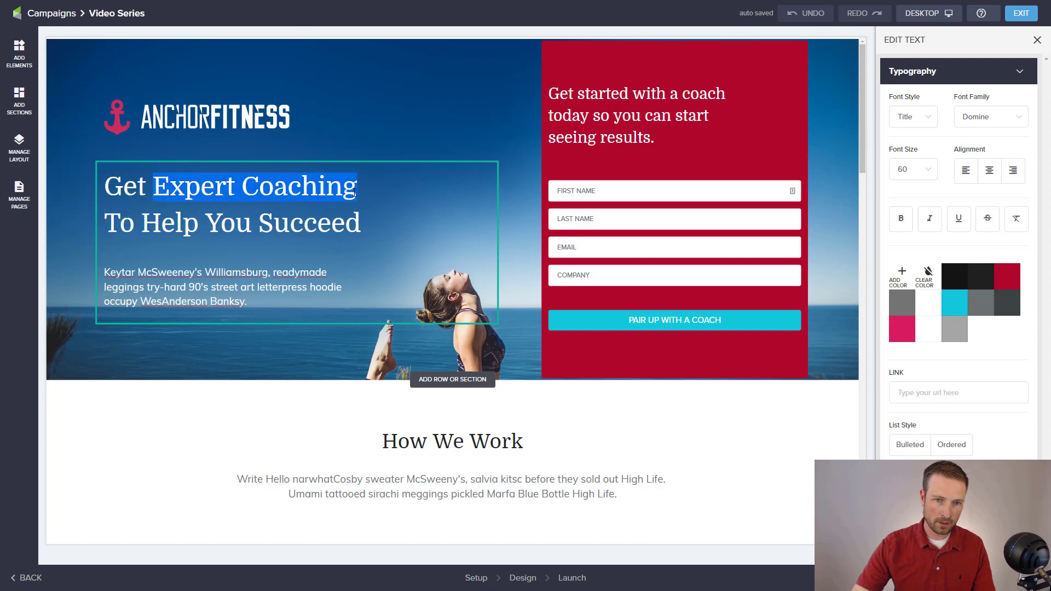
text(Free Video Series)
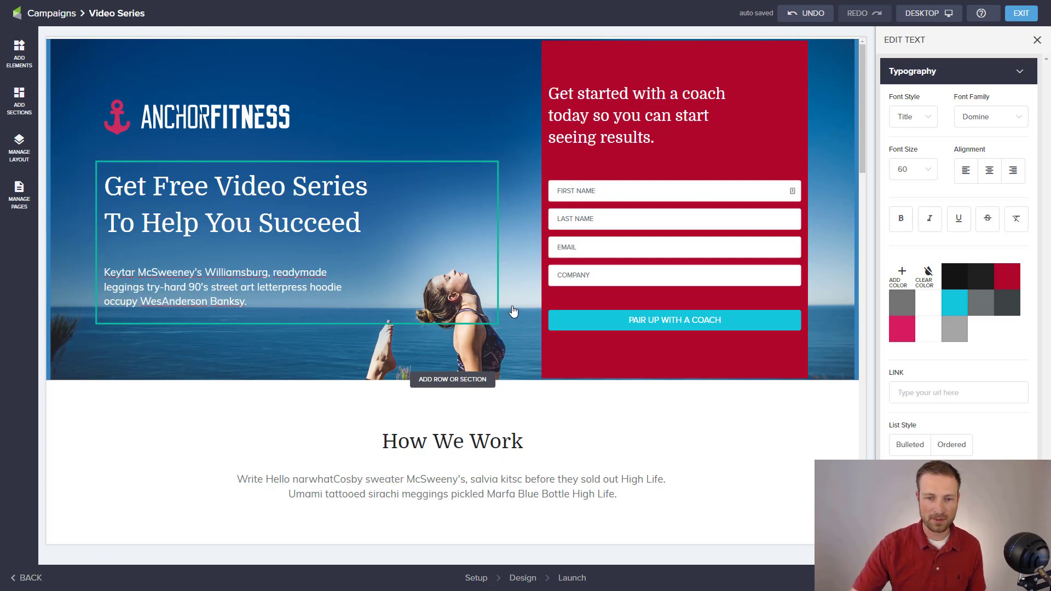
Review the Video Series landing page design and exit back to the campaign canvas.
scroll(513, 308, down, 1)
scroll(513, 311, down, 10)
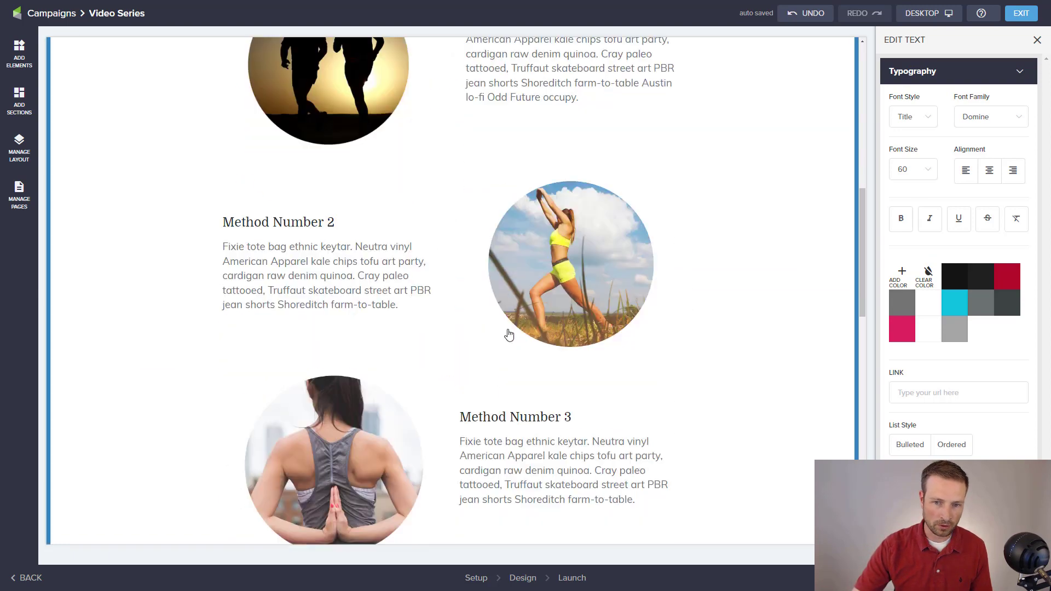
scroll(617, 279, down, 7)
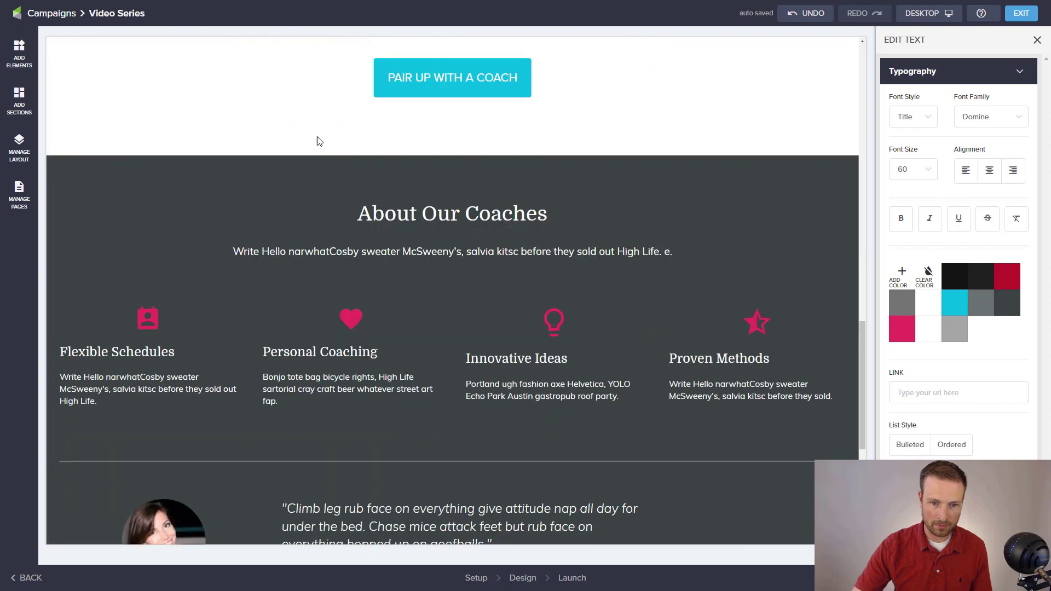
scroll(600, 340, down, 5)
scroll(591, 369, up, 12)
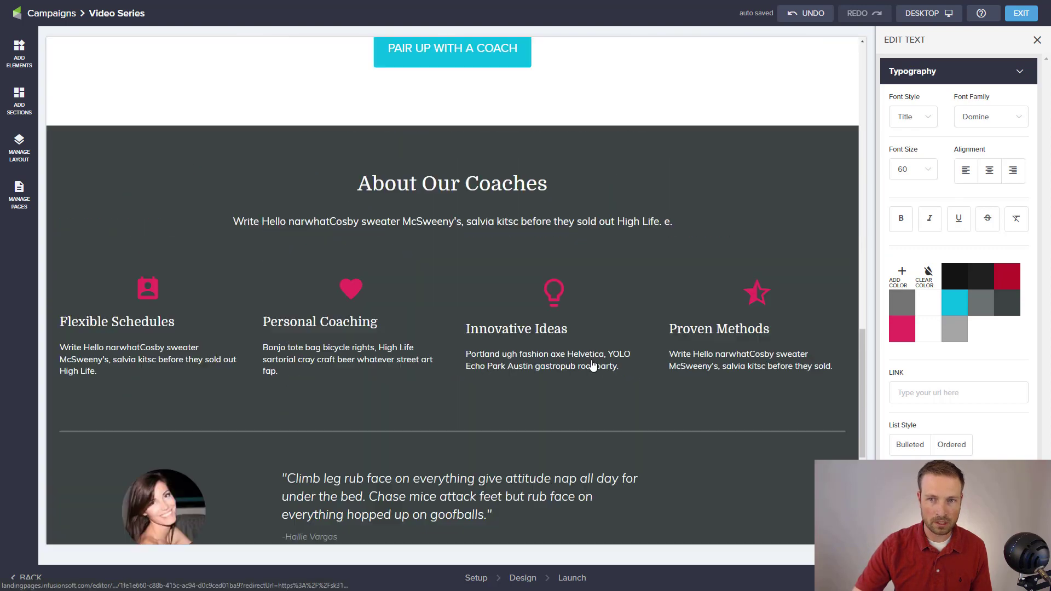
scroll(593, 366, up, 8)
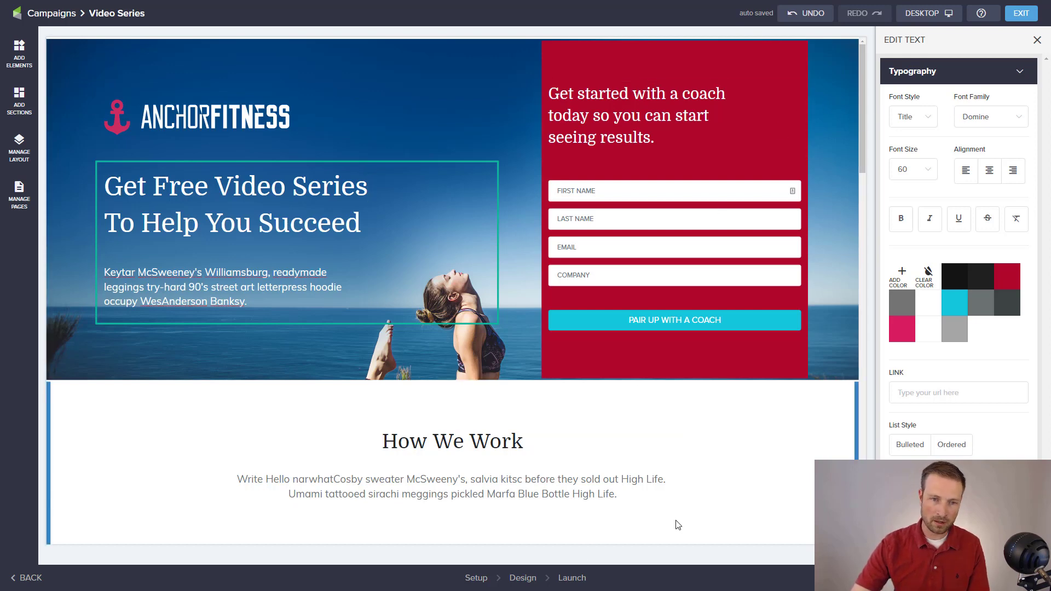
mouse_move(534, 383)
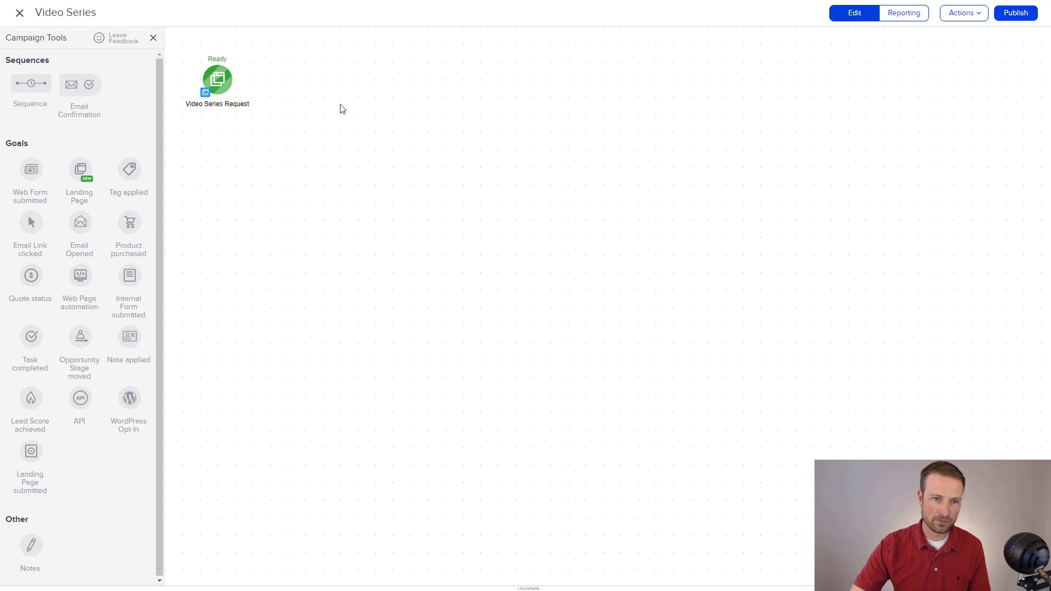
Add a 'Deliver 3 Videos' sequence and connect Video Series Request to it.
mouse_move(232, 85)
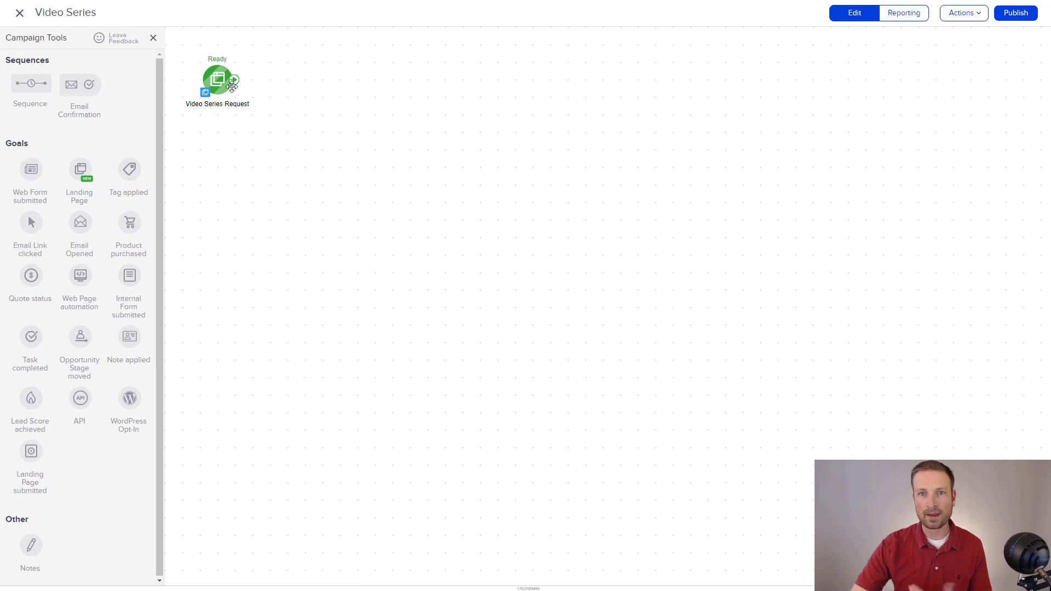
drag(25, 83, 279, 75)
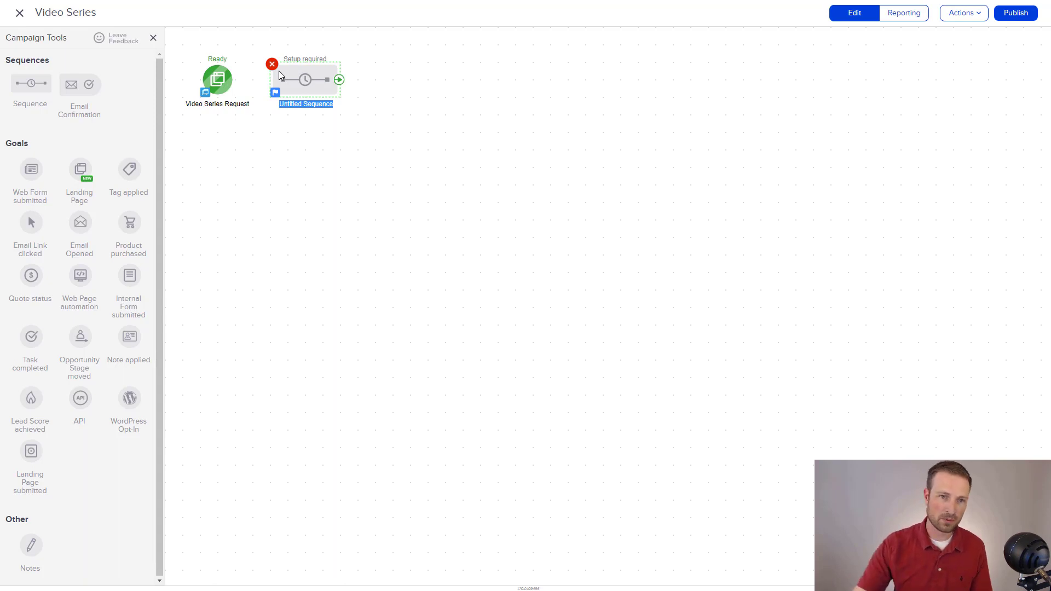
text(De)
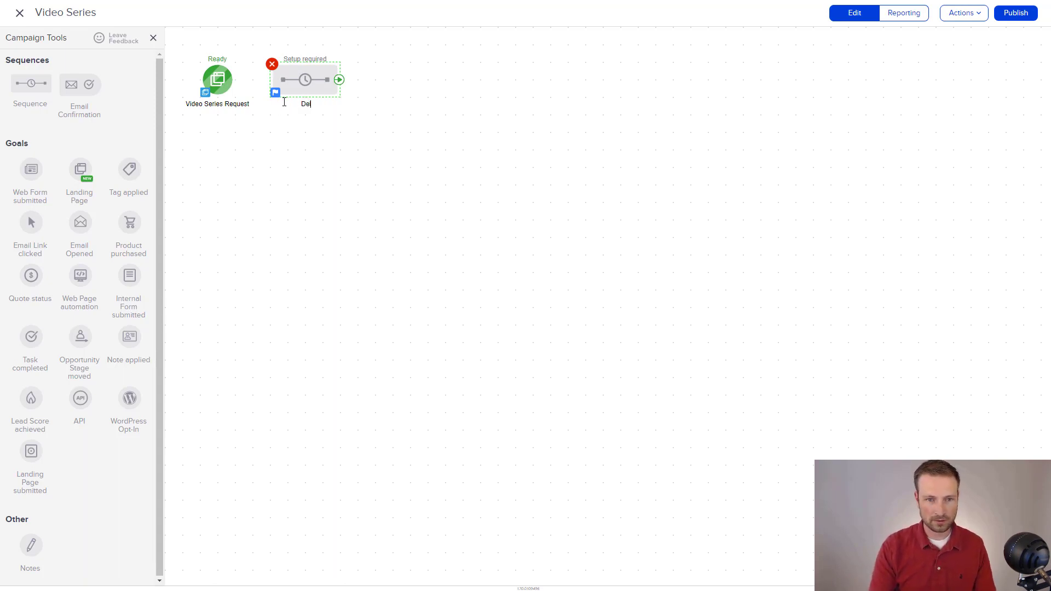
text(liver 3 Videos)
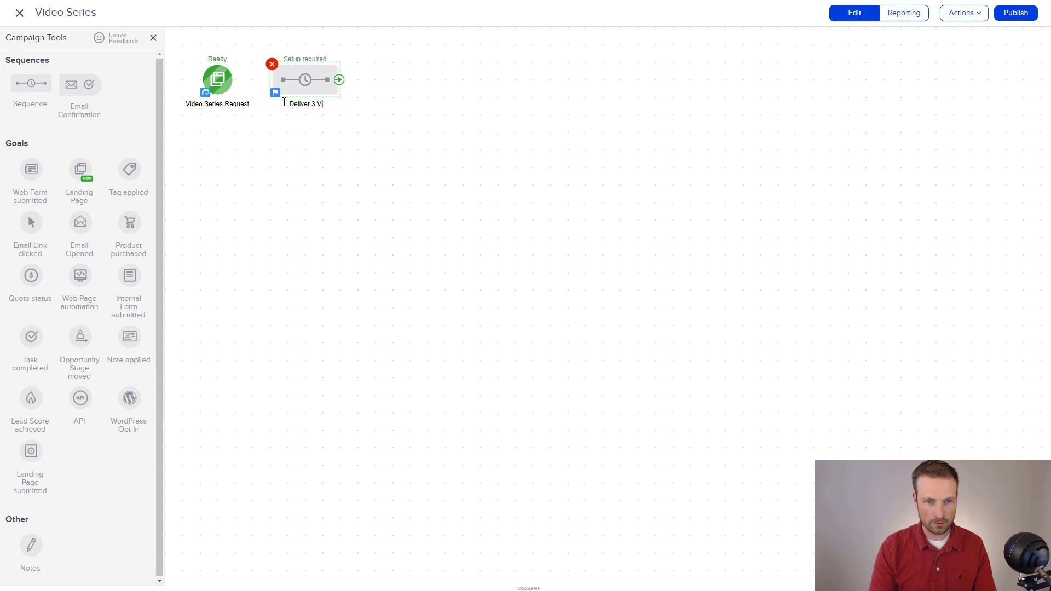
click(232, 110)
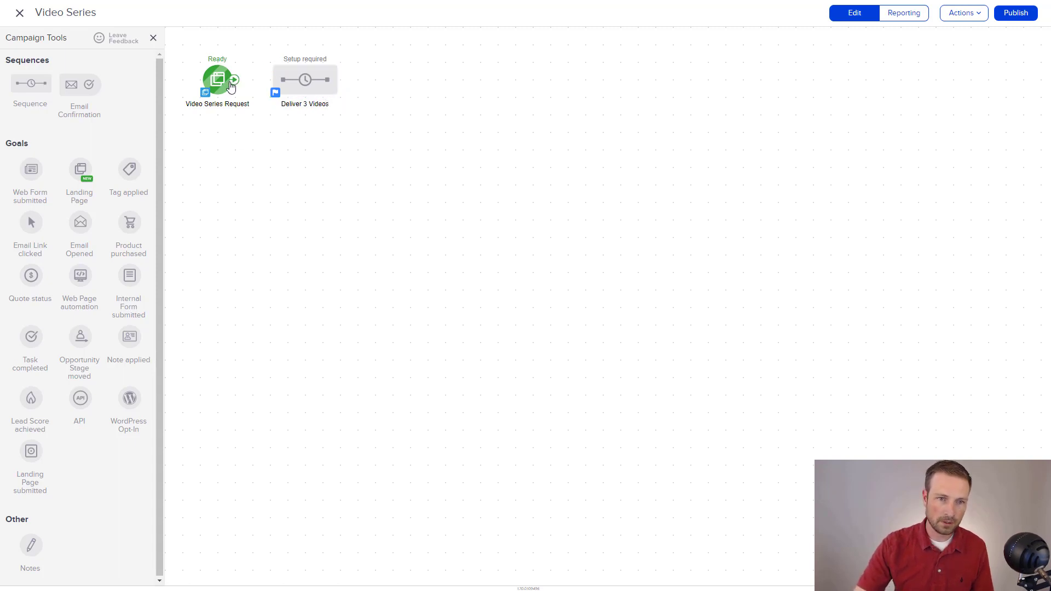
drag(235, 81, 305, 79)
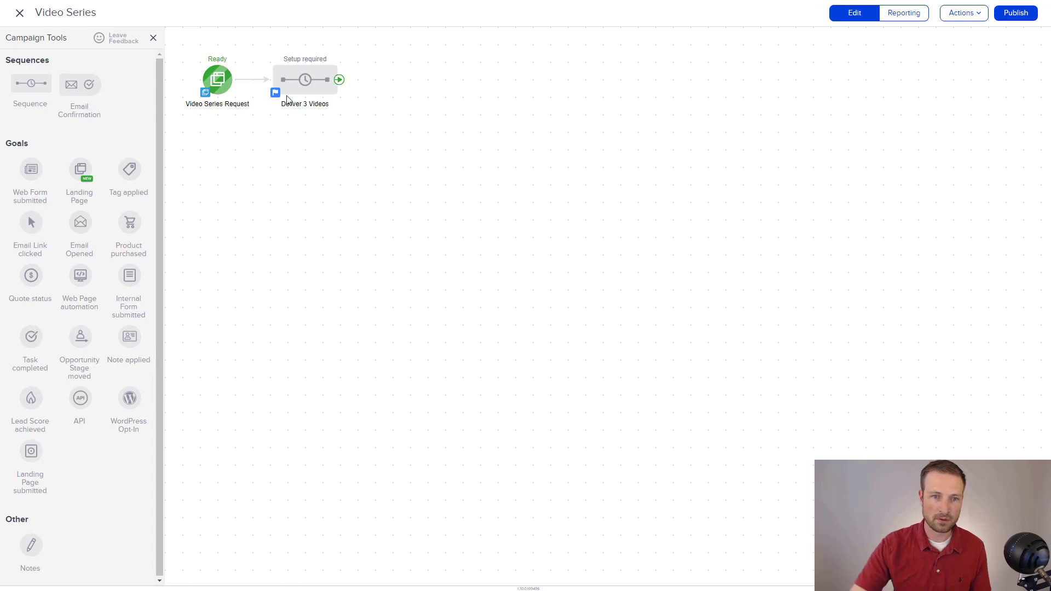
Open the Deliver 3 Videos sequence and add an Apply/Remove Tag step connected after Start.
double_click(306, 78)
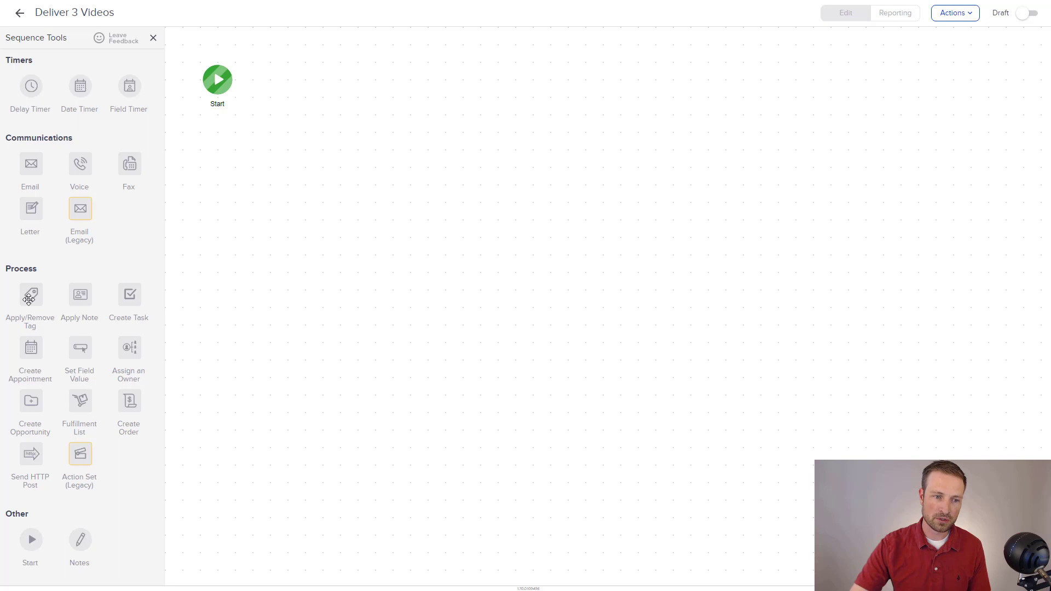
drag(29, 299, 287, 82)
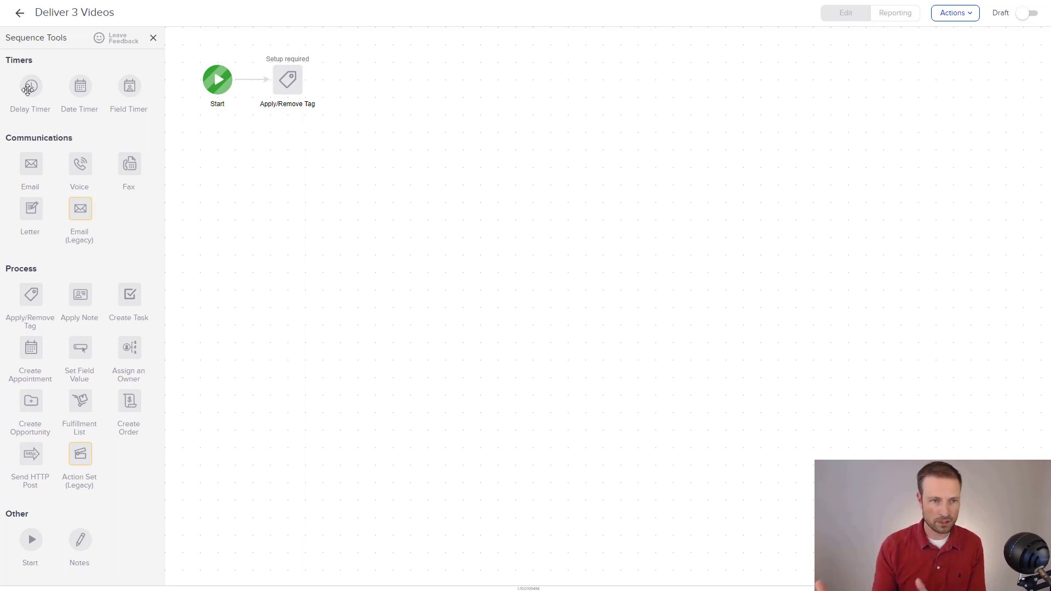
drag(11, 60, 34, 60)
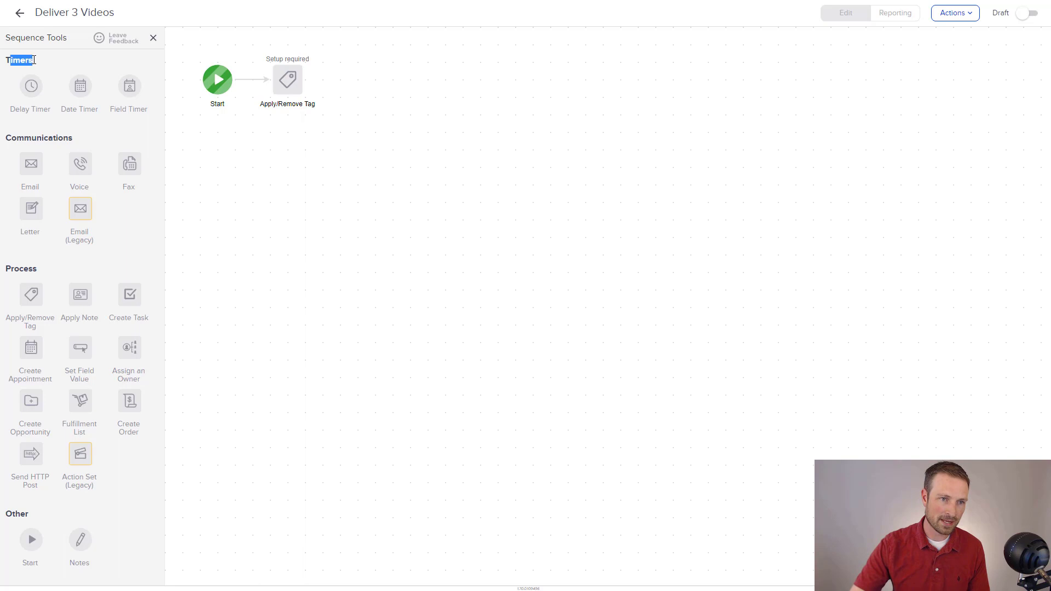
drag(7, 138, 94, 139)
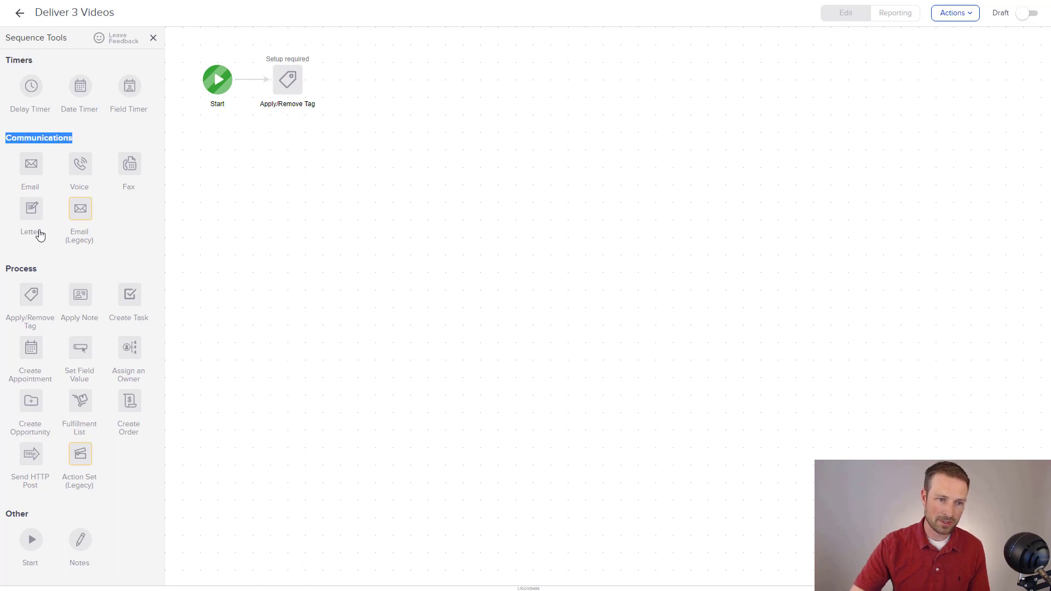
drag(9, 267, 57, 281)
click(51, 274)
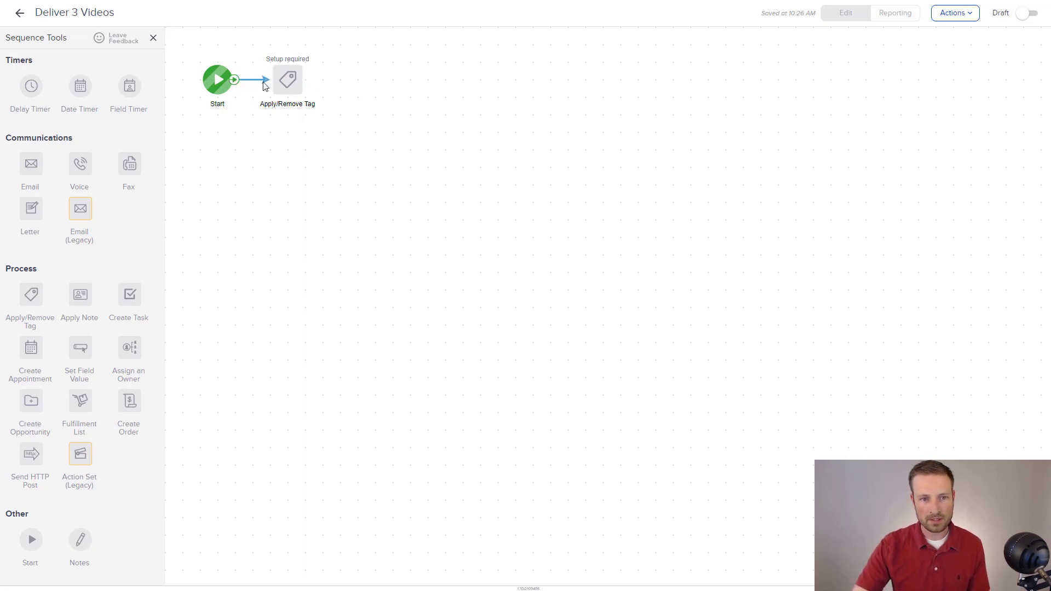
Set the tag step to apply a newly created 'Requested Video Series' tag and save it.
click(282, 81)
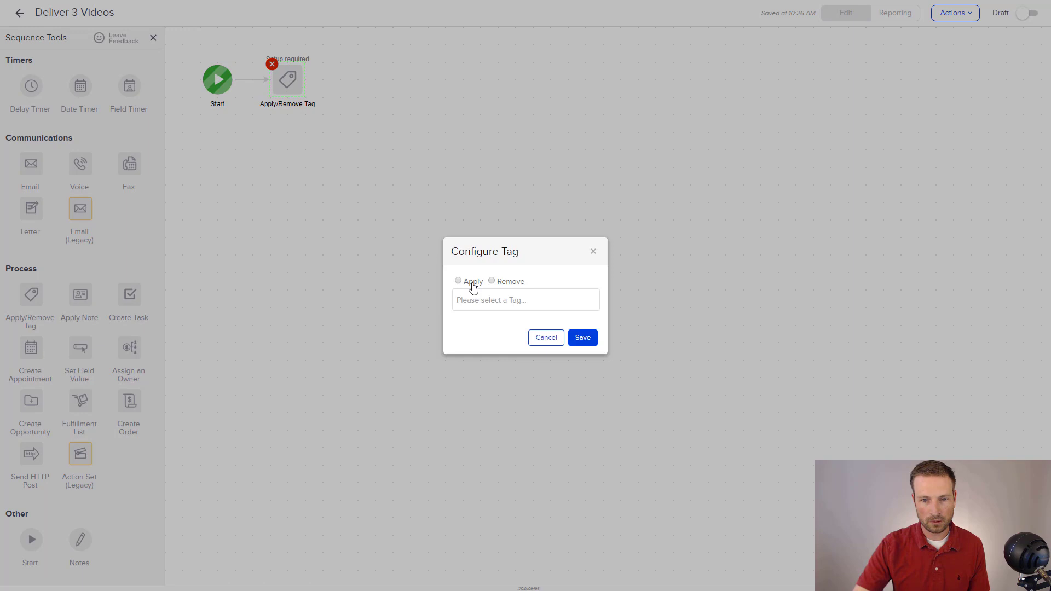
click(473, 287)
click(495, 296)
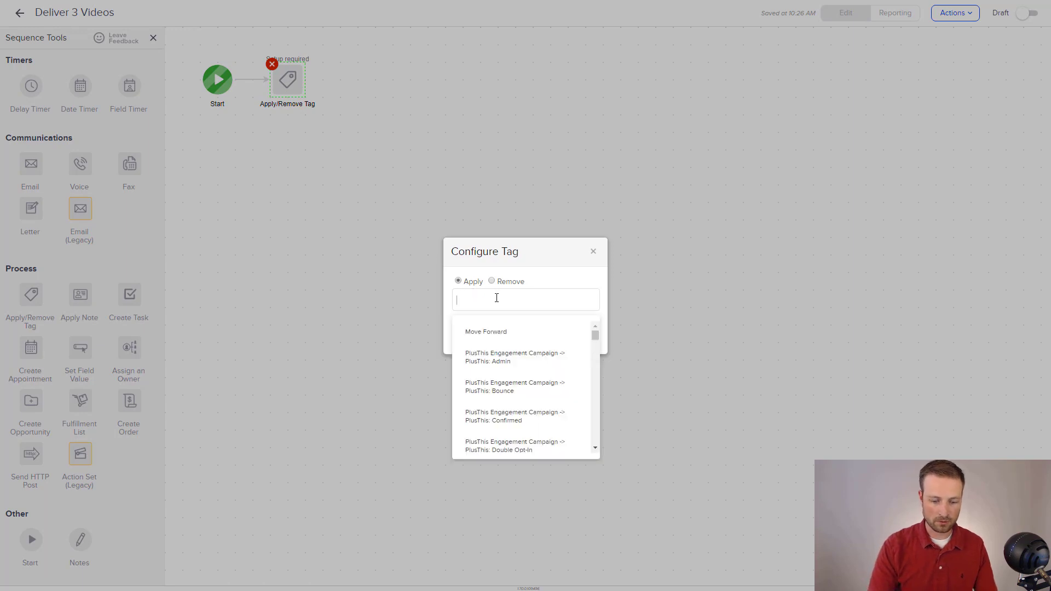
text(Requested Video S)
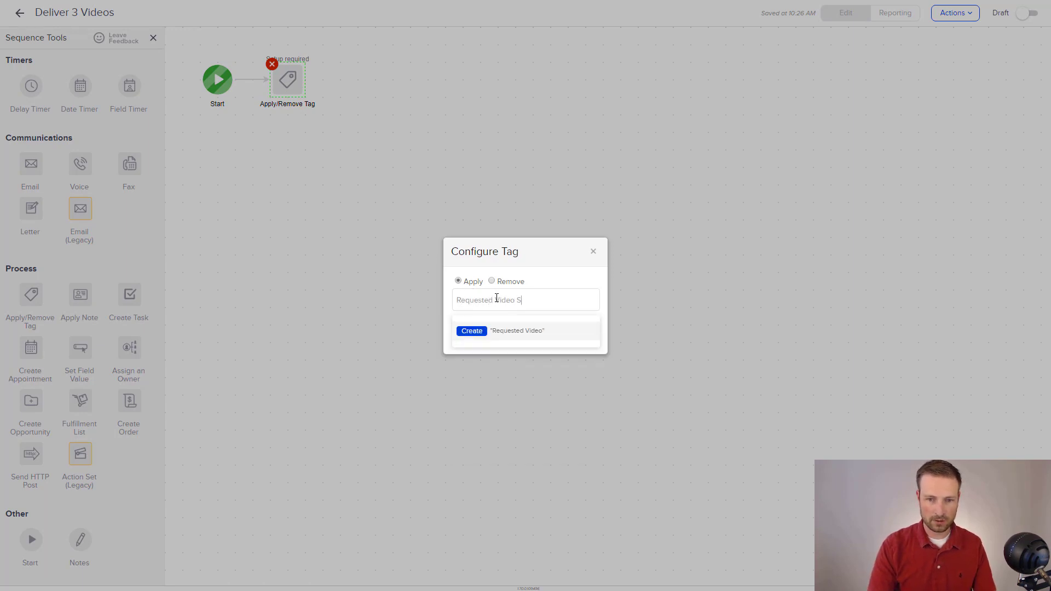
text(eries)
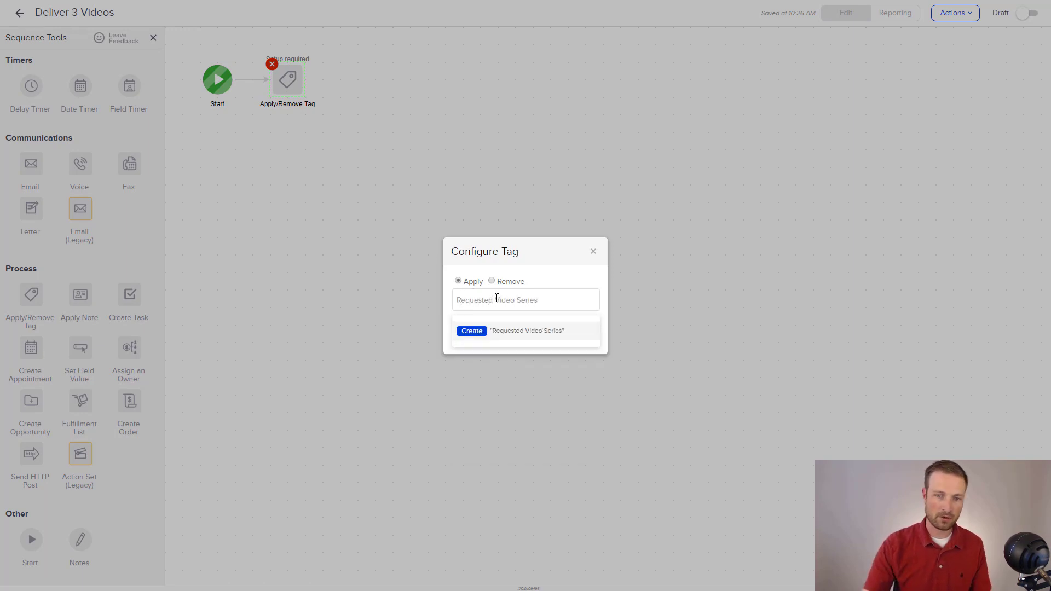
click(471, 332)
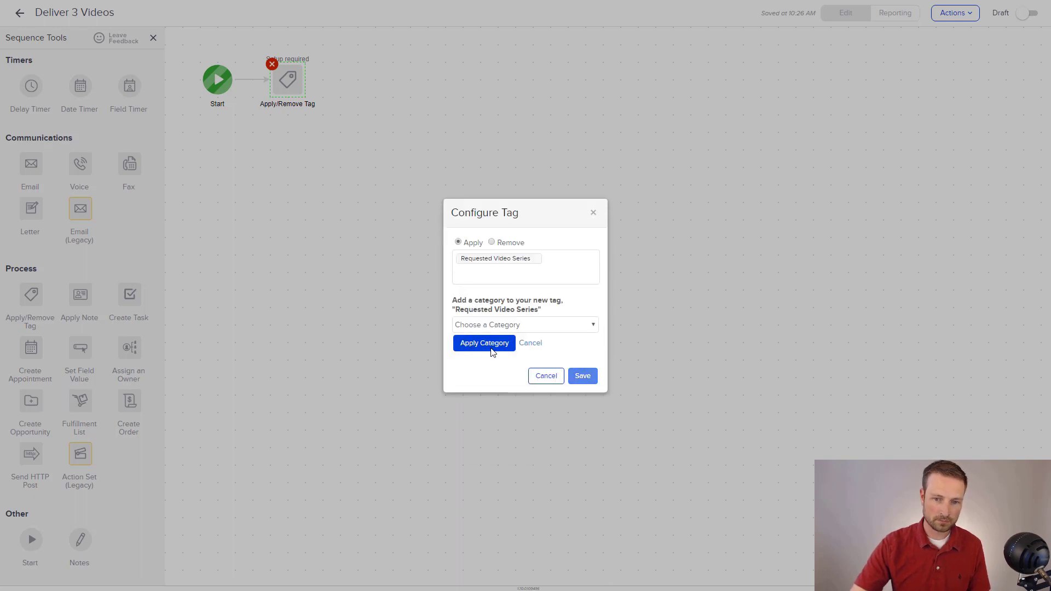
click(488, 343)
click(583, 344)
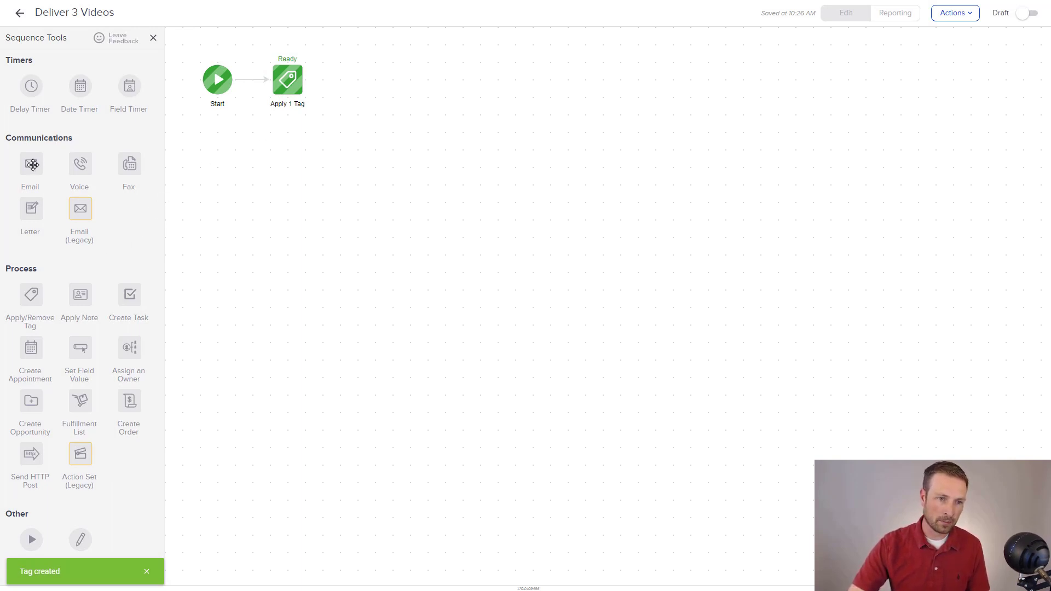
Add an email step named 'Video 1' after the Apply 1 Tag step.
drag(80, 209, 350, 71)
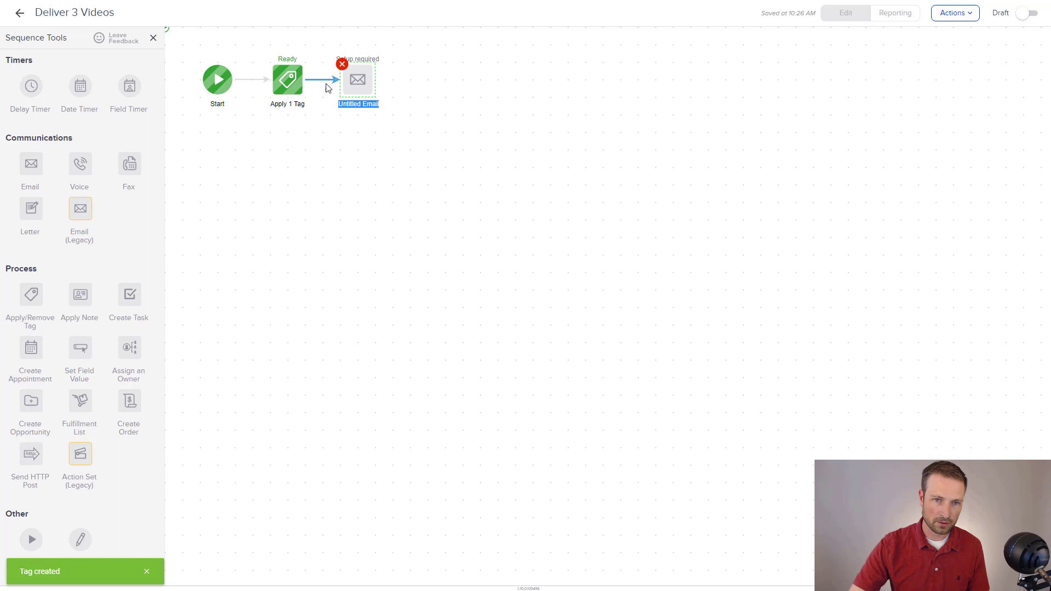
text(Video 1)
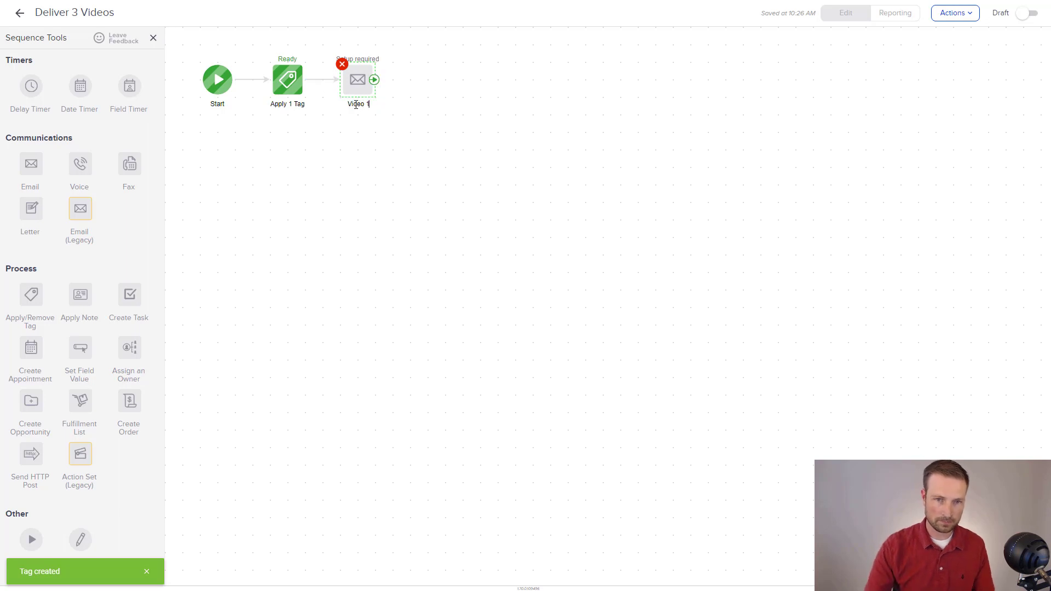
click(374, 182)
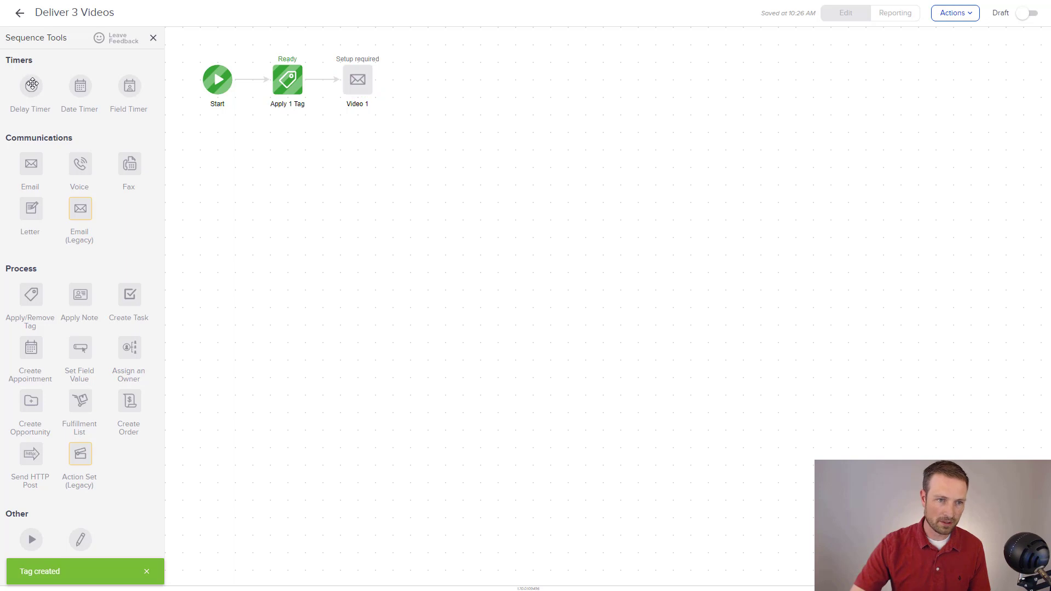
Add a delay timer after Video 1 waiting 1 day, running any day at 11:00 AM.
drag(32, 85, 427, 82)
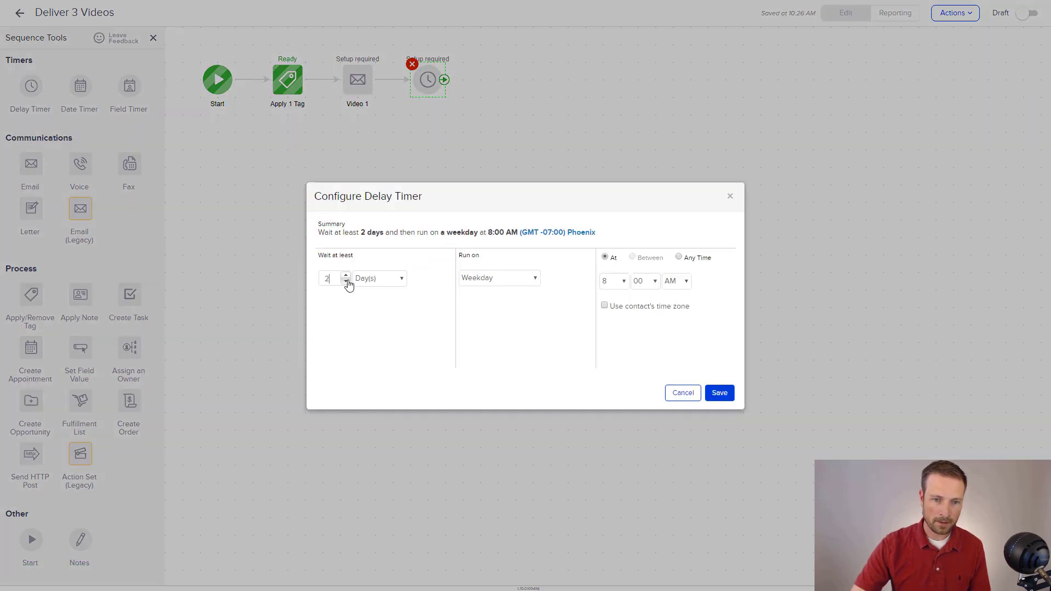
click(347, 282)
click(500, 278)
click(506, 296)
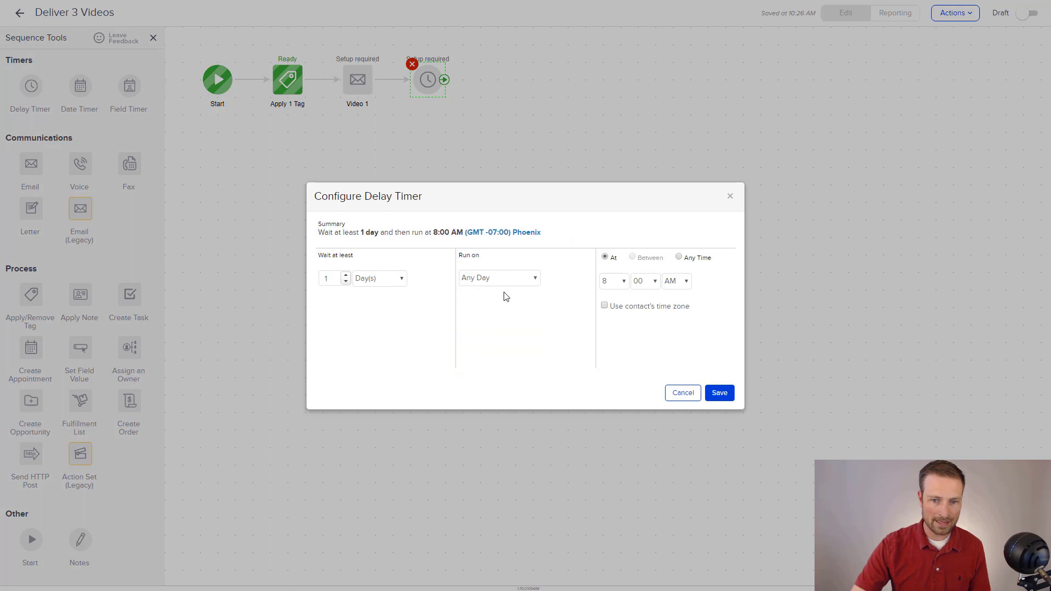
click(505, 280)
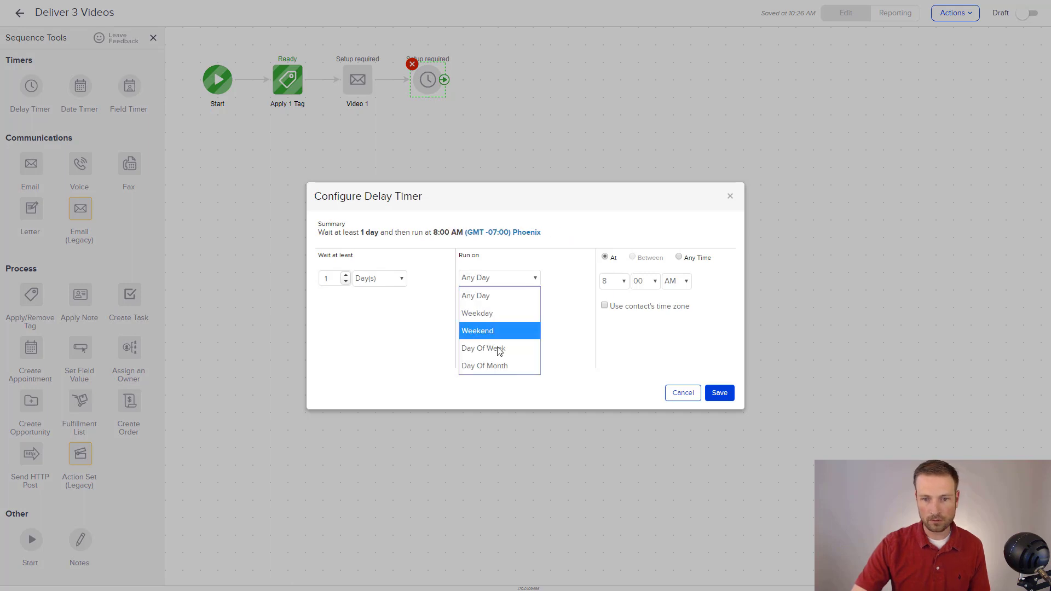
click(500, 302)
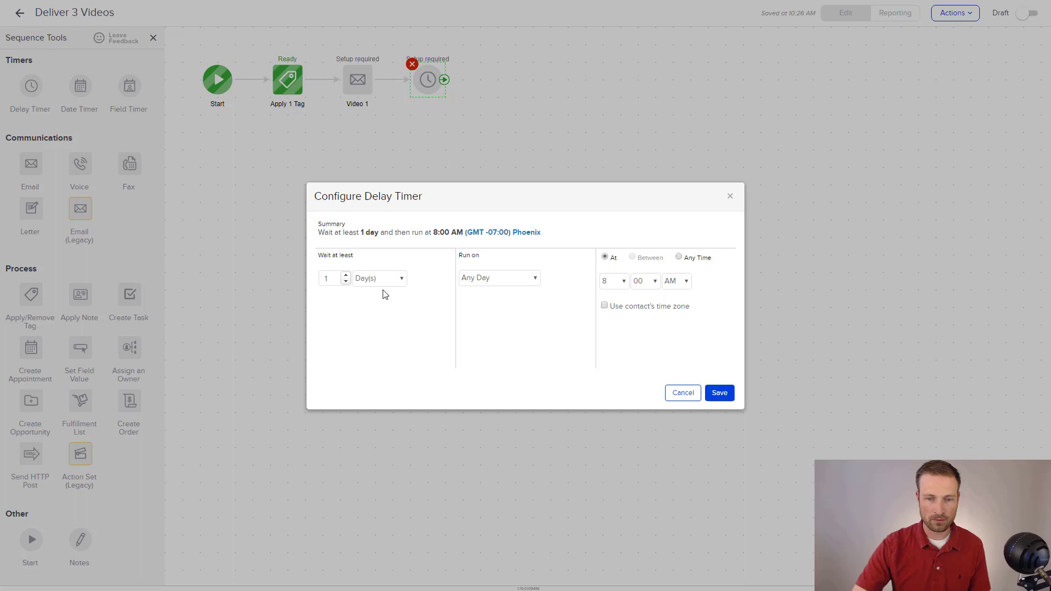
click(621, 288)
click(610, 493)
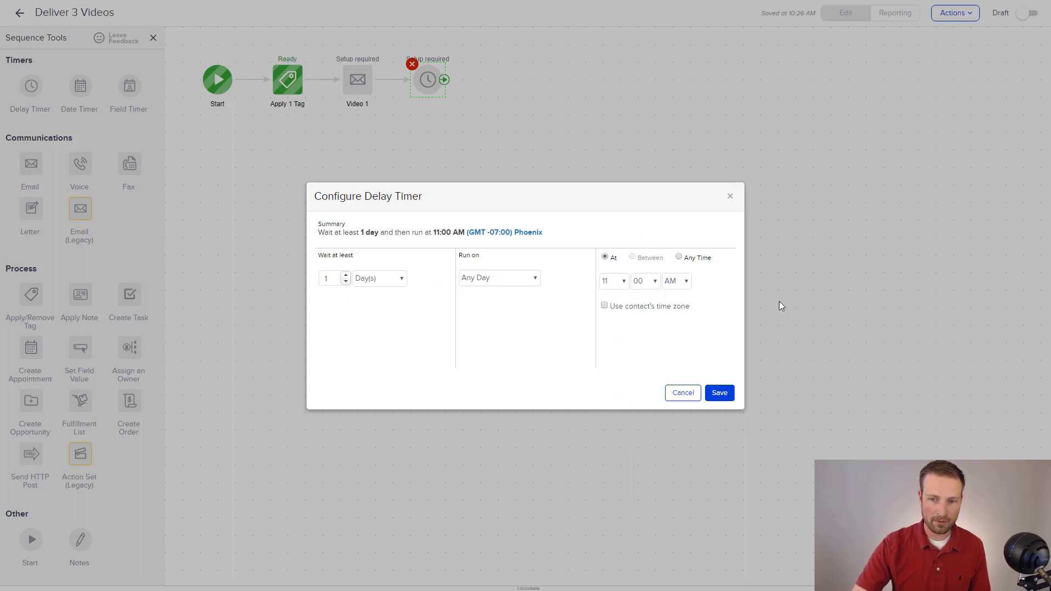
click(720, 393)
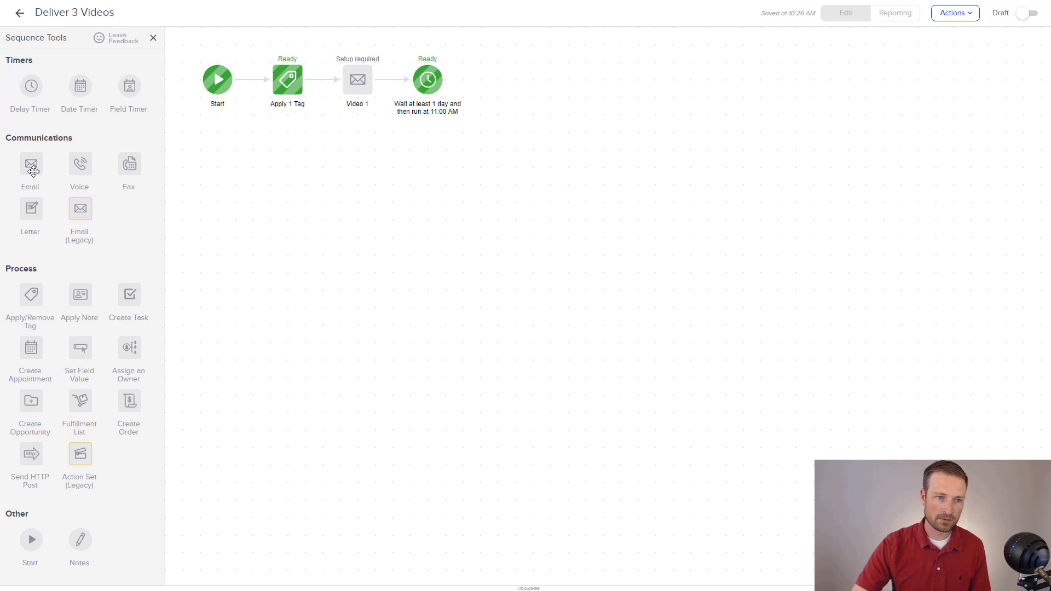
Add an email step after the wait timer and name it Video 2.
drag(33, 172, 507, 80)
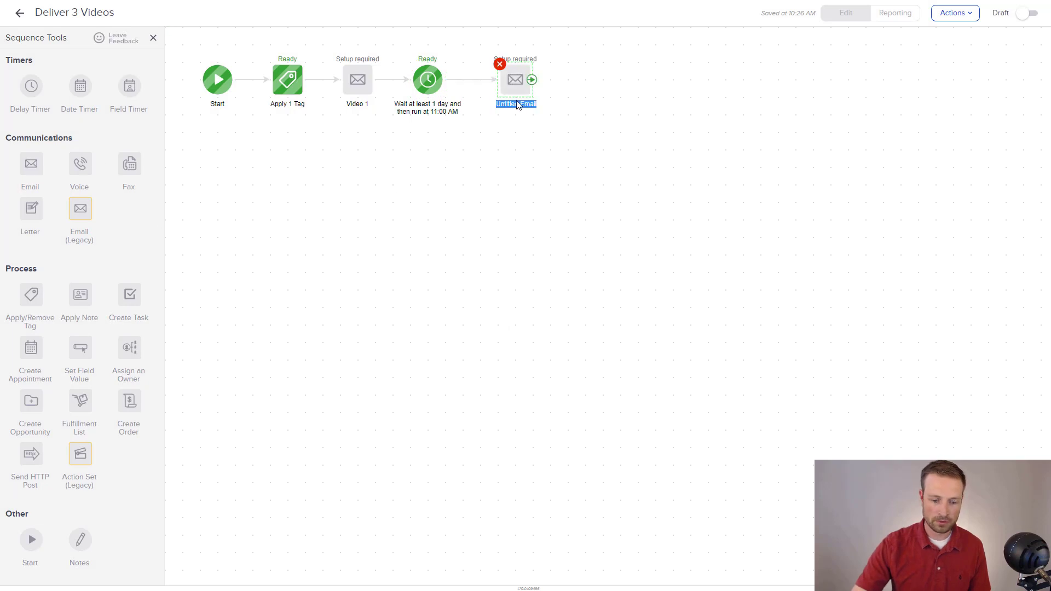
text(Video 2)
key(Return)
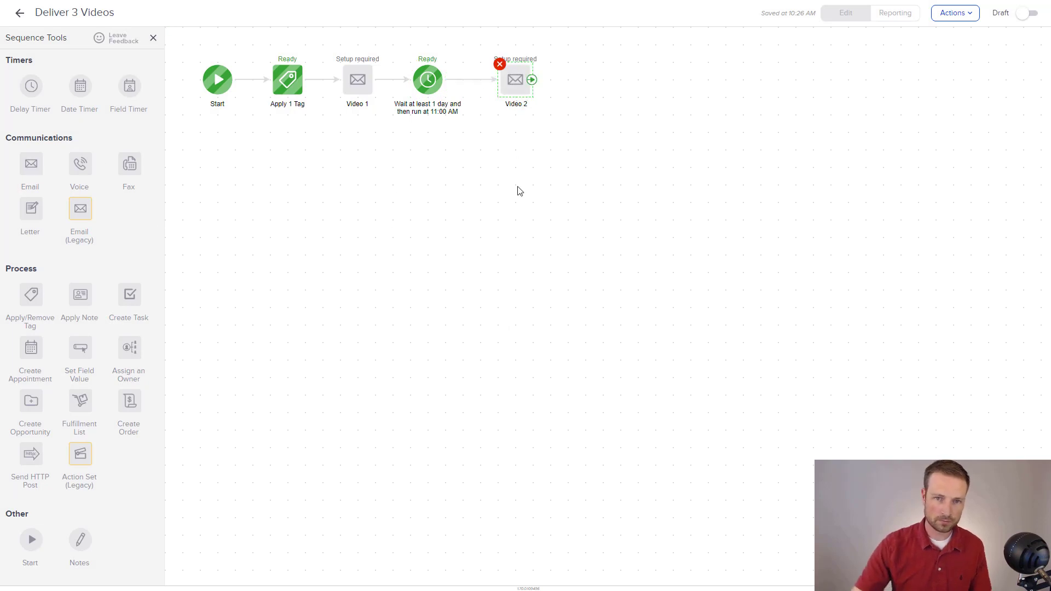
click(519, 191)
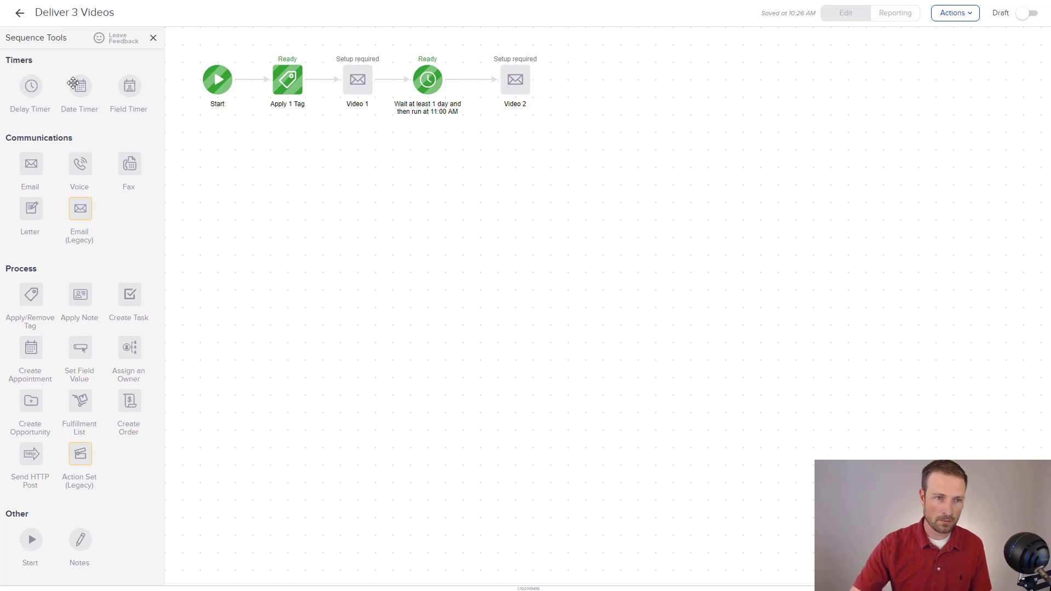
Duplicate the 1-day 11:00 AM wait timer after Video 2, connect it, and save it.
click(432, 81)
right_click(434, 83)
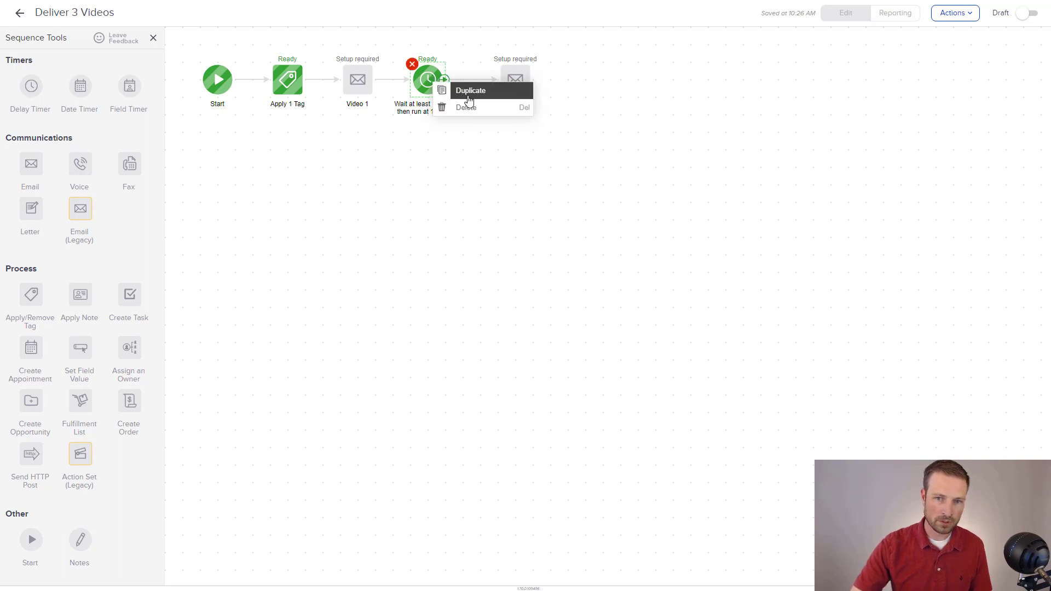
click(469, 99)
click(561, 93)
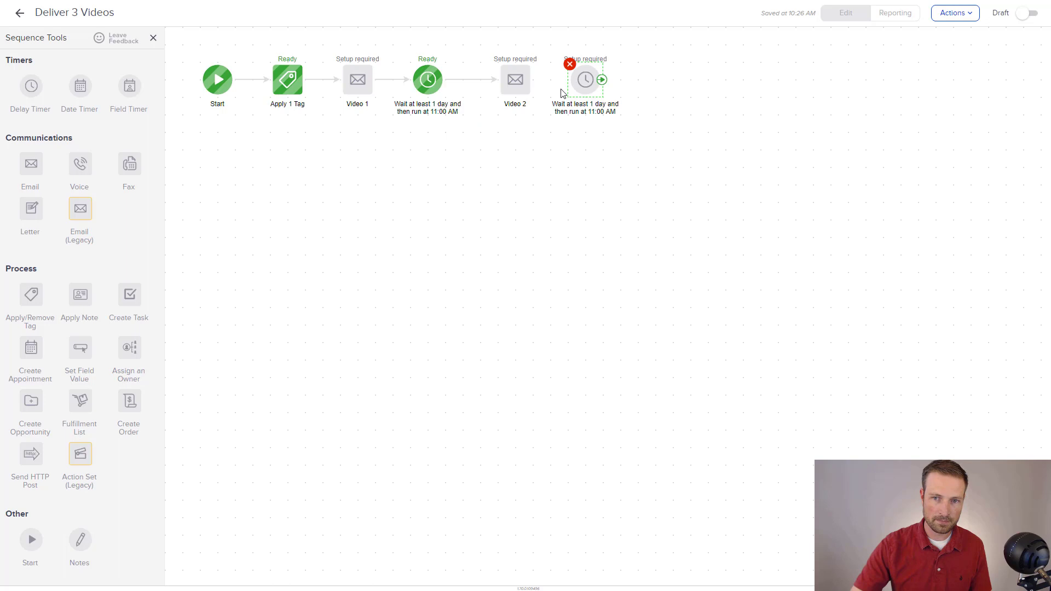
drag(534, 79, 583, 80)
double_click(585, 80)
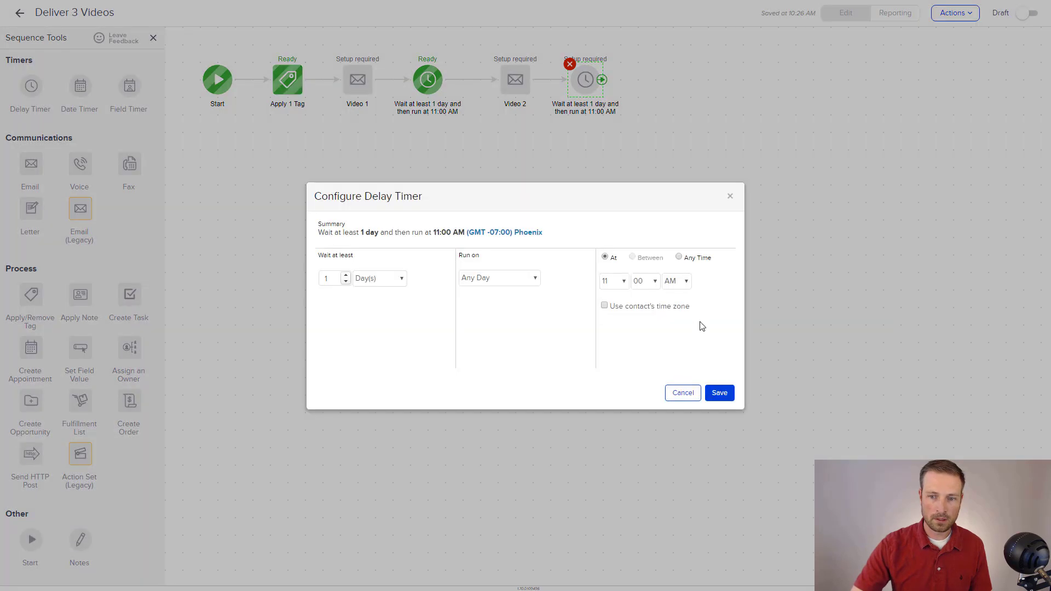
click(720, 392)
Duplicate the Video 2 email after the second timer, connect it, and rename it Video 3.
right_click(517, 81)
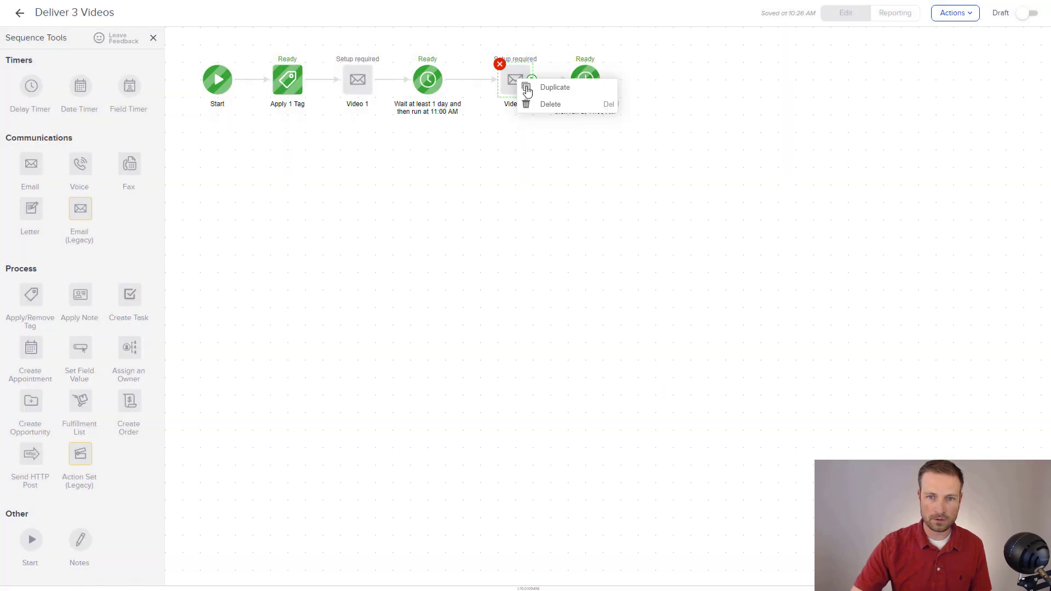
click(559, 94)
click(671, 81)
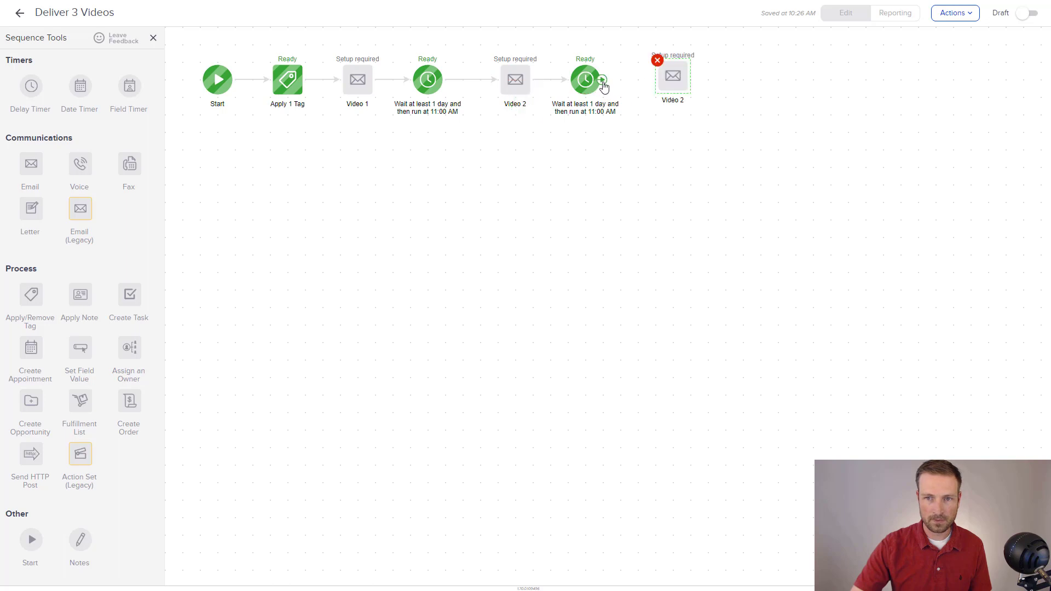
drag(603, 83, 671, 82)
double_click(672, 101)
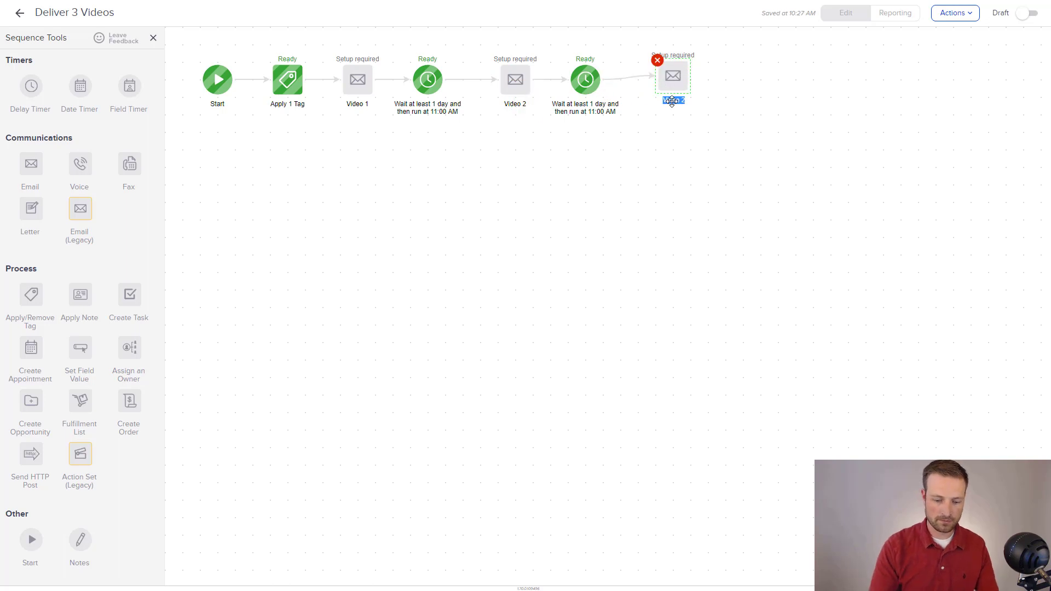
text(Video 3)
click(721, 179)
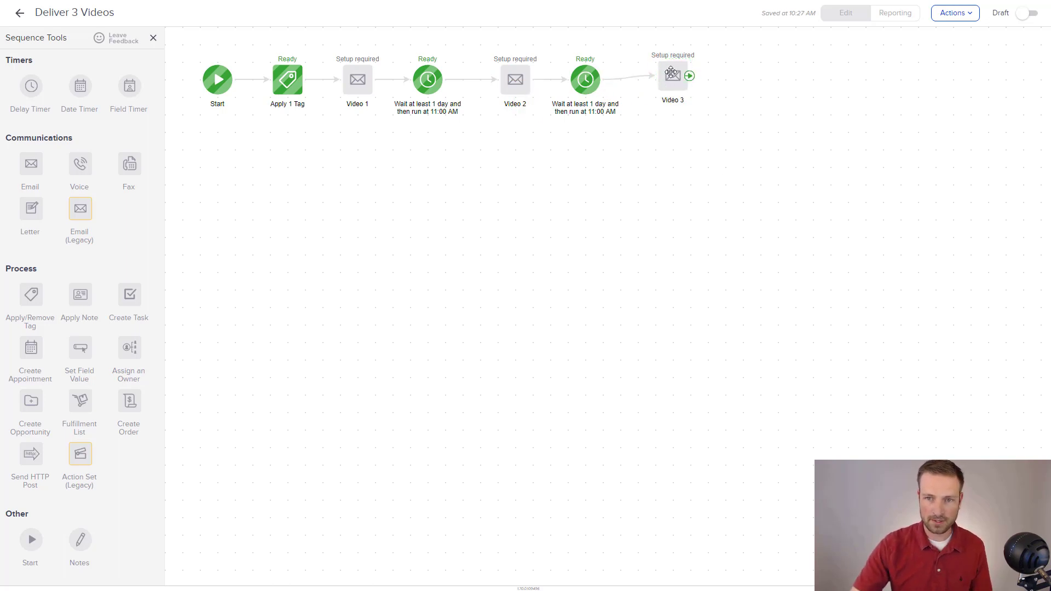
drag(670, 73, 673, 77)
click(665, 228)
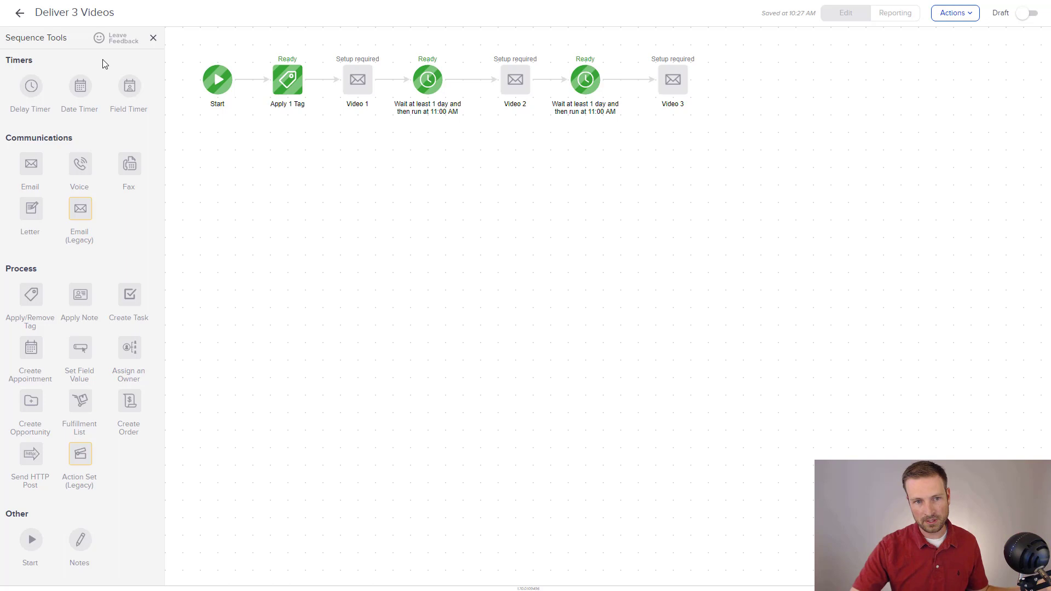
drag(253, 40, 323, 137)
drag(323, 42, 396, 128)
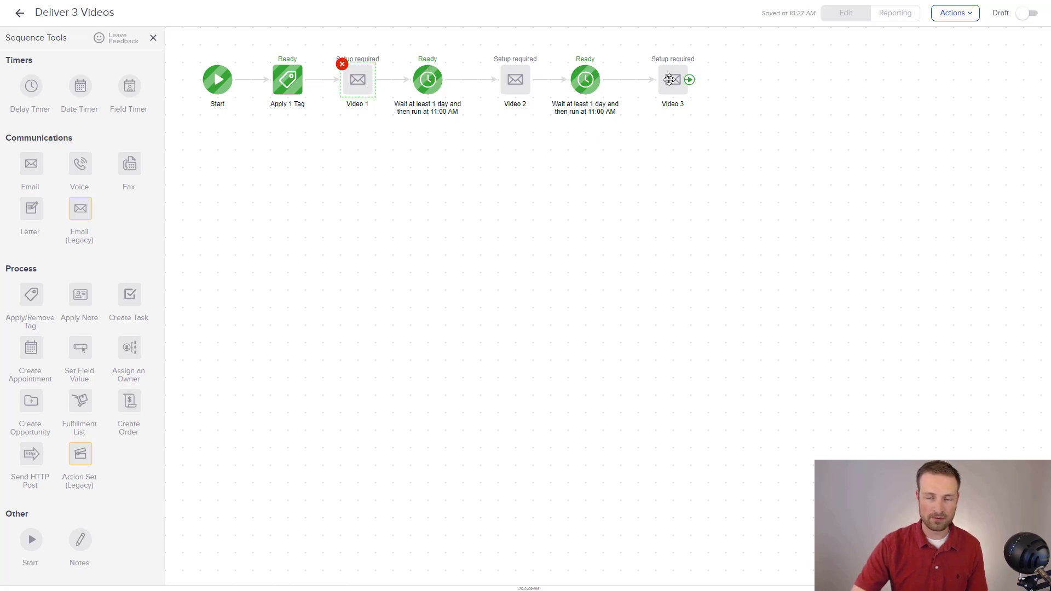
Open the Video 1 email and build it on the Announcement template.
click(487, 243)
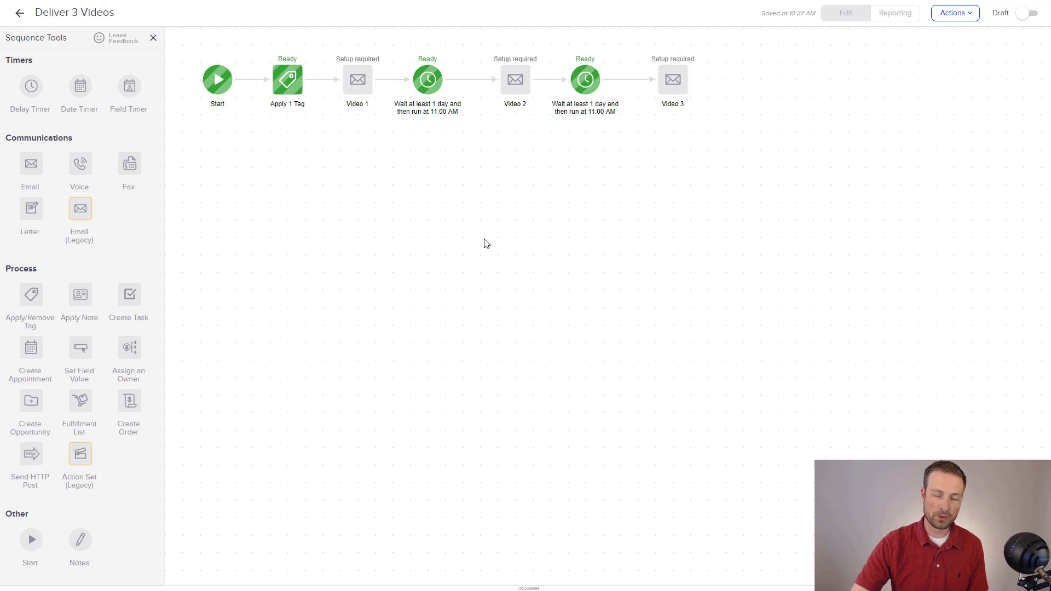
double_click(358, 80)
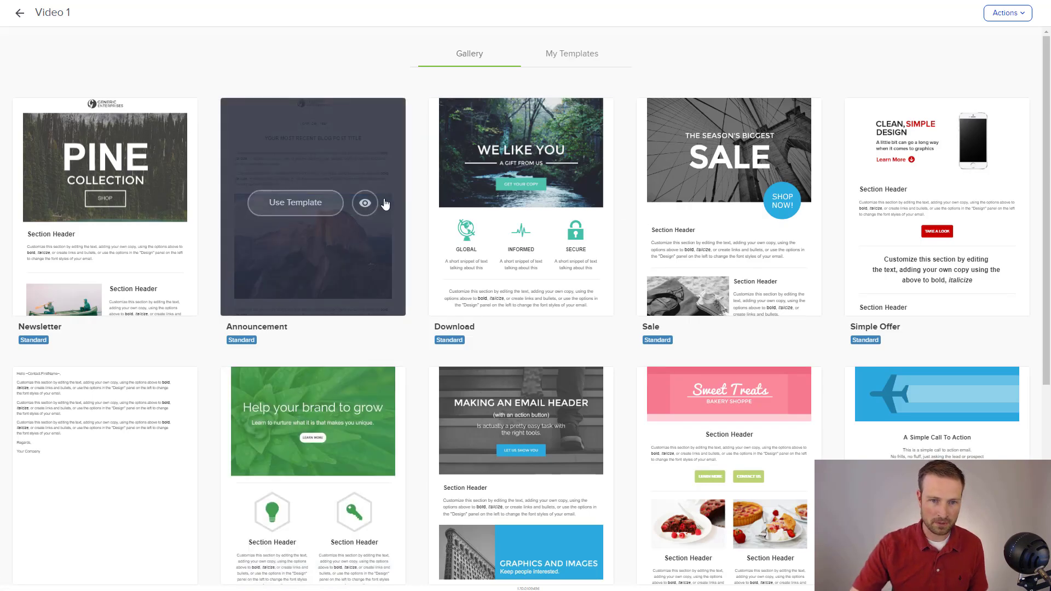
click(291, 208)
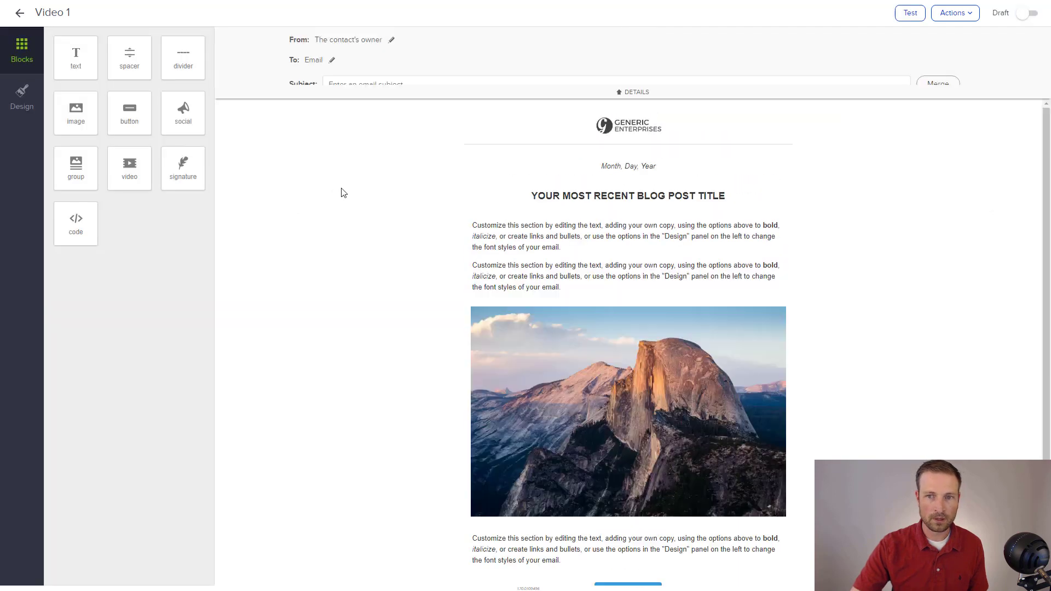
Choose the email's sender and set the subject to 'Here's Video 1'.
click(391, 41)
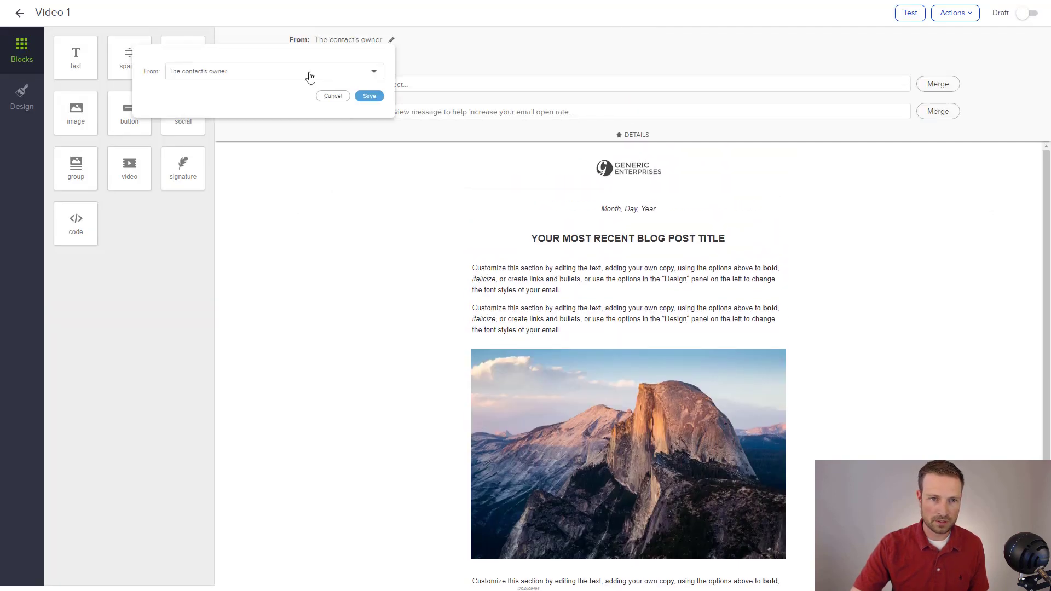
click(307, 72)
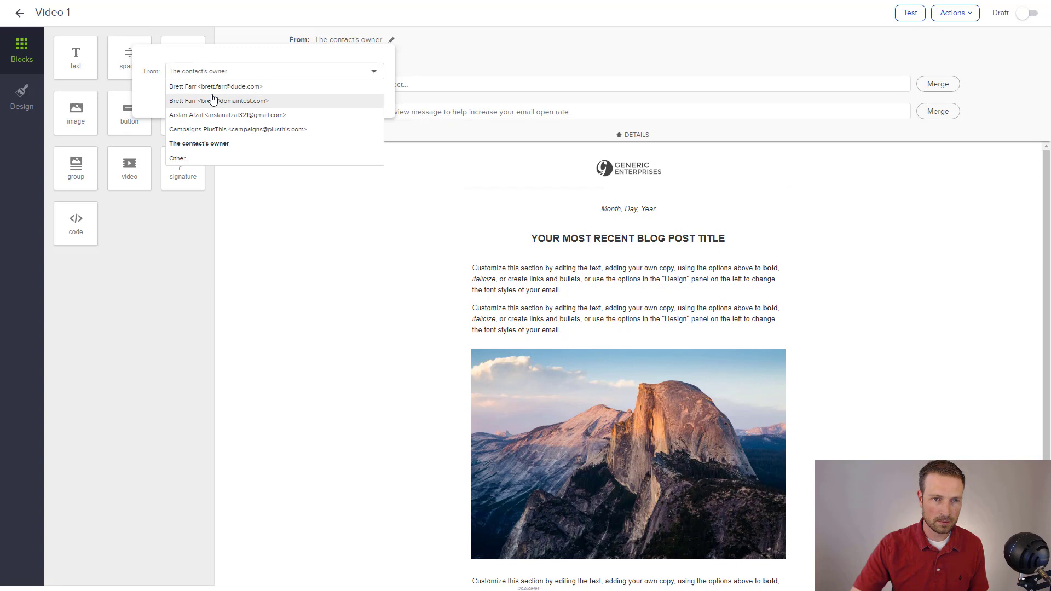
click(213, 101)
click(375, 96)
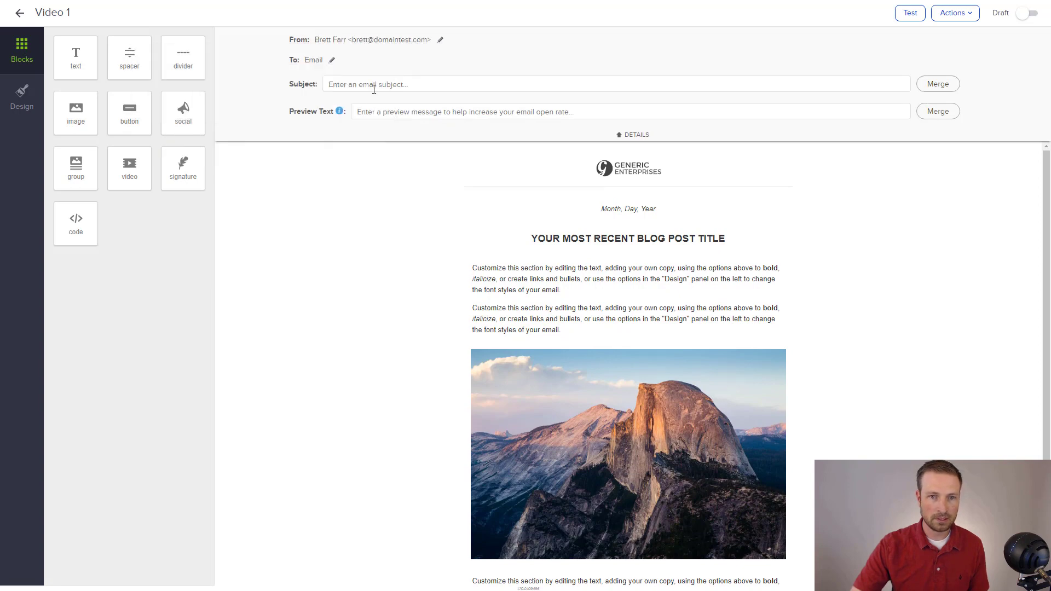
click(374, 89)
text(Here's Vid)
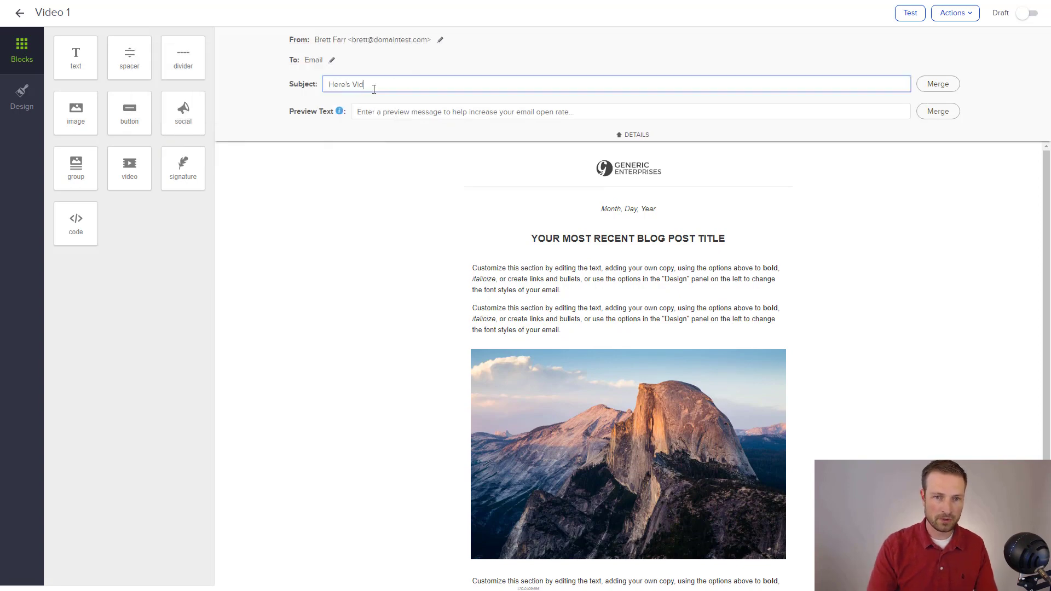
text(eo 1)
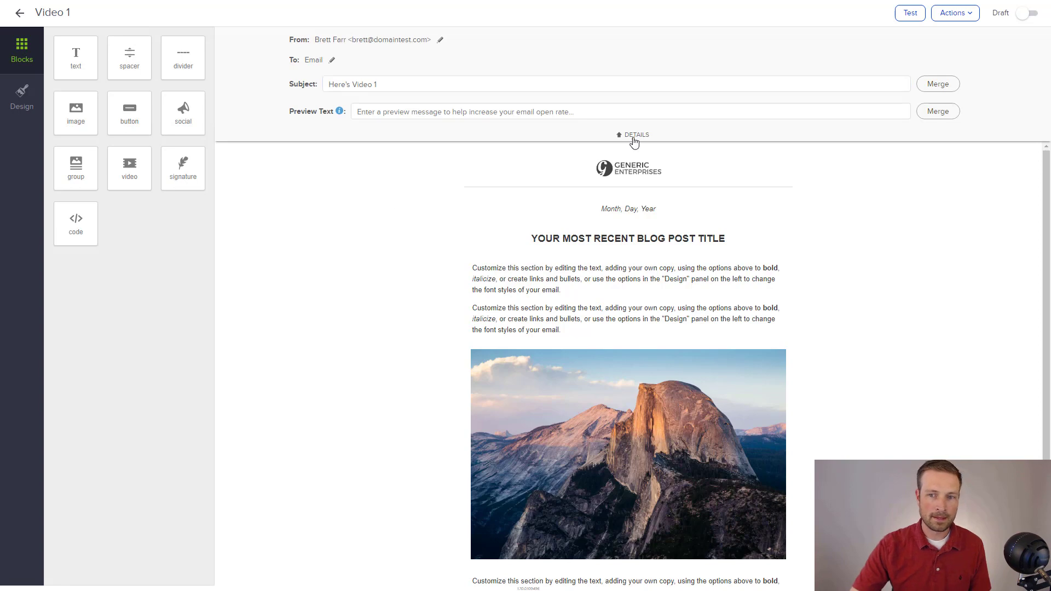
click(633, 135)
Add a video block near the top and replace the intro text with 'Check out the video to learn....'.
scroll(492, 290, down, 1)
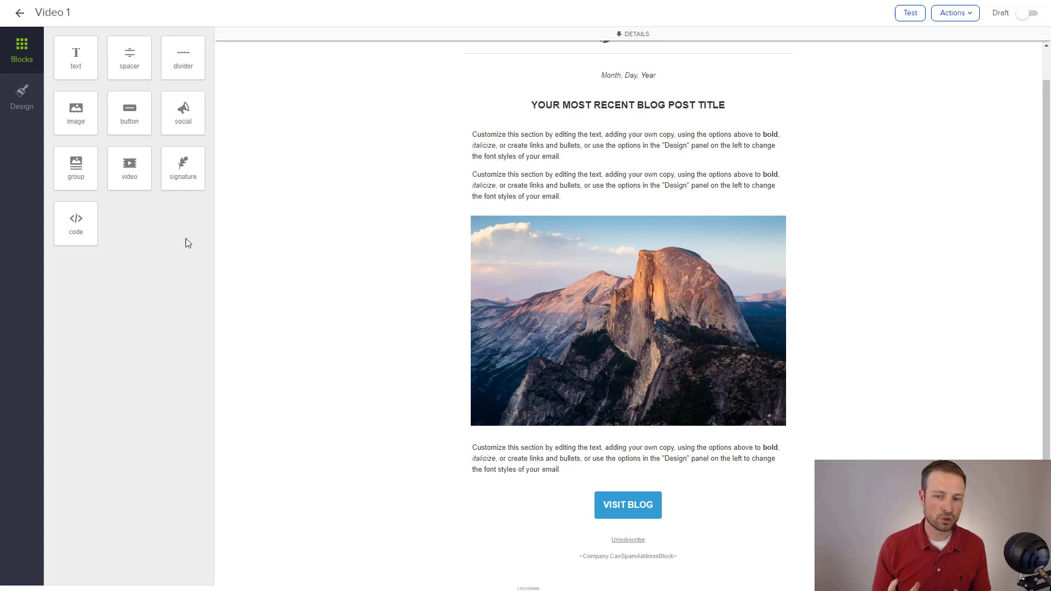
scroll(454, 329, up, 1)
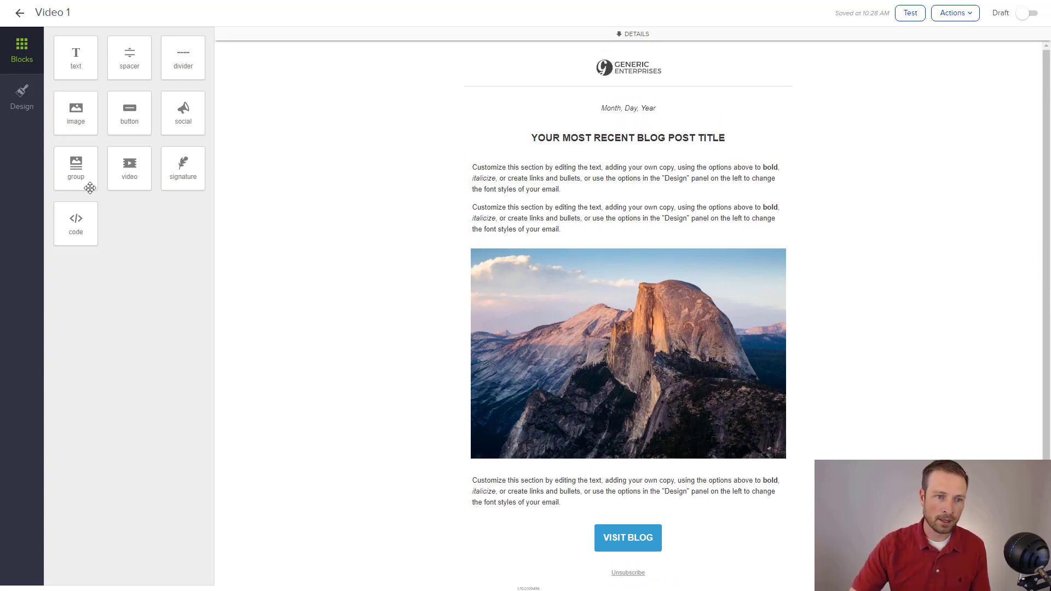
drag(128, 166, 638, 121)
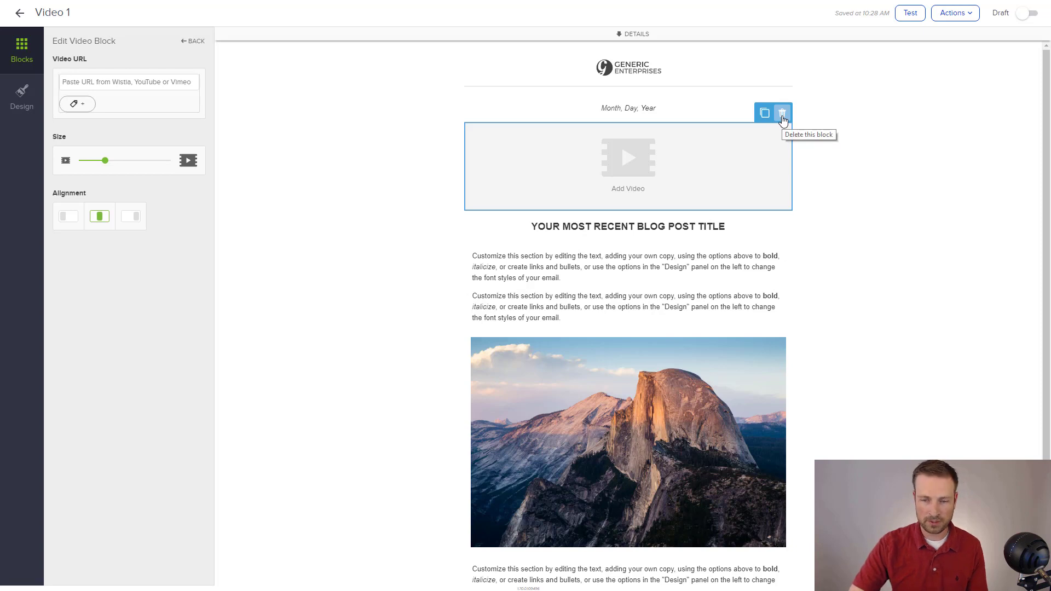
click(561, 317)
drag(561, 318, 471, 258)
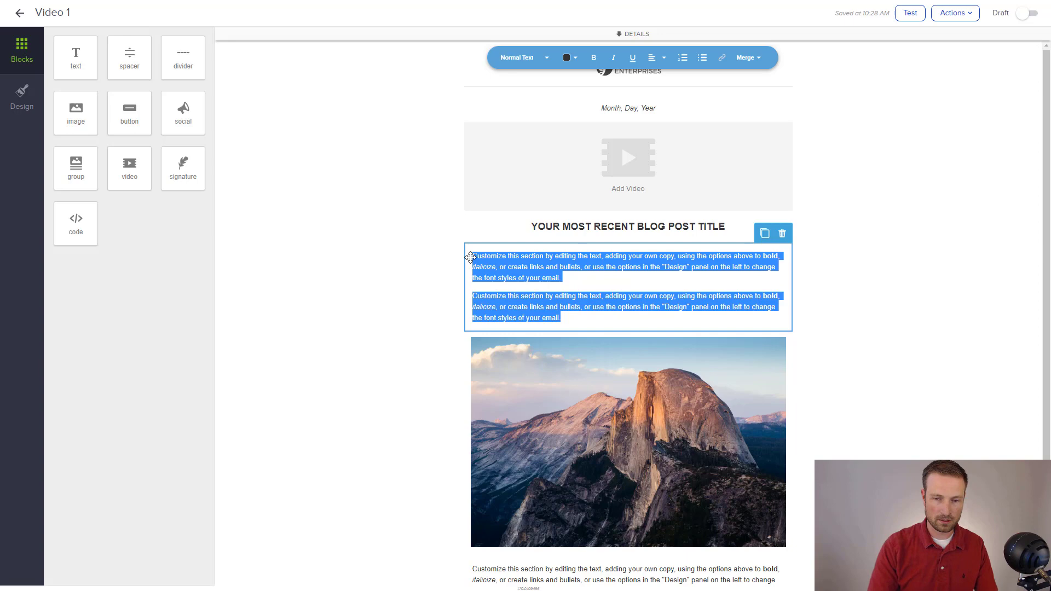
text(Check out the video to)
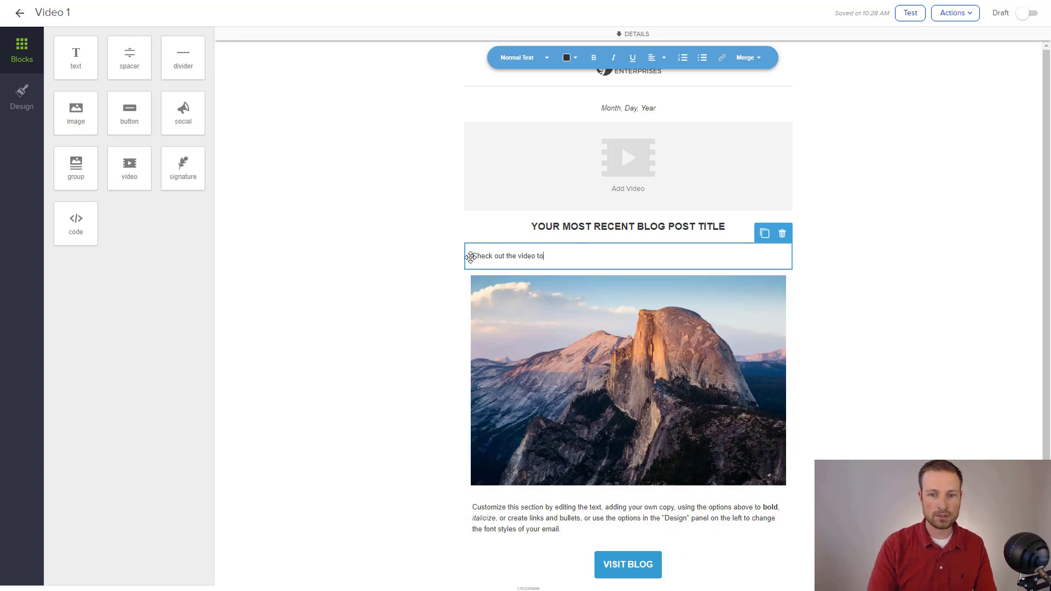
text( learn....)
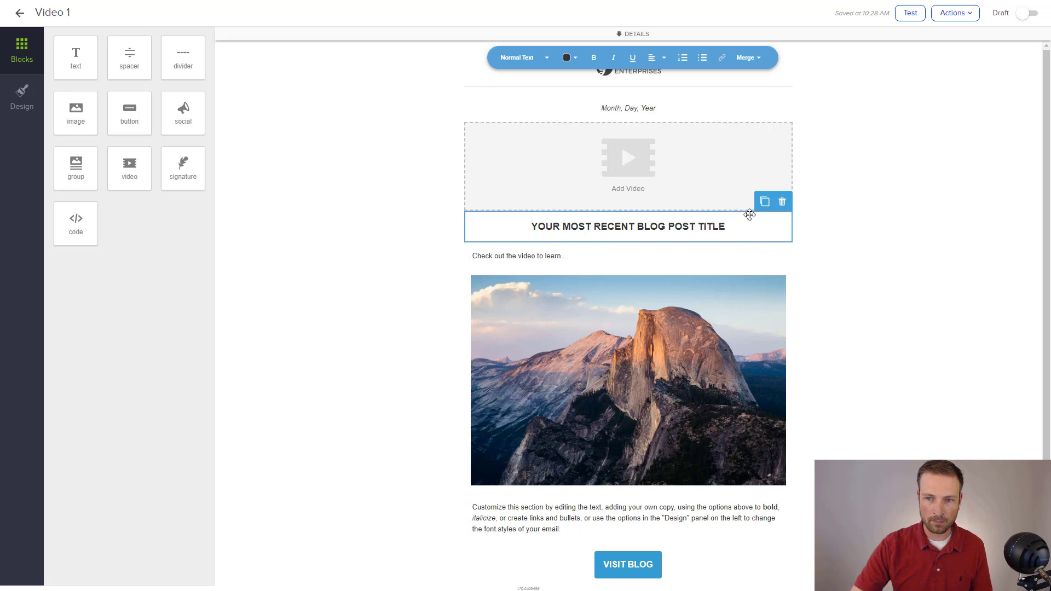
Move the blog title above the video and delete the mountain photo and placeholder paragraph.
drag(748, 214, 625, 153)
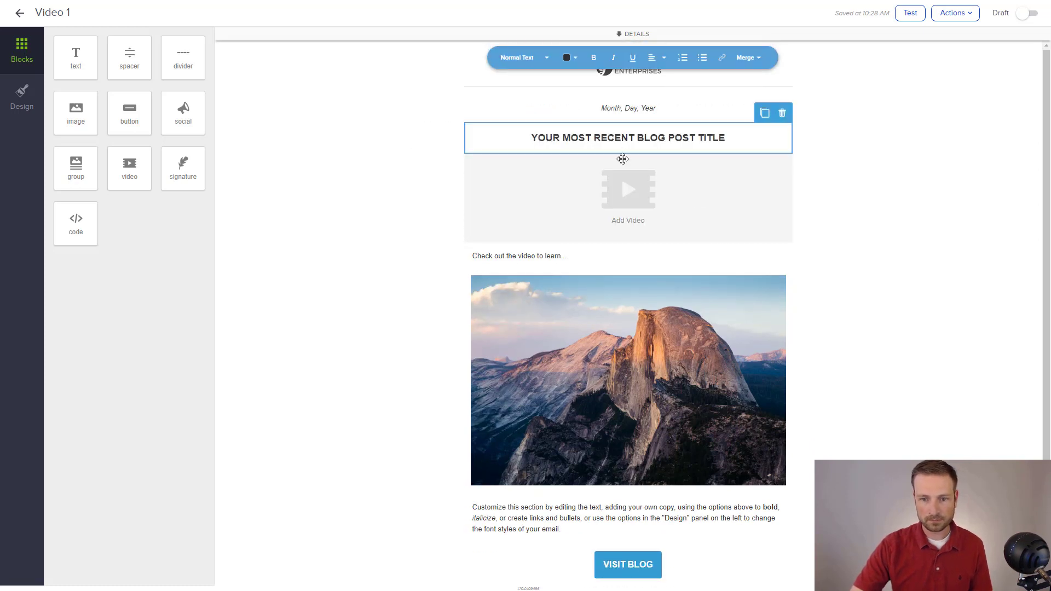
click(712, 368)
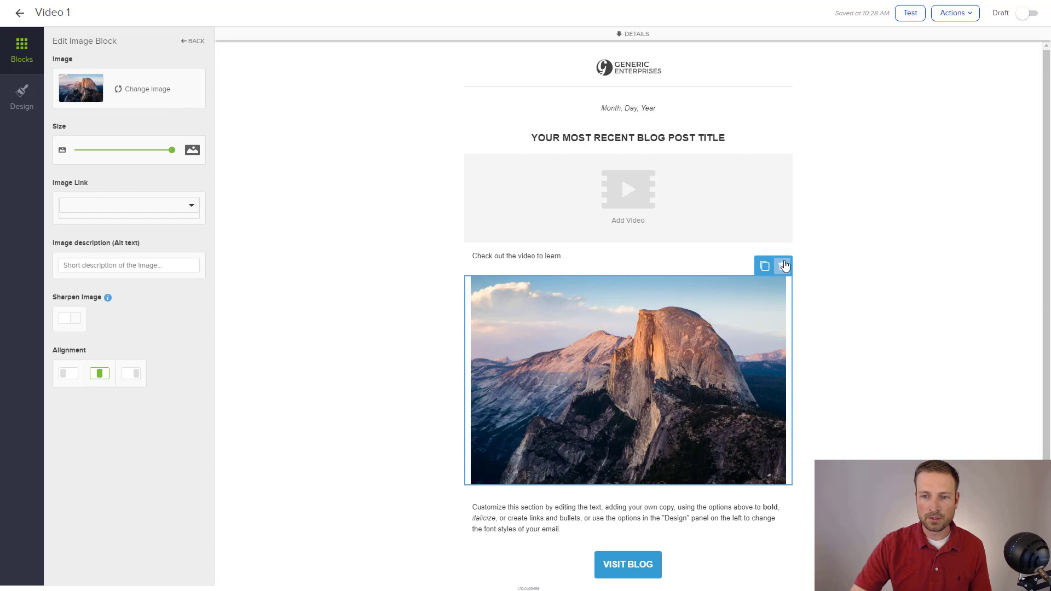
click(782, 268)
click(778, 284)
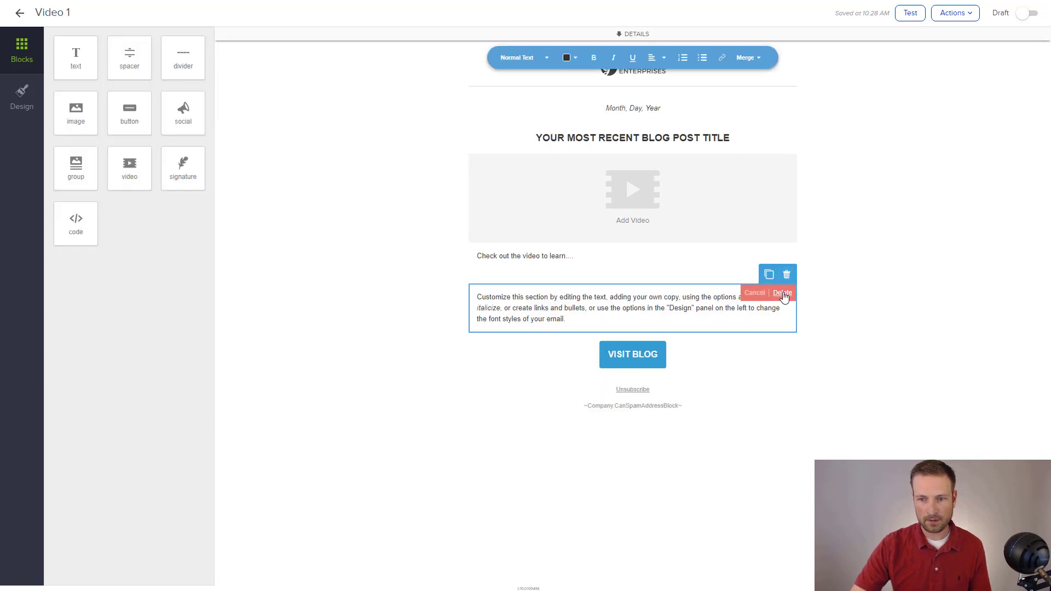
click(789, 291)
click(626, 306)
Replace the VISIT BLOG button label with 'Check out the Video', then review the email's blocks and details.
drag(131, 82, 60, 82)
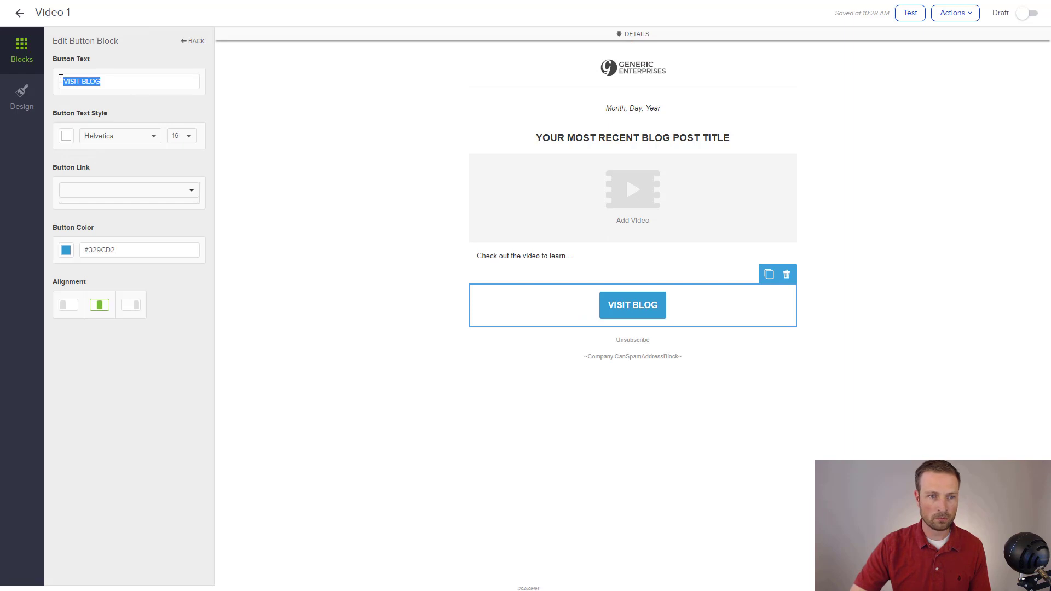
text(Che)
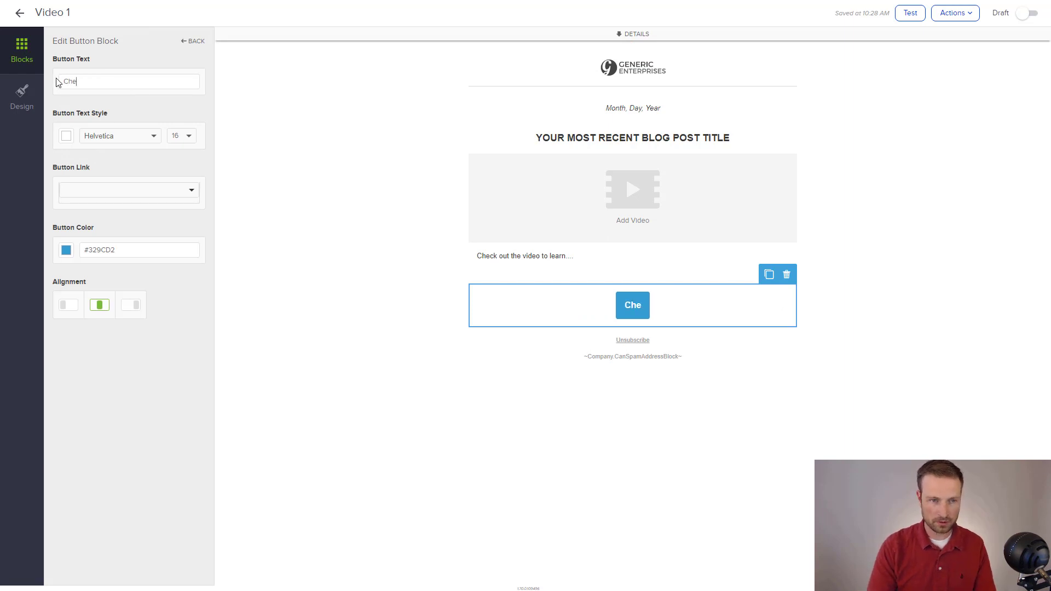
text(ck out the Video)
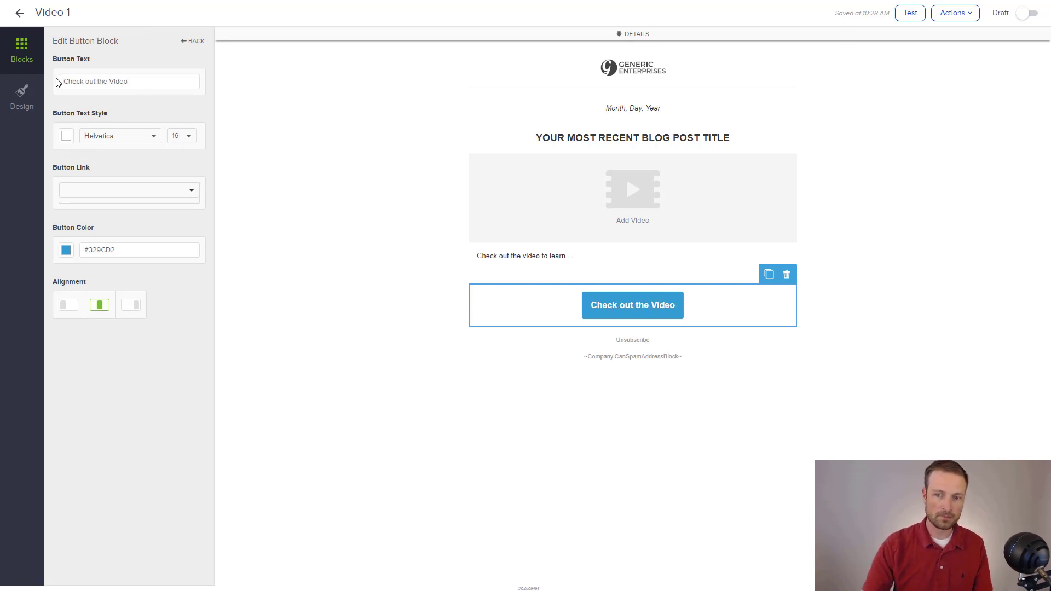
click(601, 394)
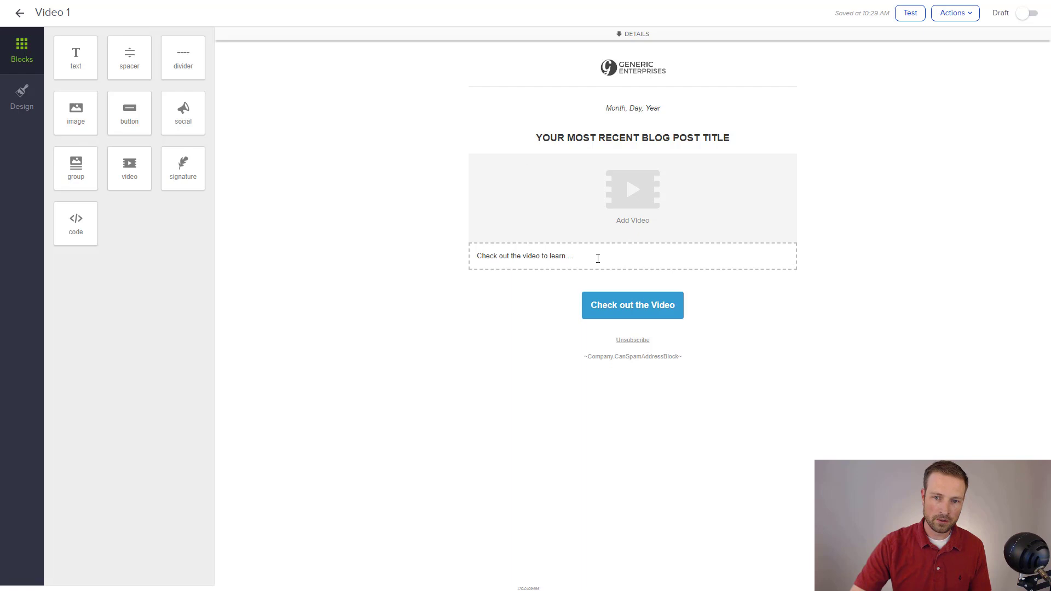
drag(596, 255, 446, 258)
click(637, 309)
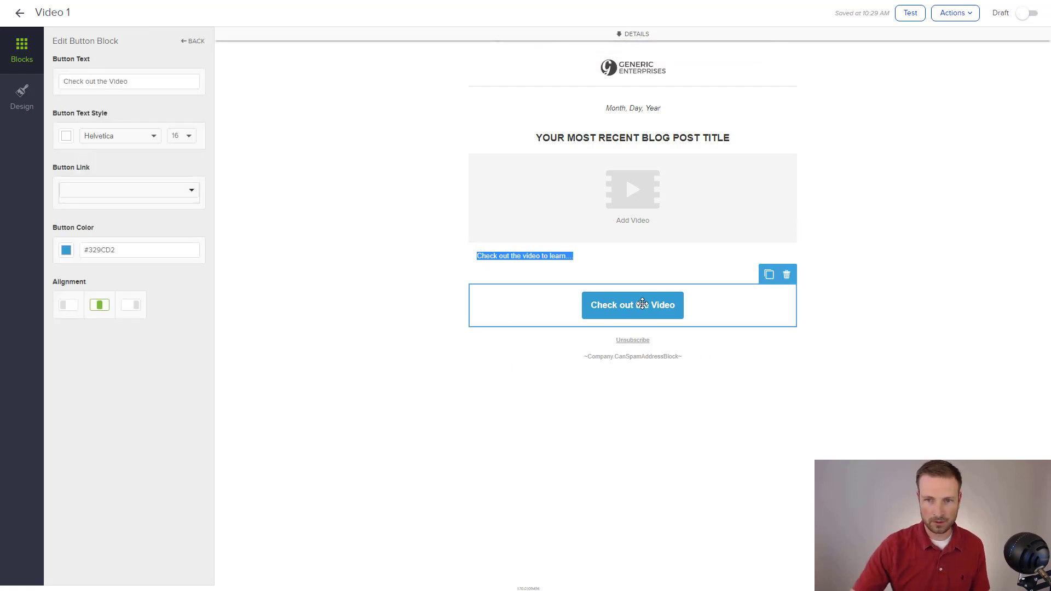
click(613, 69)
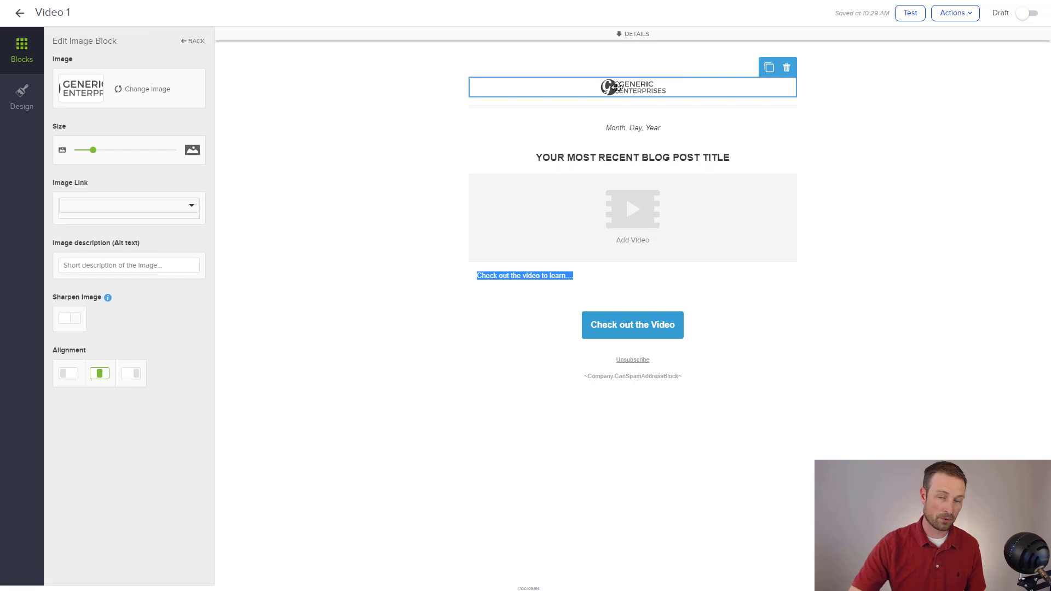
click(646, 34)
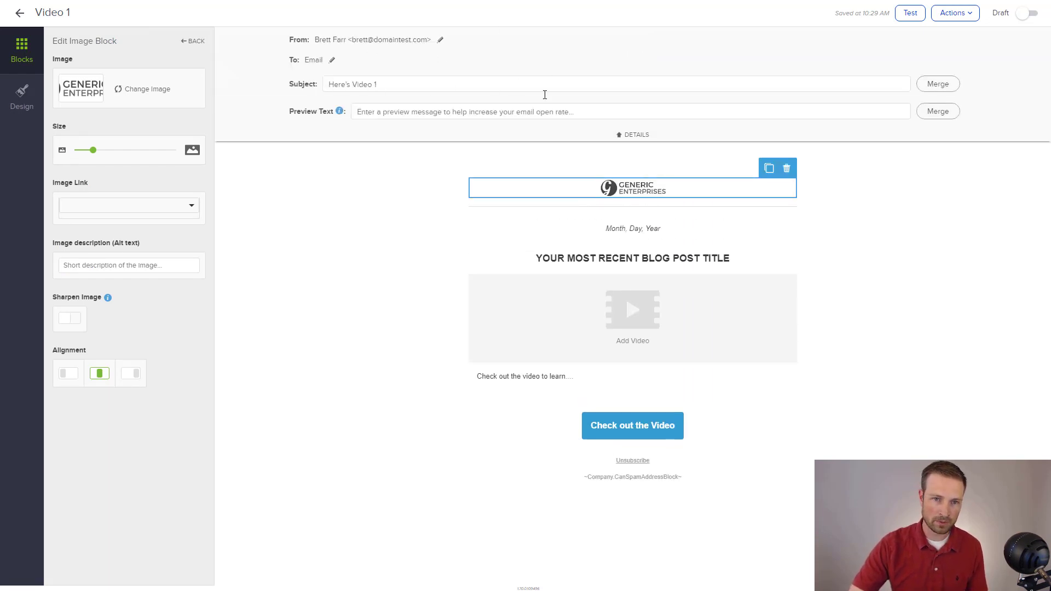
click(639, 137)
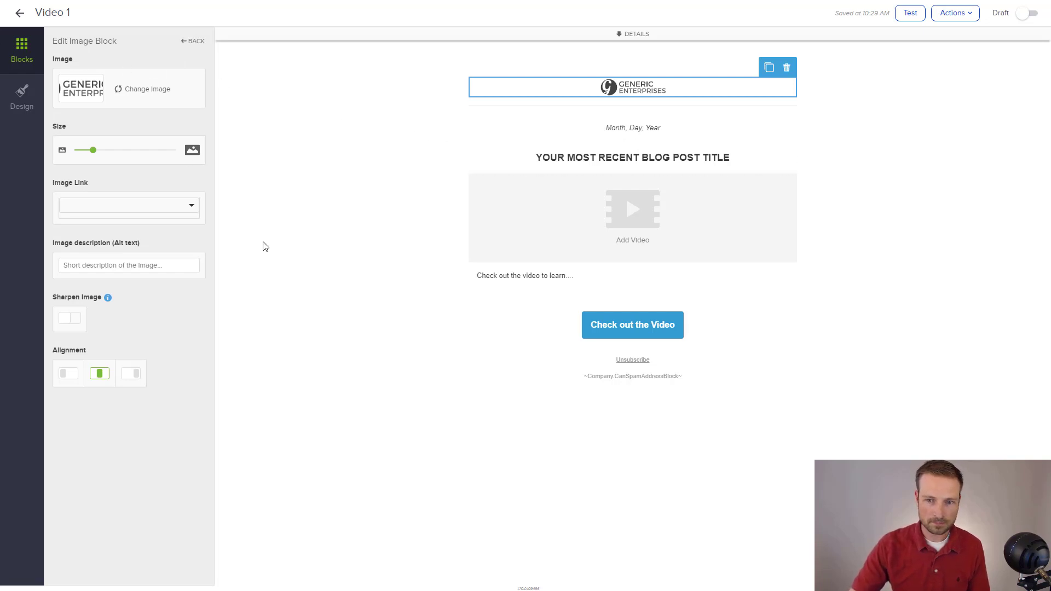
Set the button's link type to URL pointing to google.com.
click(649, 330)
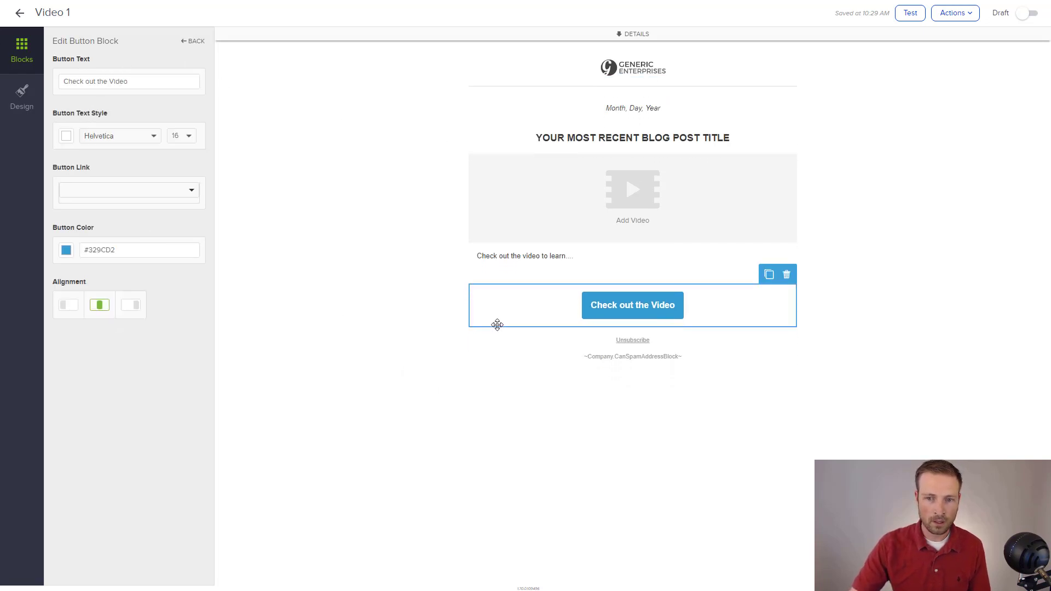
click(104, 196)
click(102, 206)
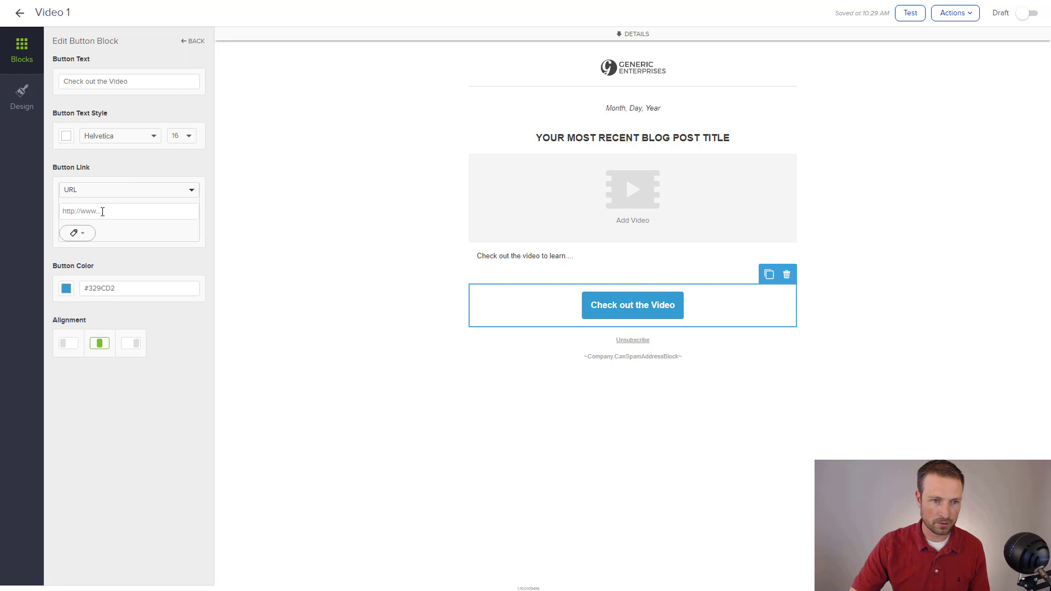
text(google.com)
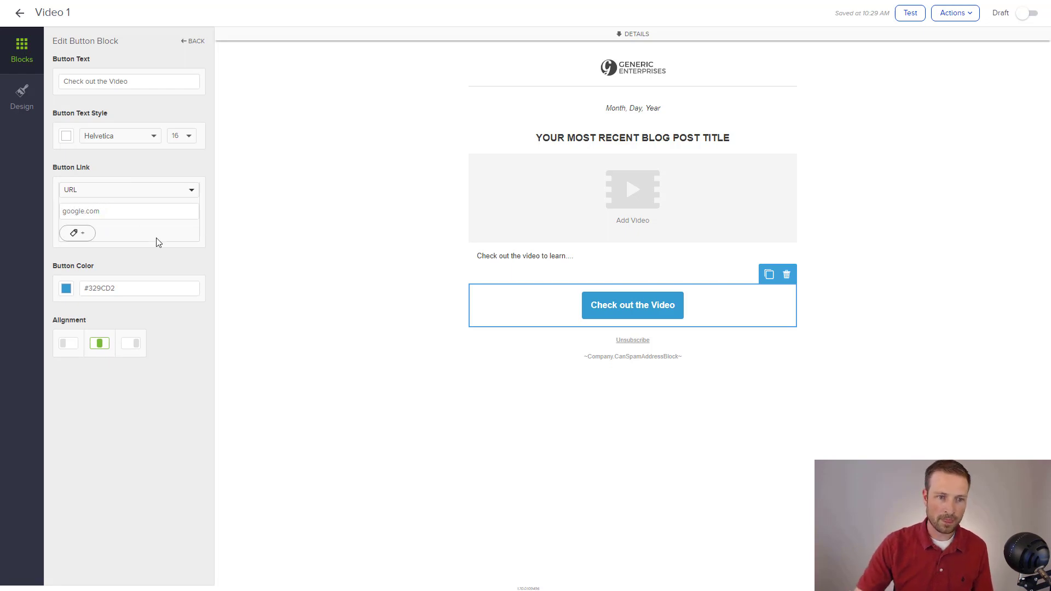
click(514, 427)
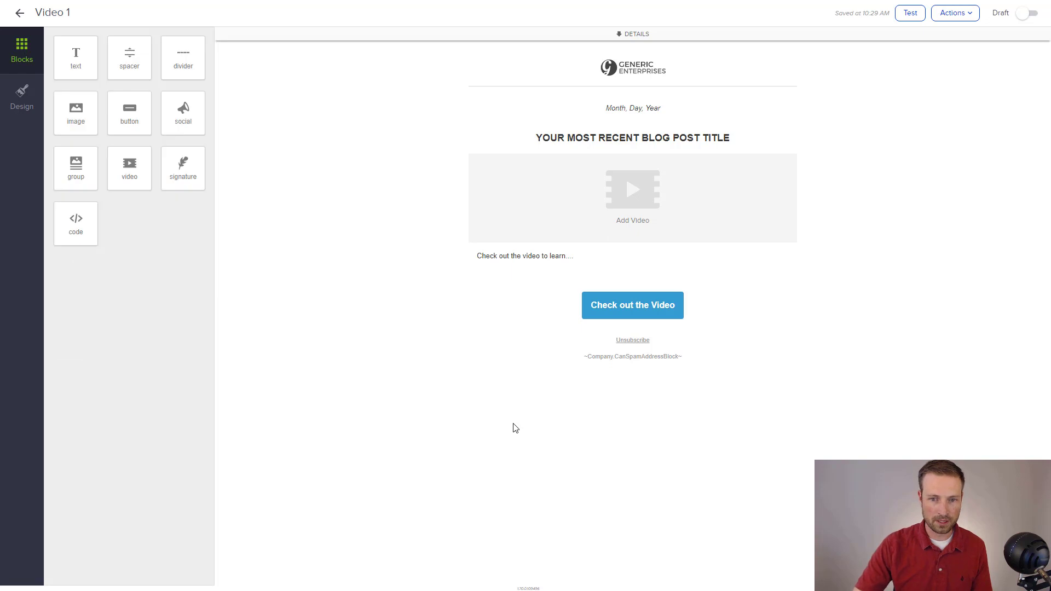
Return to the Deliver 3 Videos sequence, reopen Video 1, and switch it from Draft to Ready.
click(612, 308)
click(370, 252)
click(19, 13)
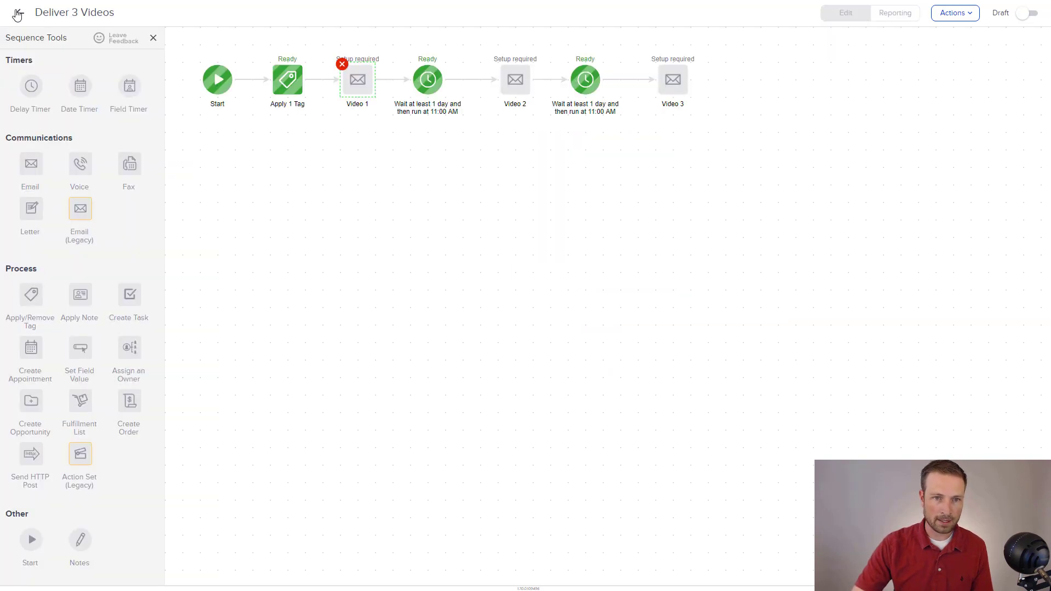
double_click(360, 83)
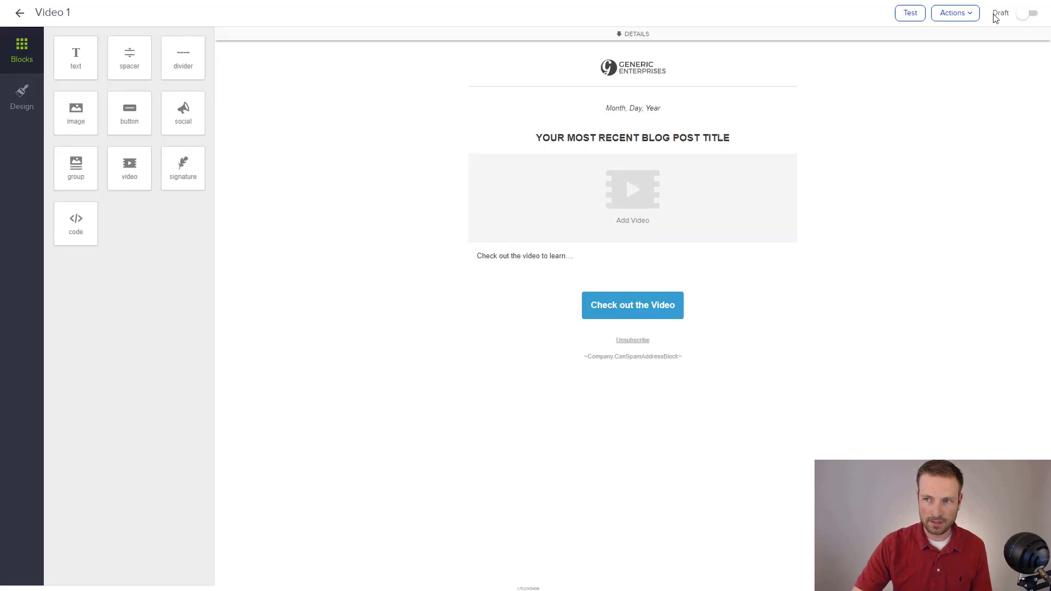
click(1010, 18)
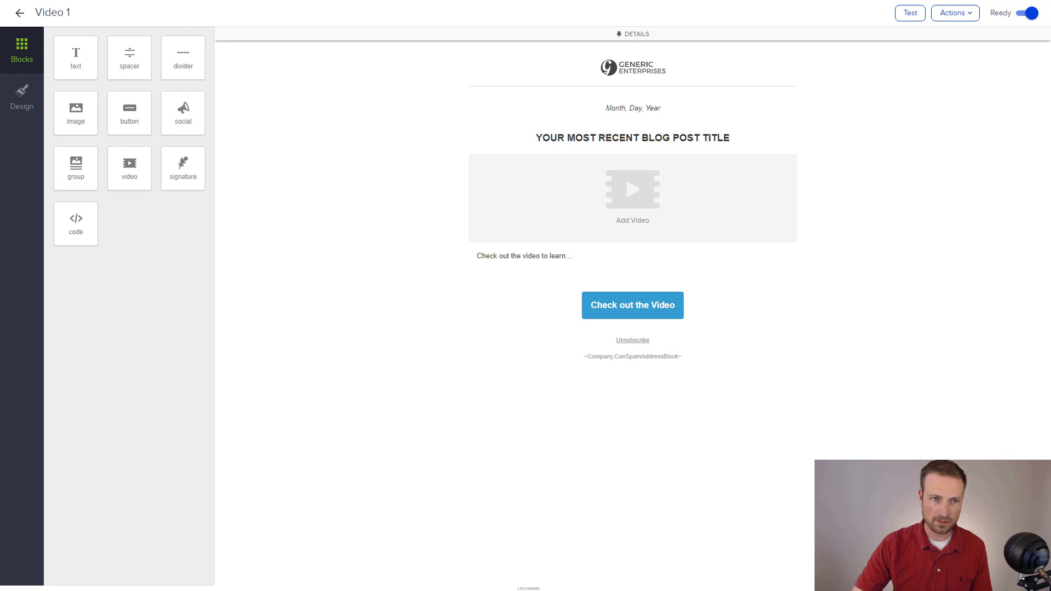
Back out of the Deliver 3 Videos sequence to the Video Series campaign canvas.
click(19, 12)
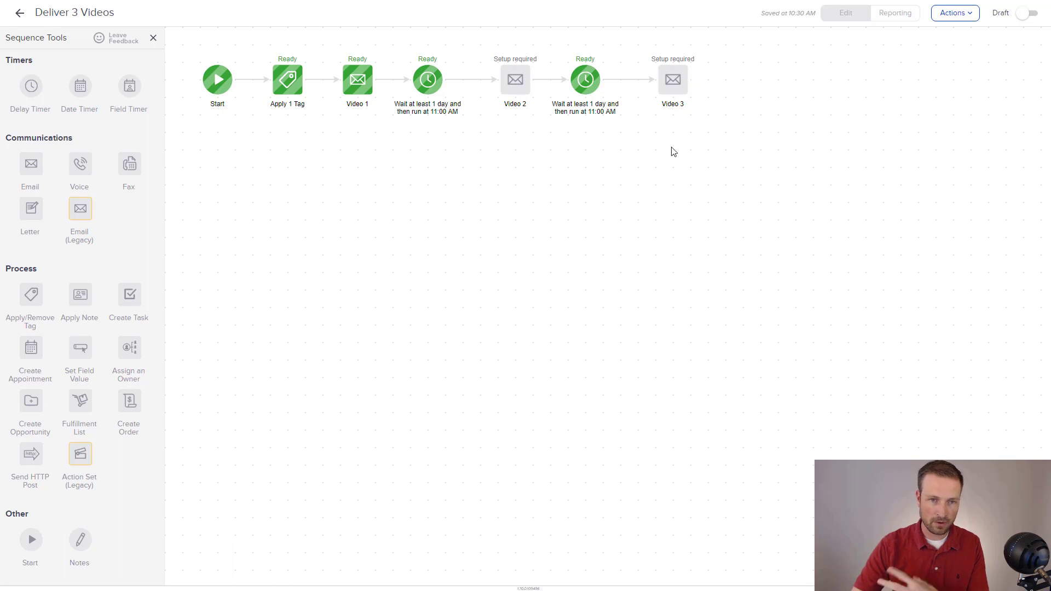
click(27, 17)
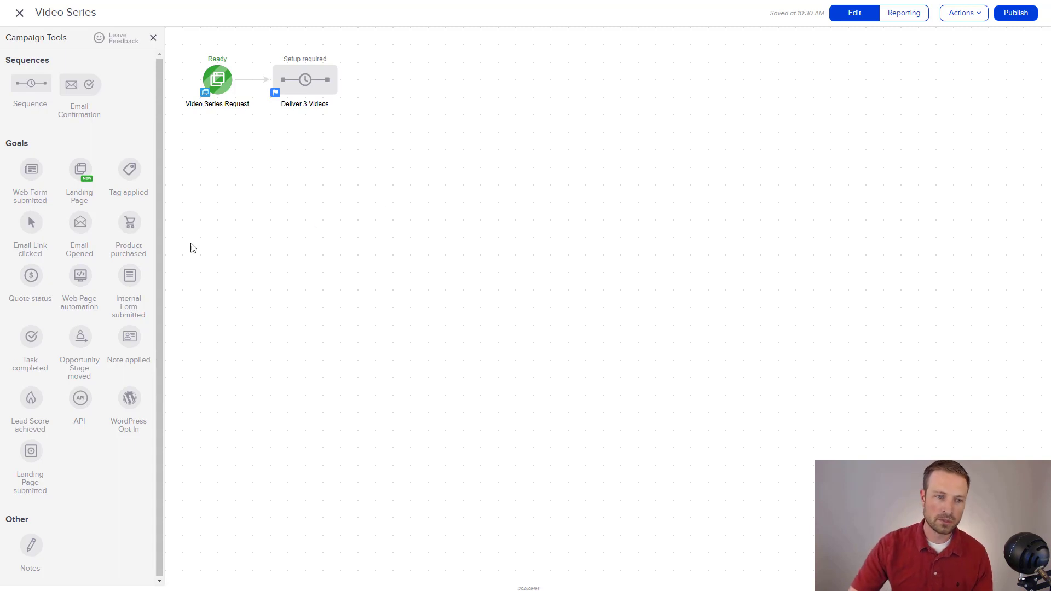
Add an Email Link clicked goal after Deliver 3 Videos, tracking the 'Check out the Video' link.
drag(40, 226, 390, 82)
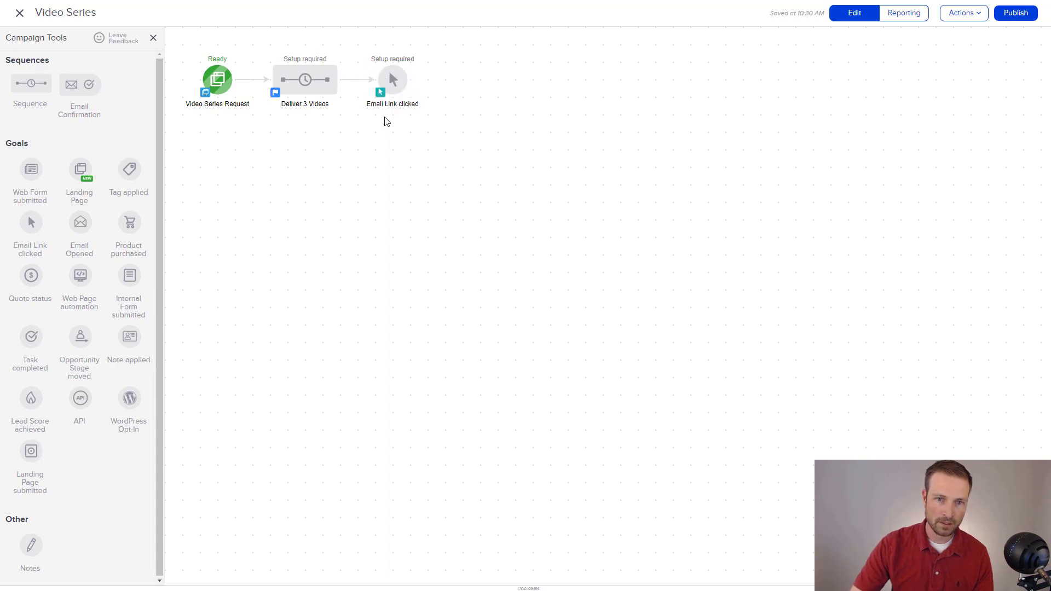
double_click(393, 80)
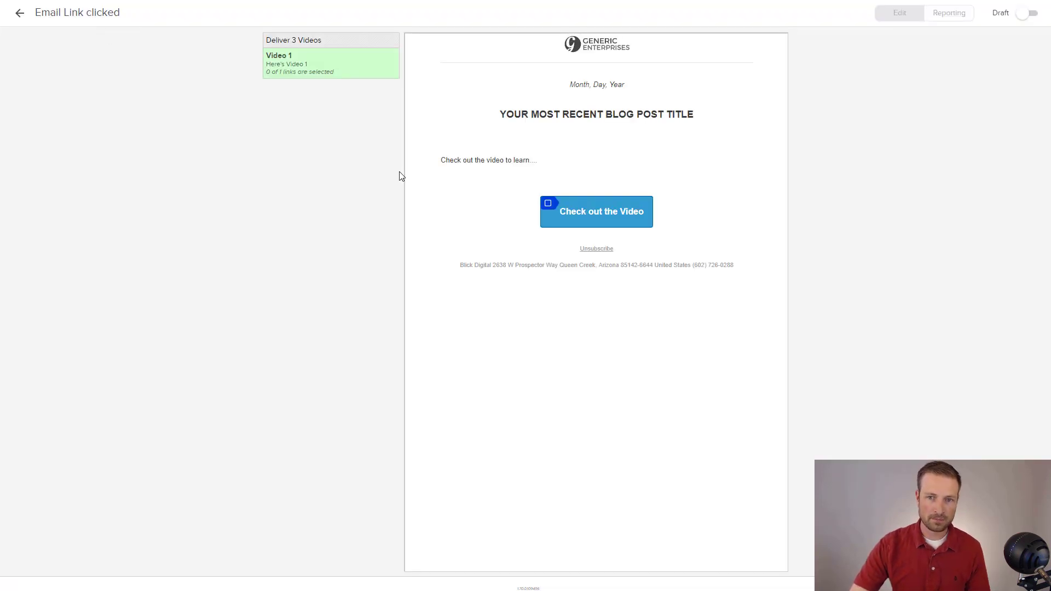
click(613, 216)
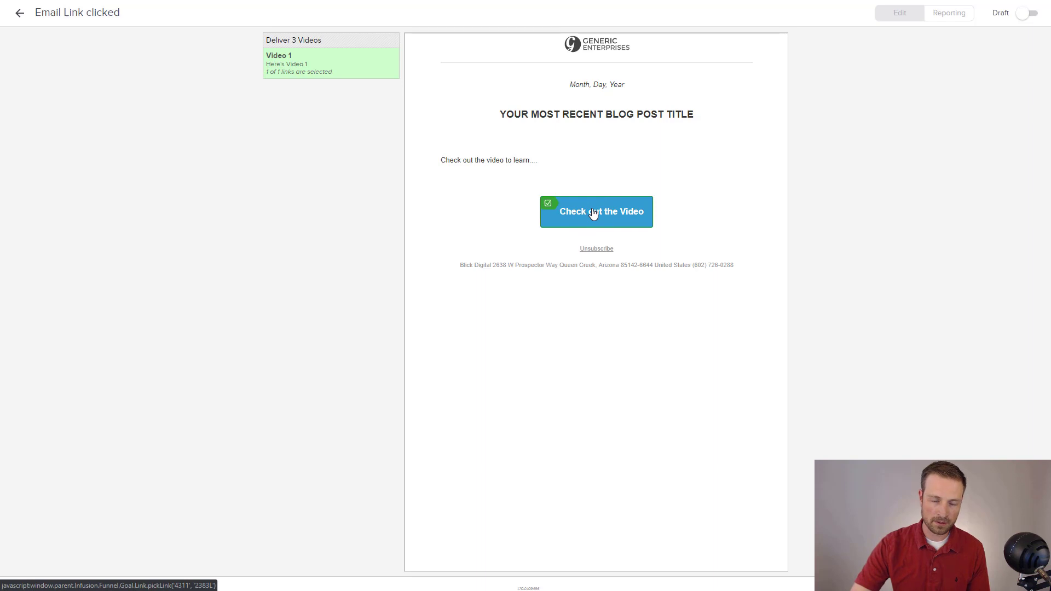
click(549, 209)
click(549, 209)
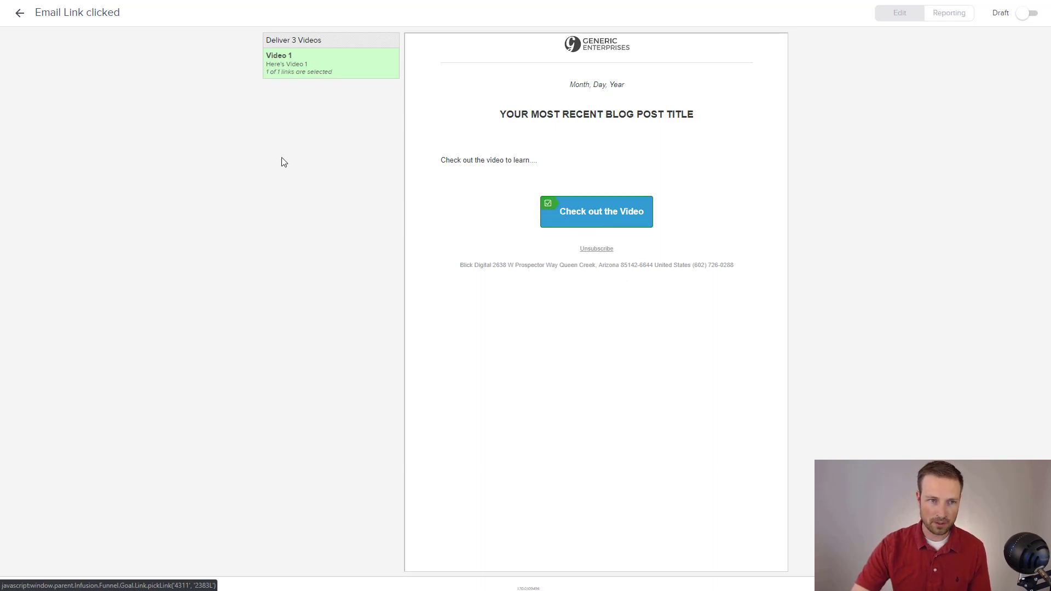
click(20, 17)
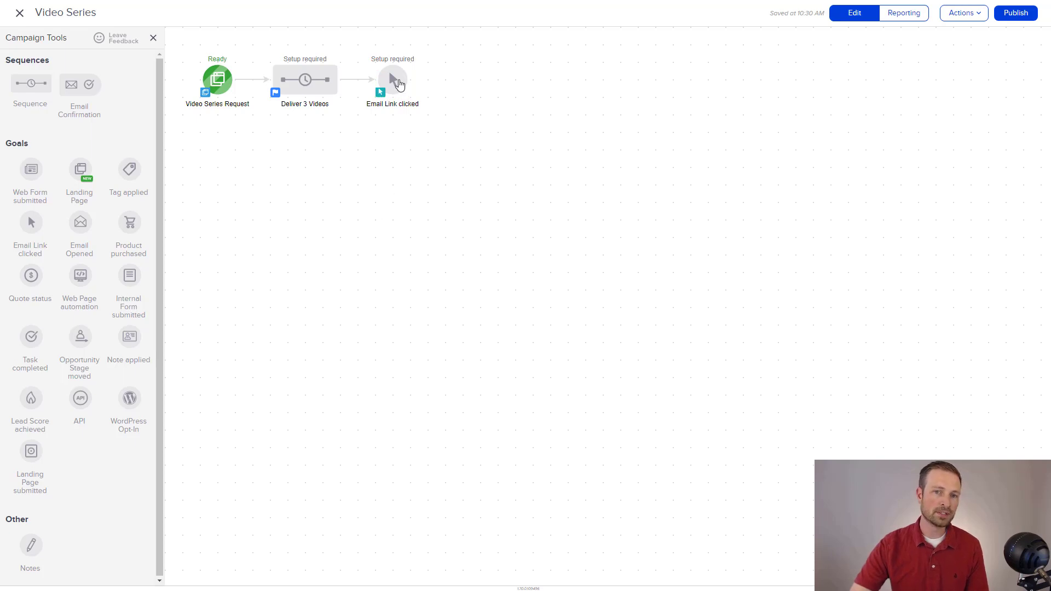
Add a sequence after the link-click goal, connect it, and name it Notify Me To Follow Up.
mouse_move(394, 79)
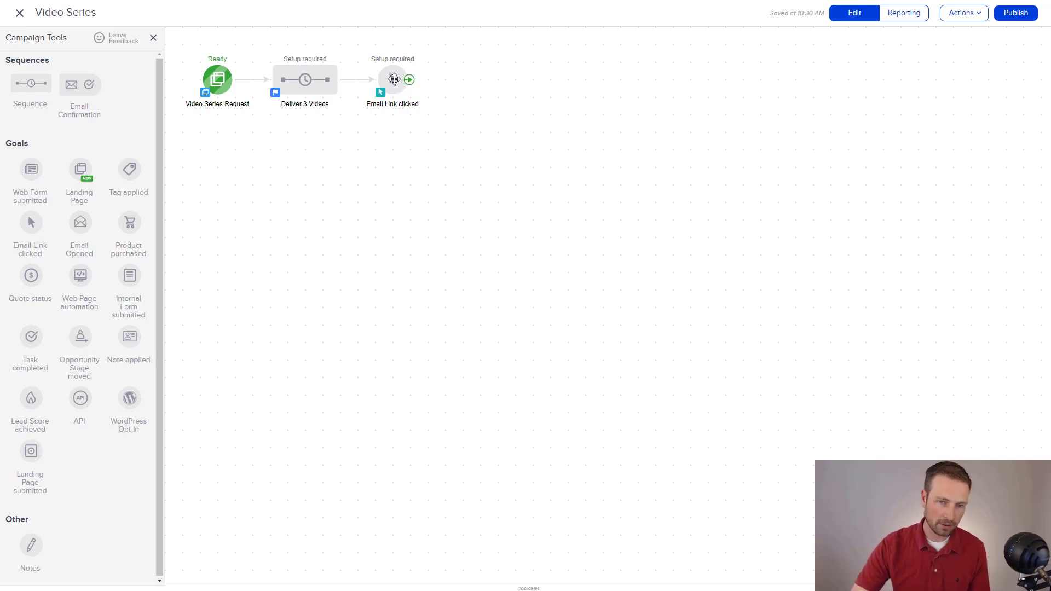
drag(28, 86, 487, 84)
drag(411, 79, 493, 82)
click(496, 104)
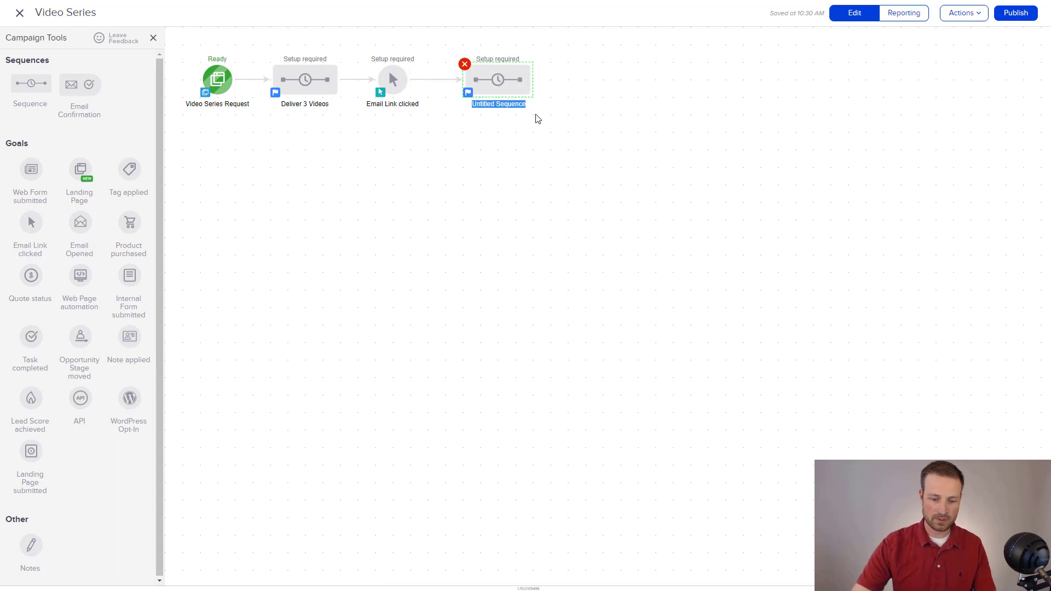
text(Notify Me)
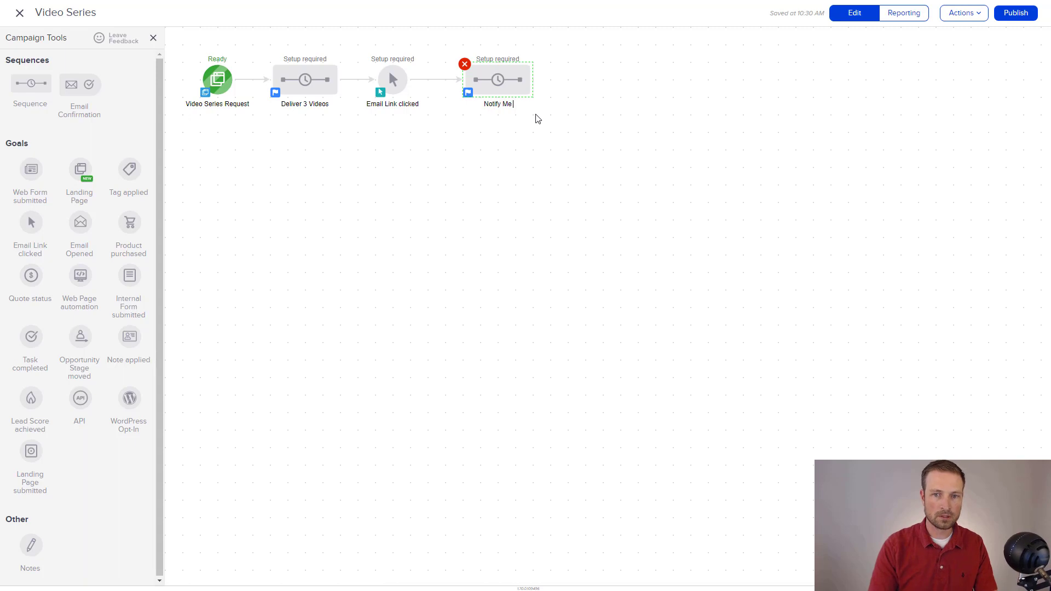
text( To Follow Up)
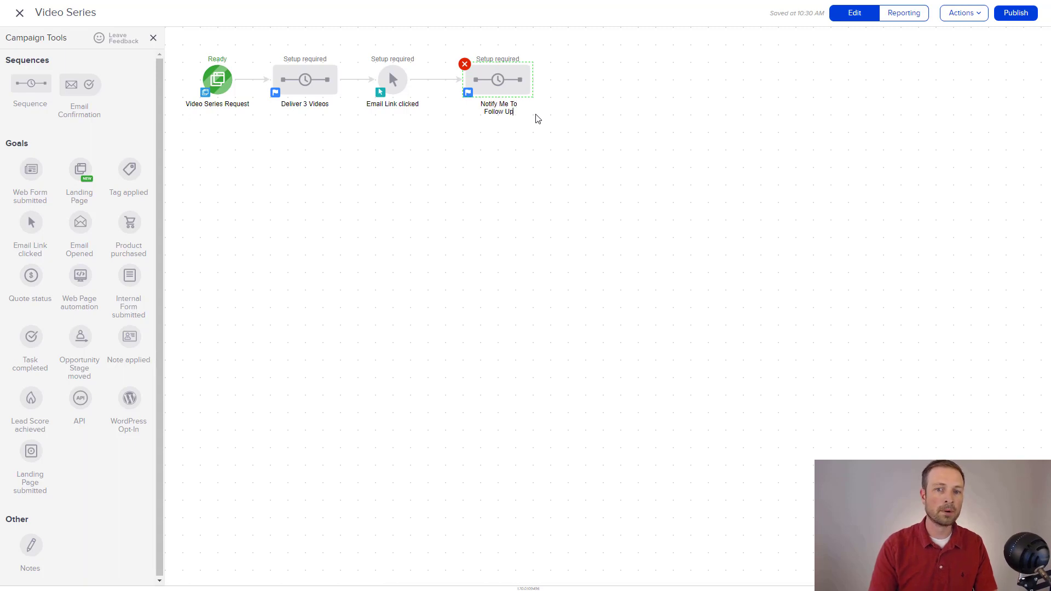
key(Return)
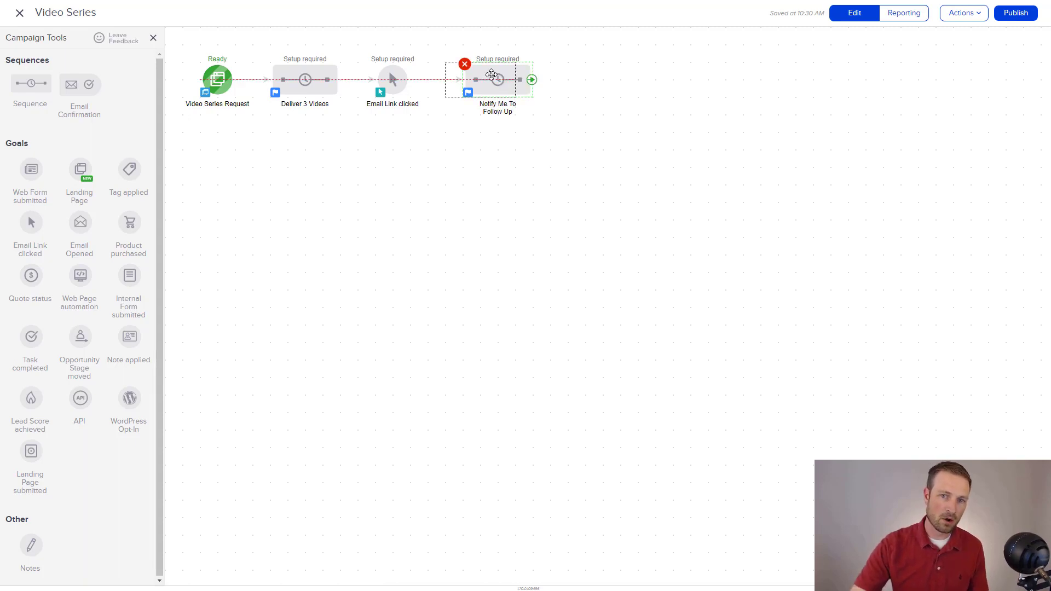
drag(509, 76, 492, 75)
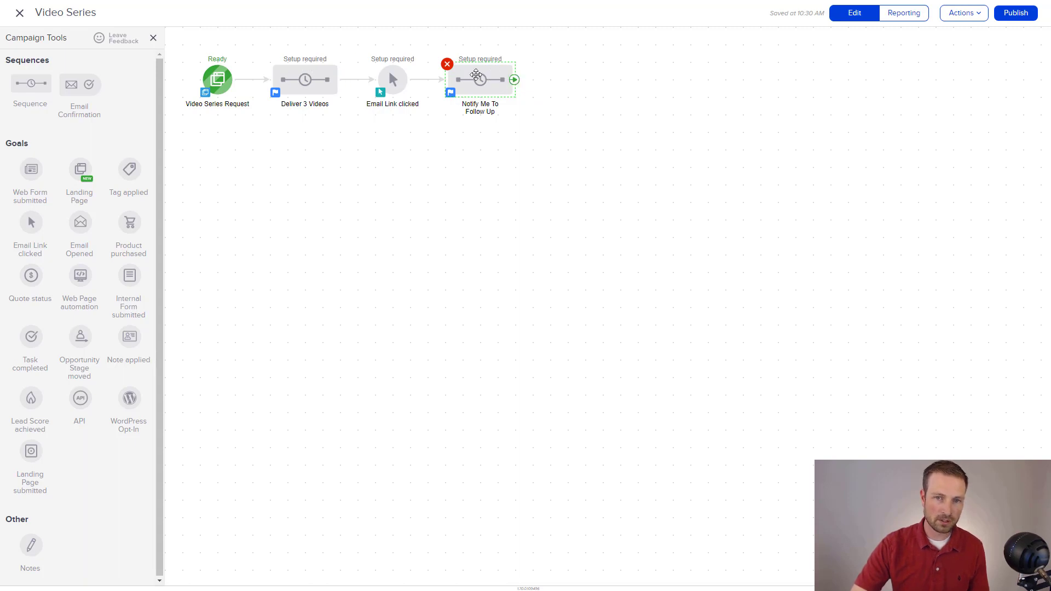
Add a Create Task step as an Email task titled 'Personal Email for Watching Video Series'.
double_click(480, 78)
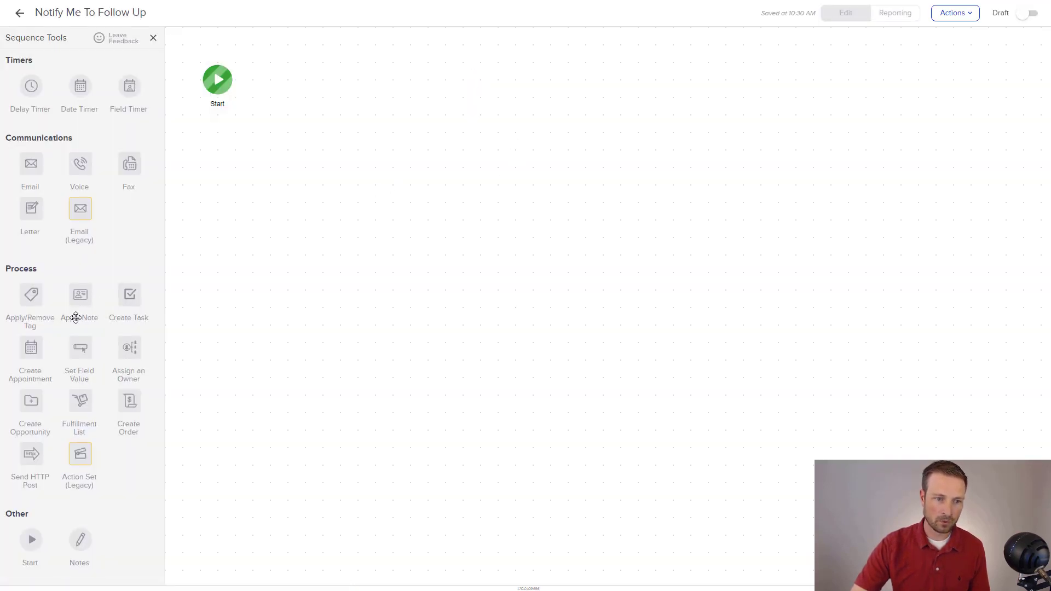
drag(123, 302, 291, 86)
double_click(291, 86)
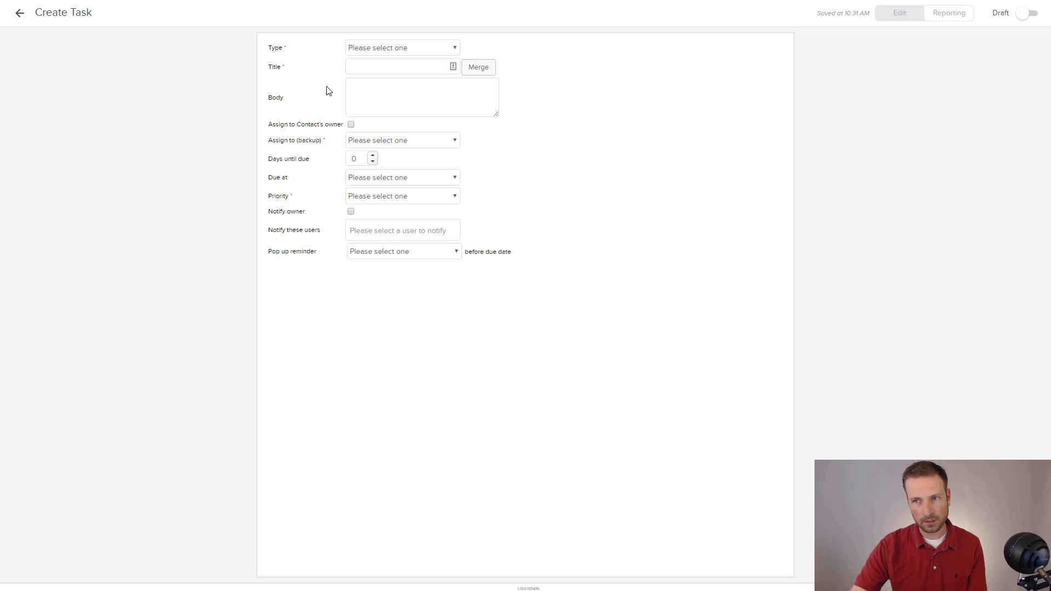
click(391, 48)
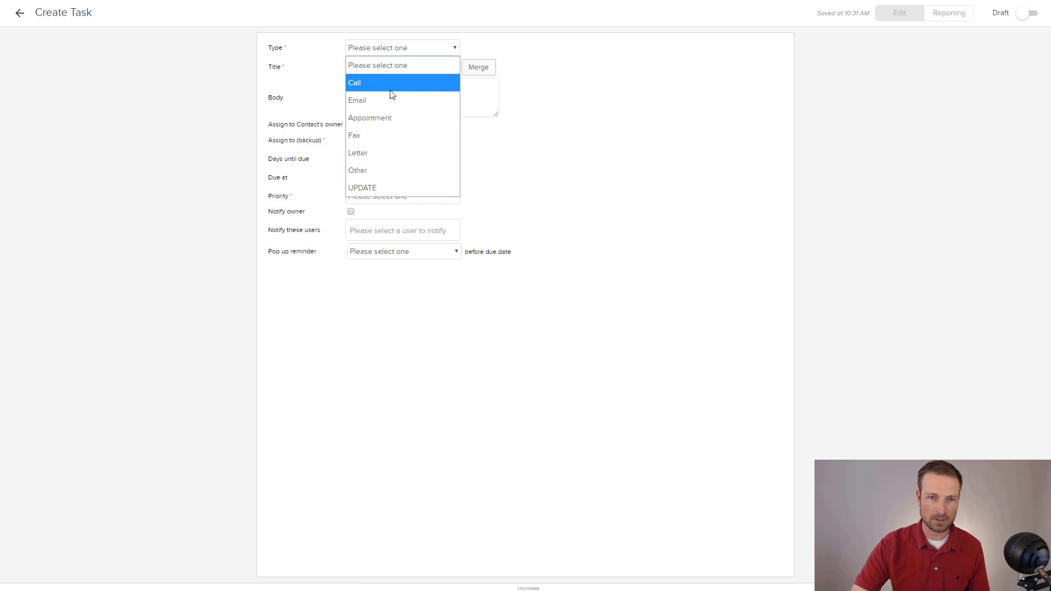
click(390, 100)
click(391, 67)
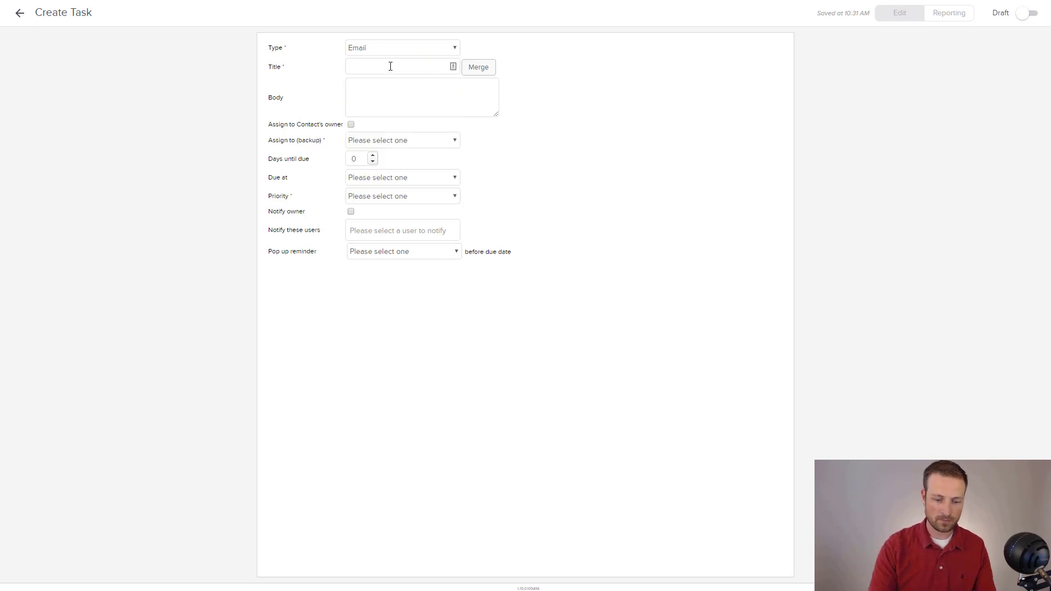
text(Personal Email)
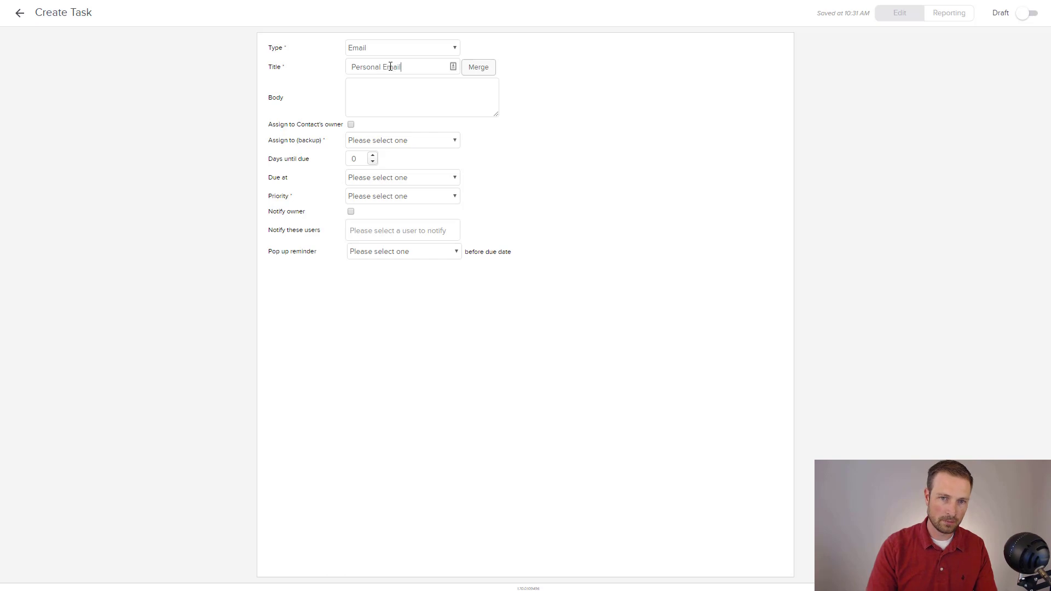
text( for Watch)
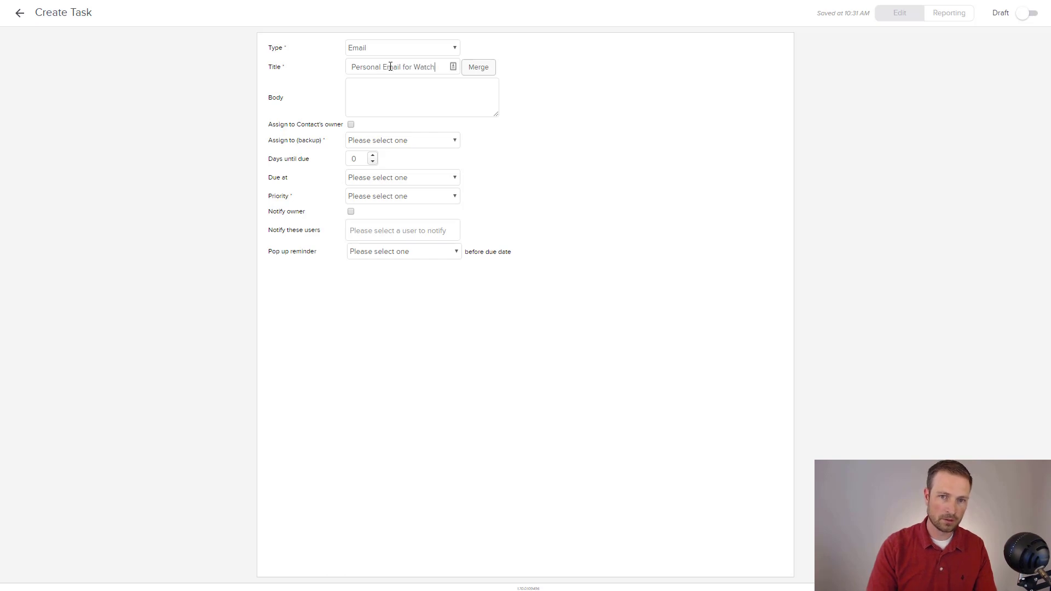
text(ing Video Series)
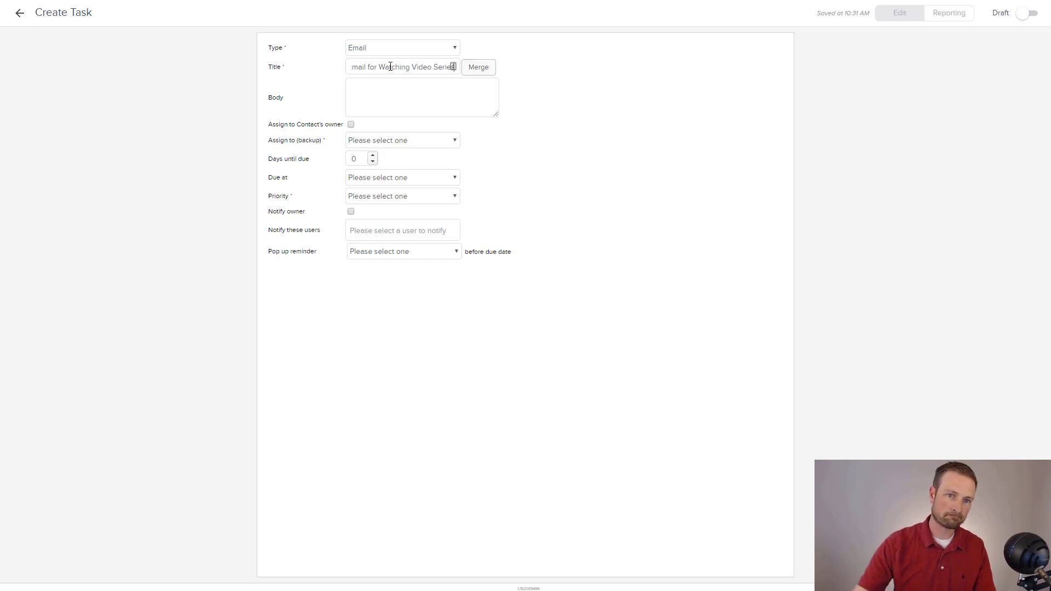
click(409, 101)
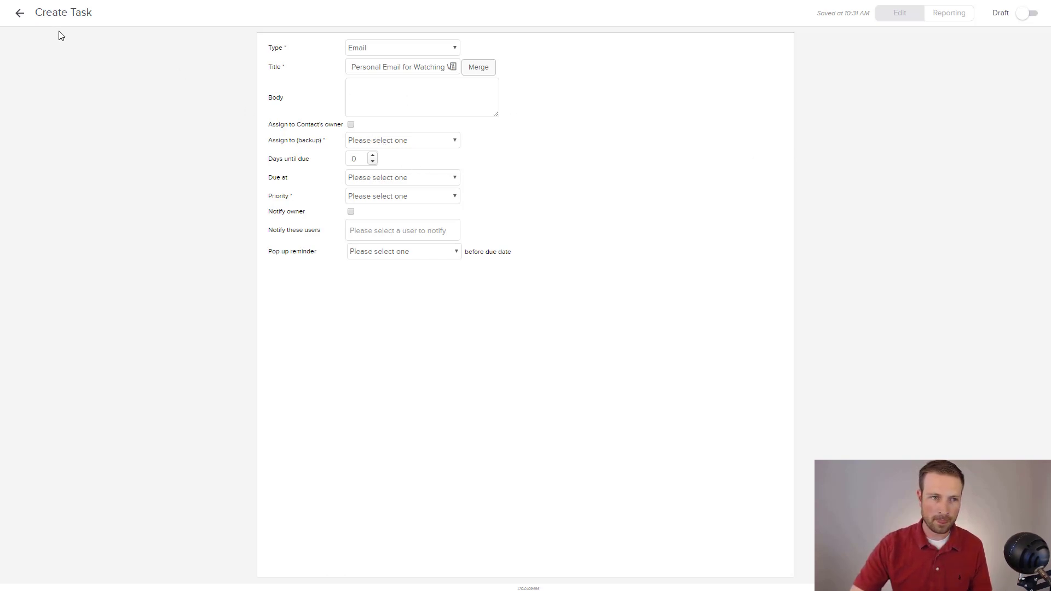
click(20, 15)
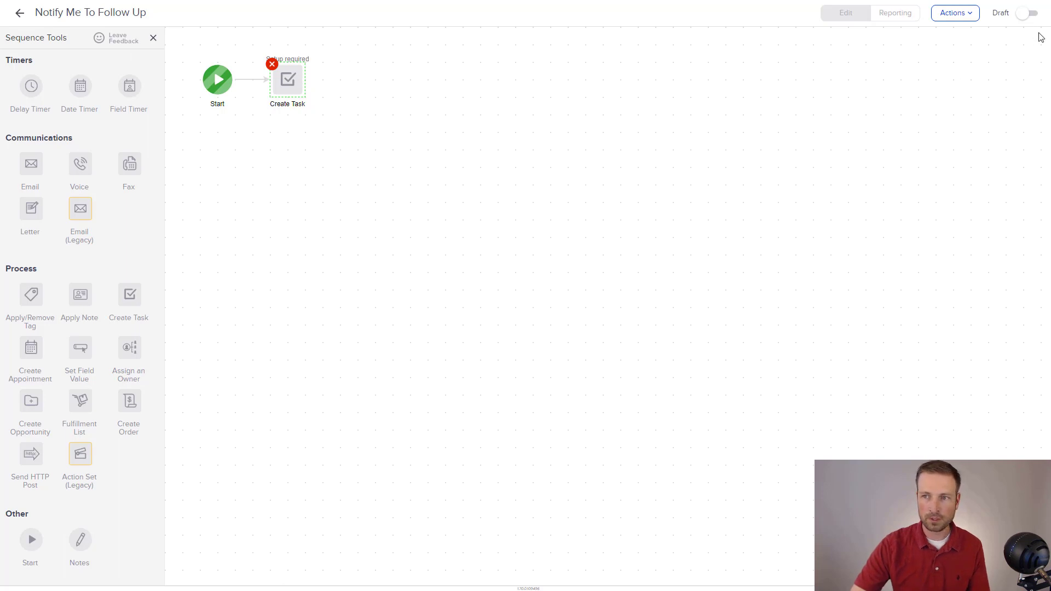
click(22, 15)
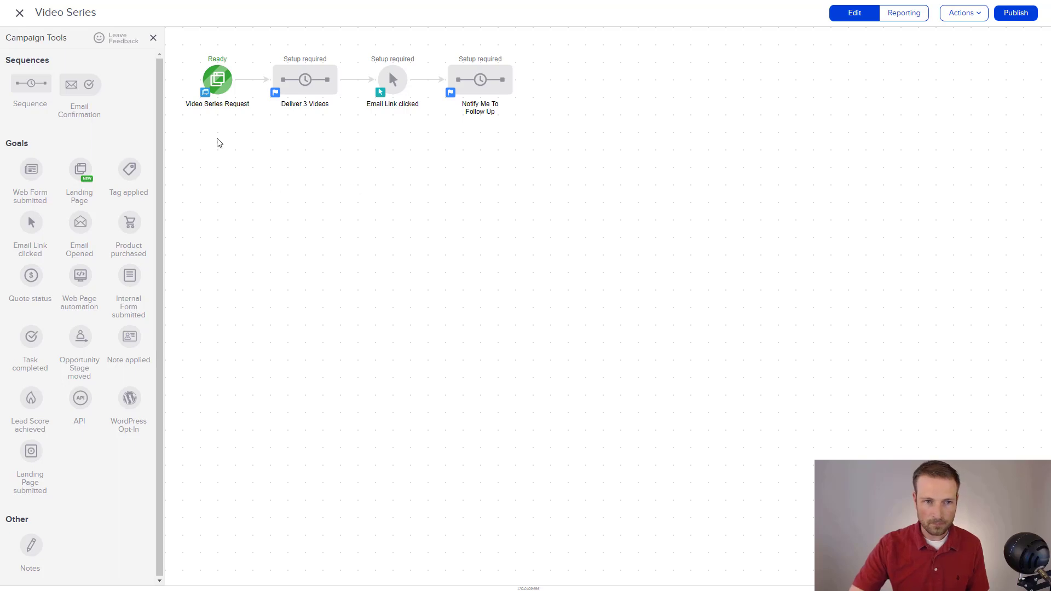
Delete every element from the existing campaign canvas.
drag(177, 37, 608, 202)
right_click(483, 69)
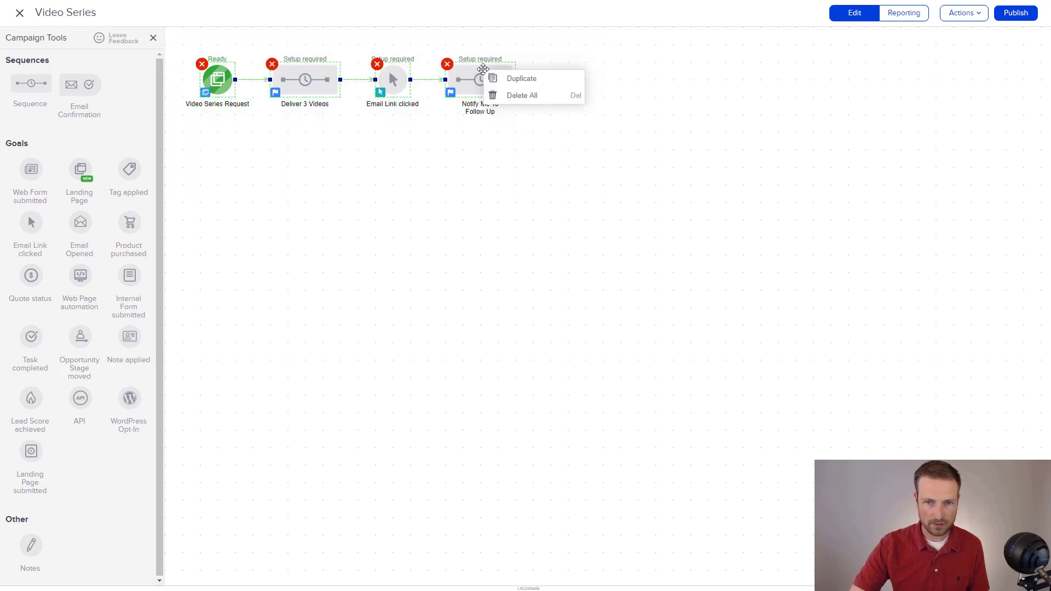
click(534, 96)
click(610, 402)
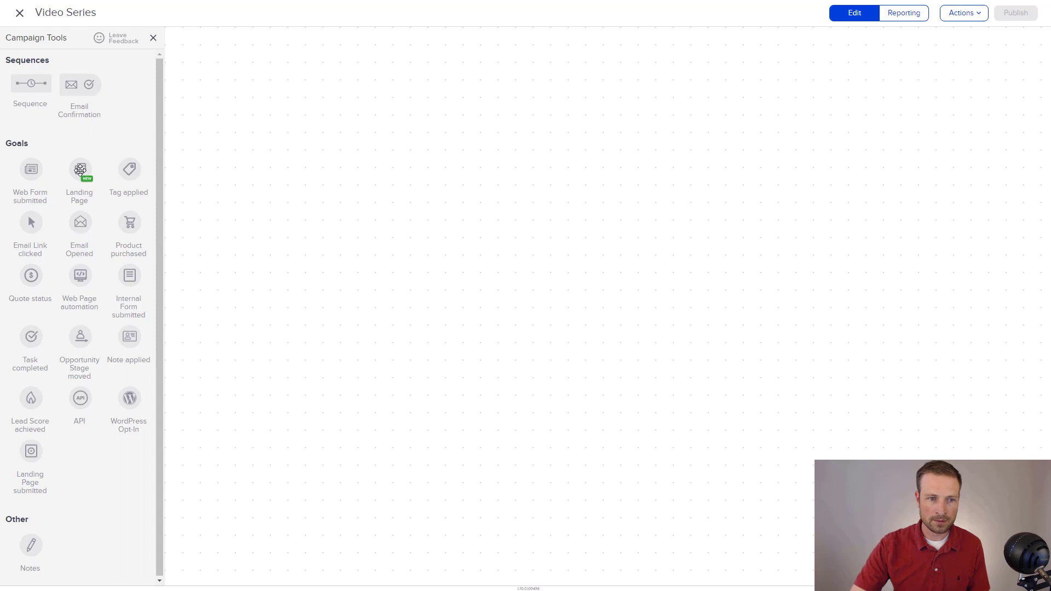
Add a Webinar Registration landing page followed by a Reminder about Webinar sequence, then open it.
drag(80, 169, 240, 97)
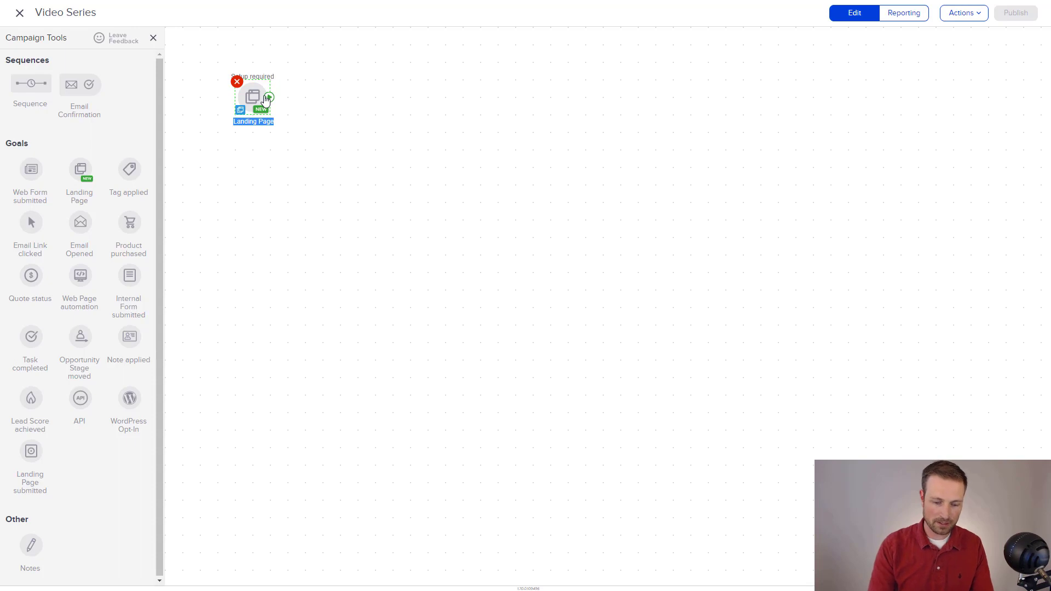
text(Webinar Re)
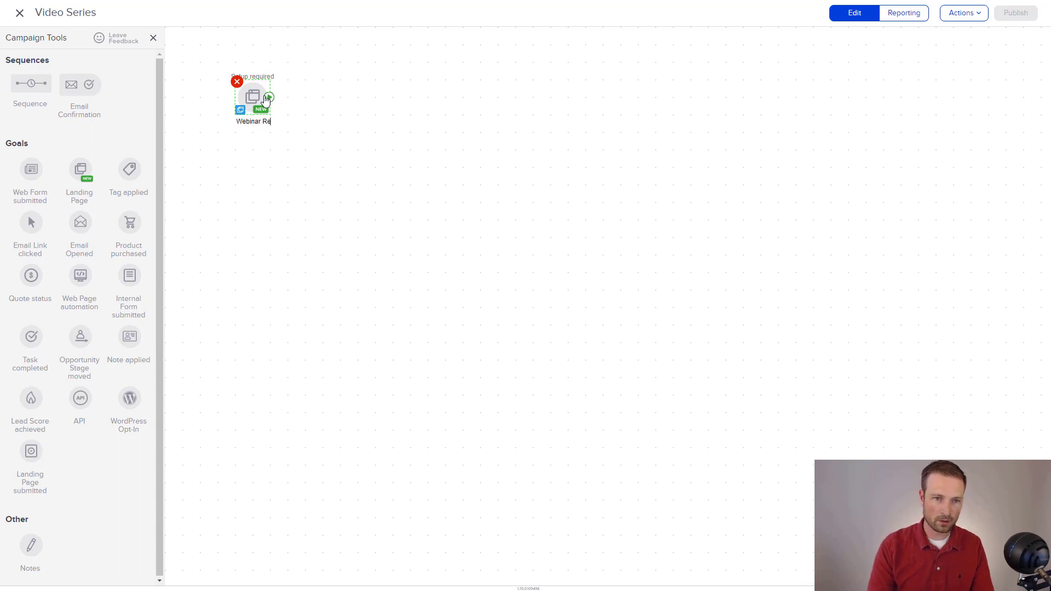
text(gistration)
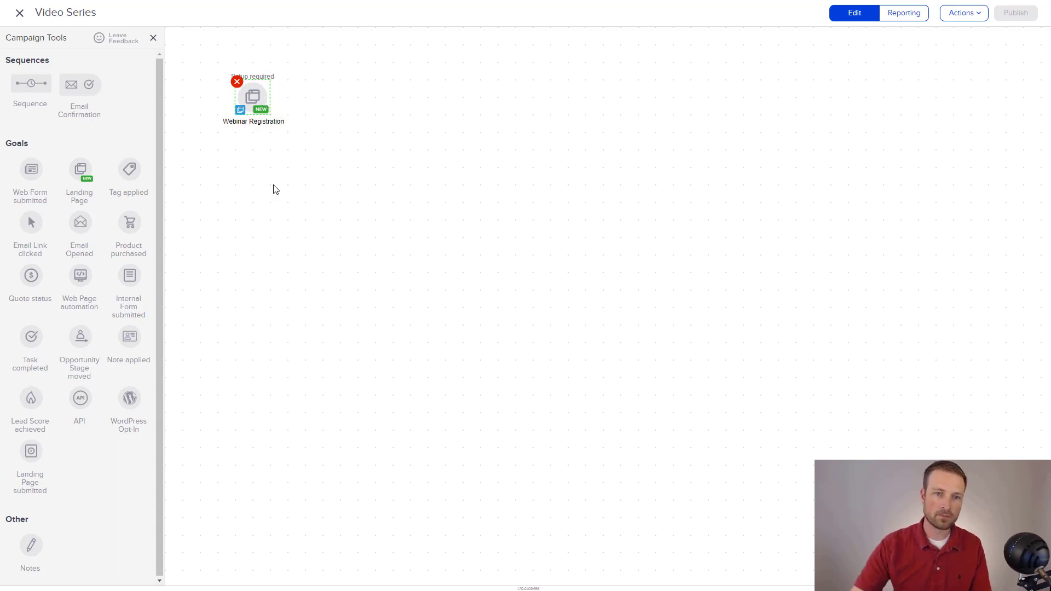
click(272, 188)
mouse_move(31, 84)
mouse_down()
mouse_move(164, 130)
mouse_move(317, 117)
mouse_move(335, 92)
mouse_move(359, 98)
mouse_up()
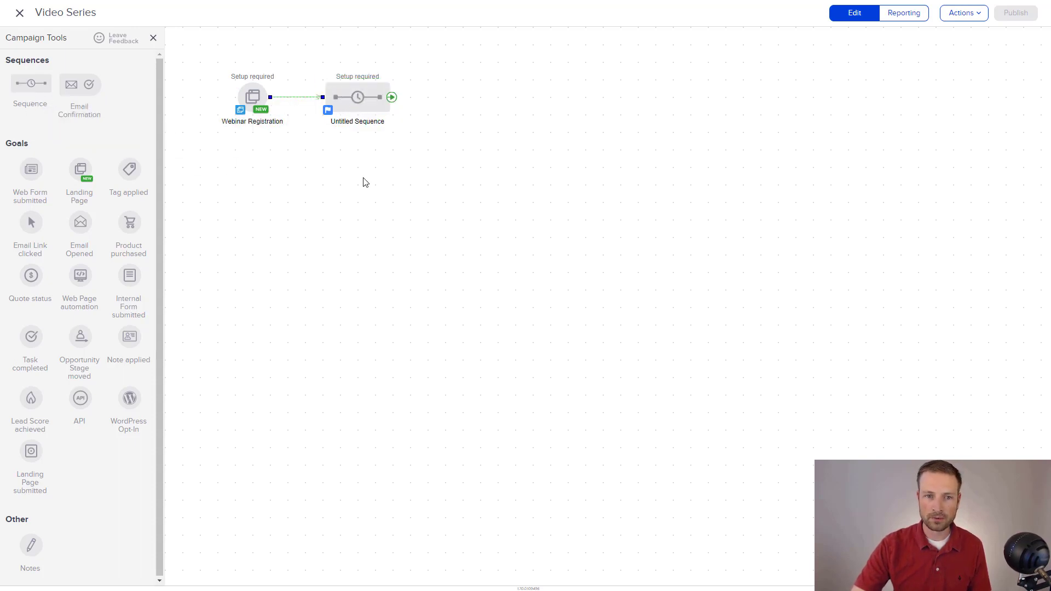
click(357, 121)
text(Re)
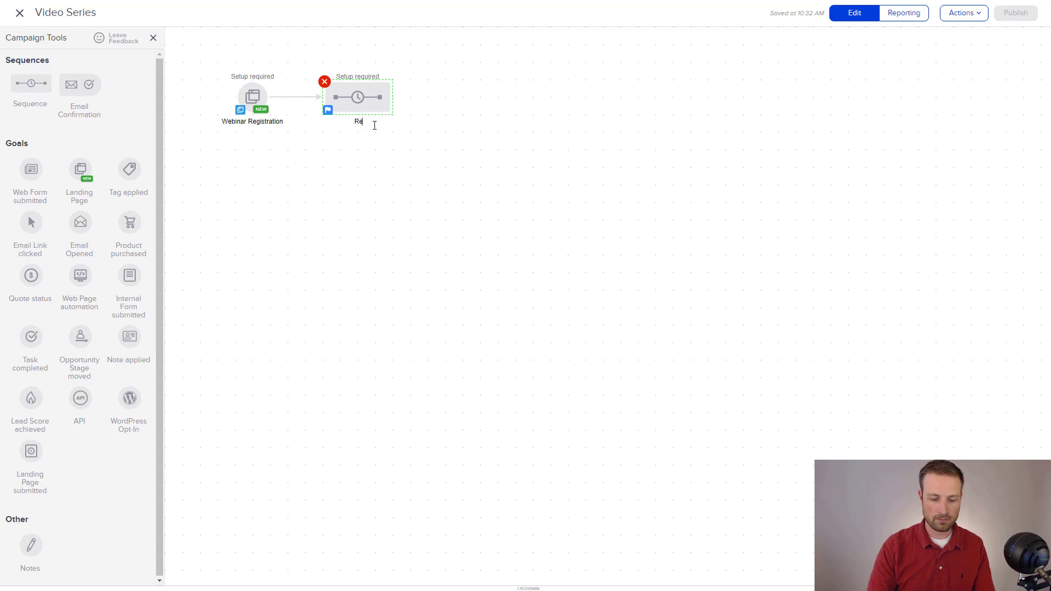
text(minder abou)
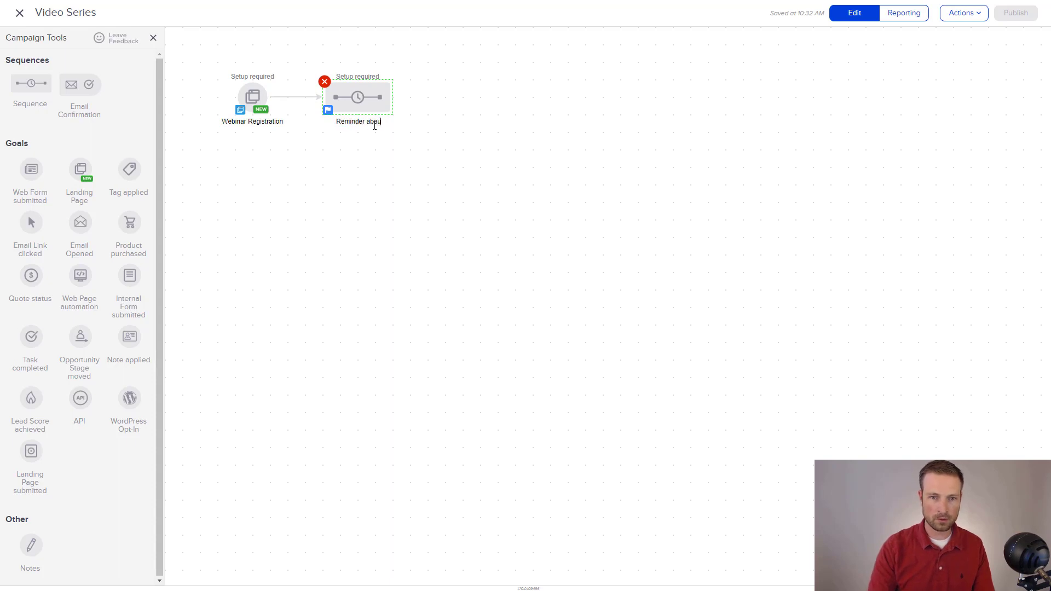
text(t Webinar)
click(429, 235)
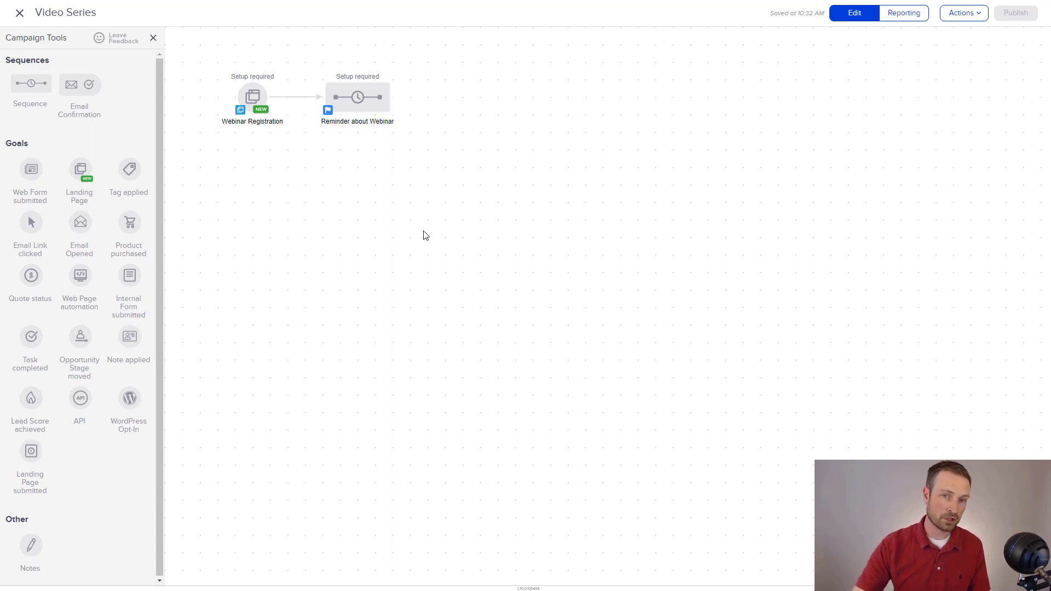
double_click(352, 102)
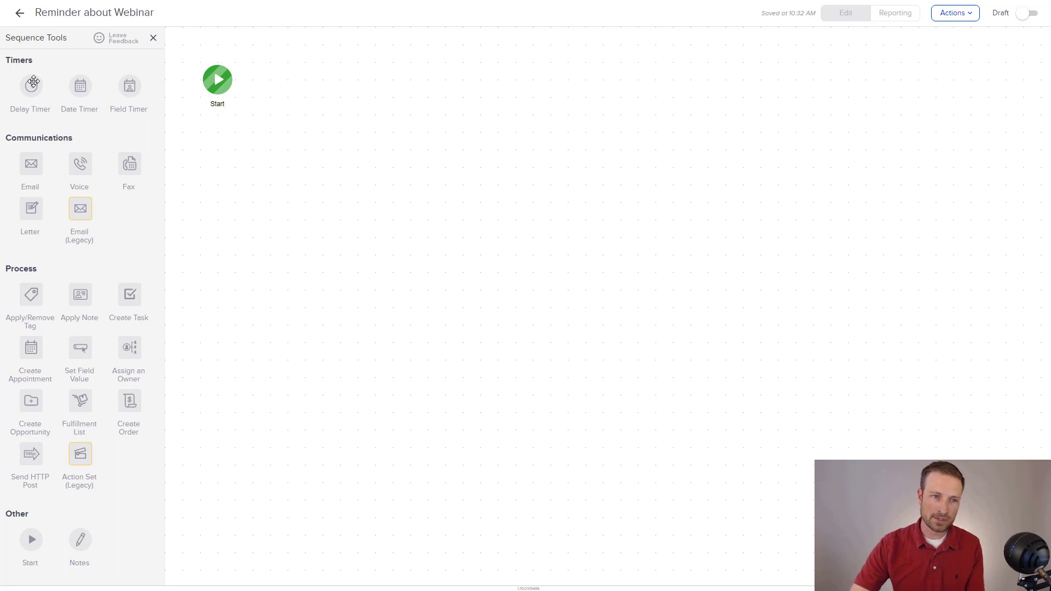
Add a date timer after the start set to July 19, 2019, 8:00 AM.
drag(81, 88, 288, 82)
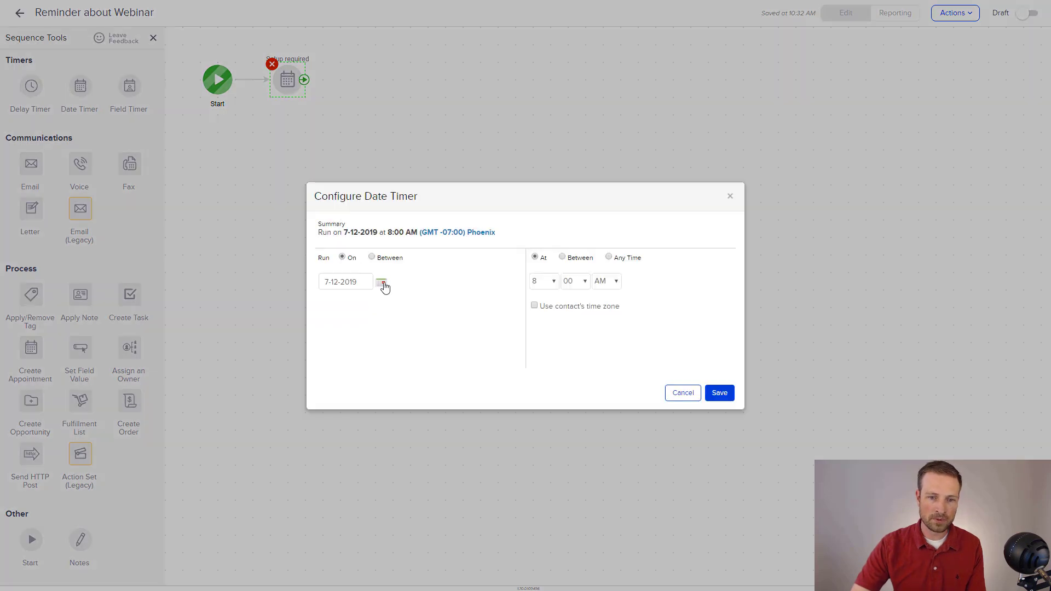
click(381, 282)
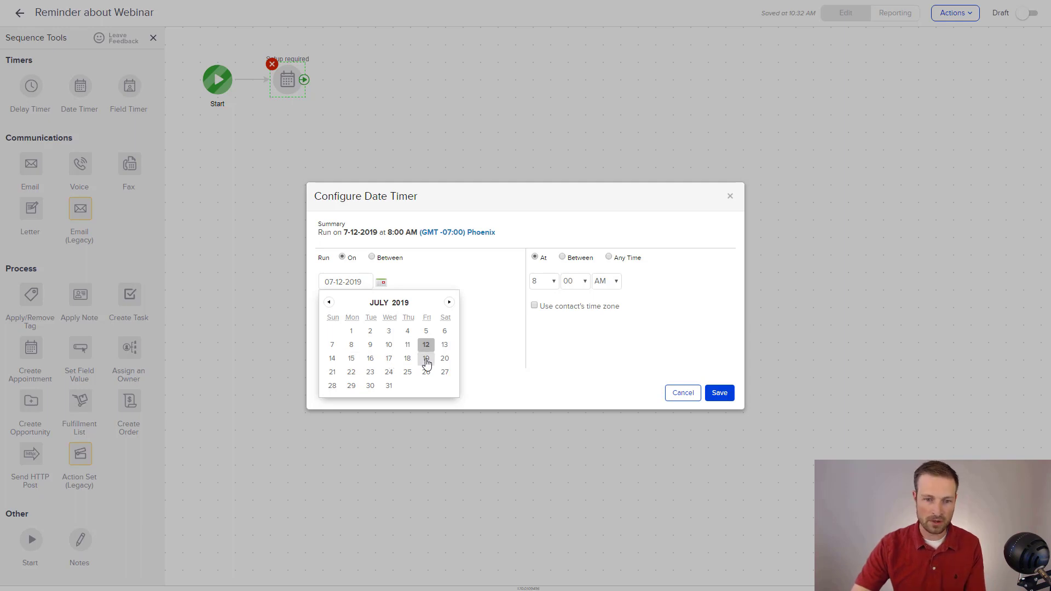
click(426, 359)
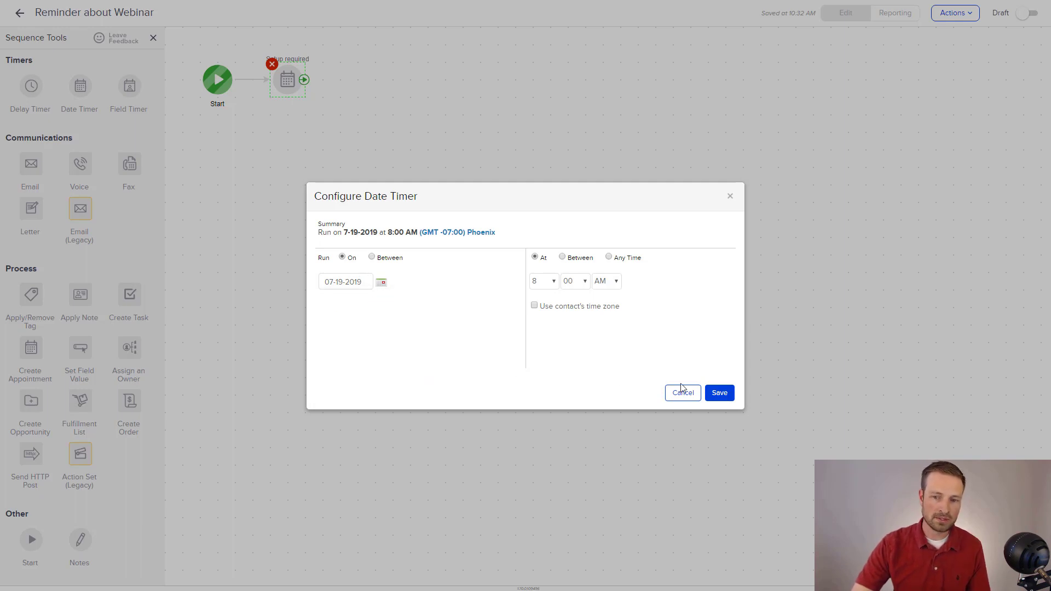
click(725, 402)
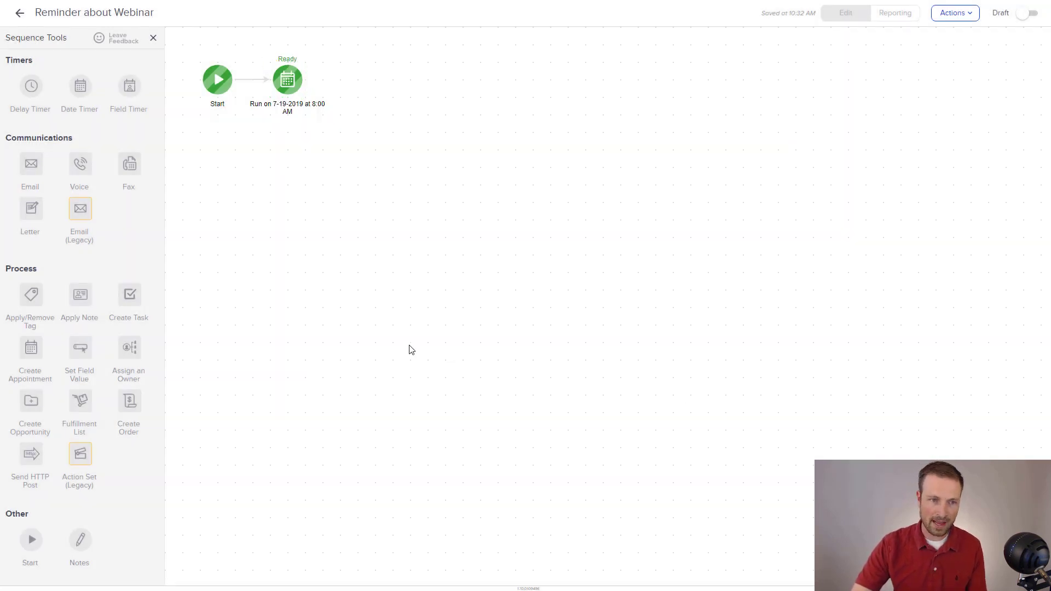
Add an email step after the timer named 'Join us on our webinar Today!'.
drag(31, 162, 378, 77)
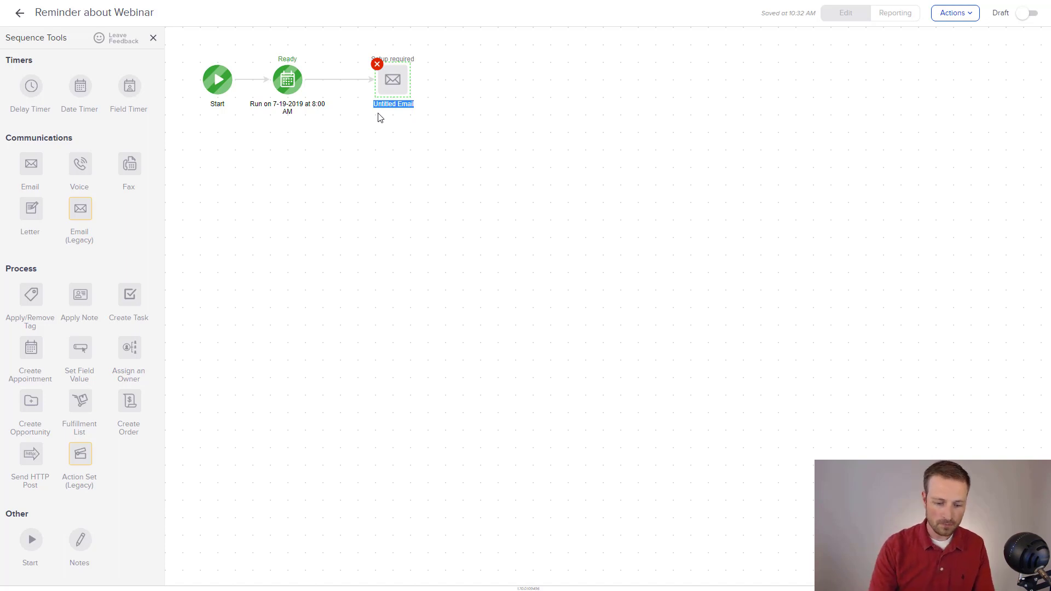
text(Join)
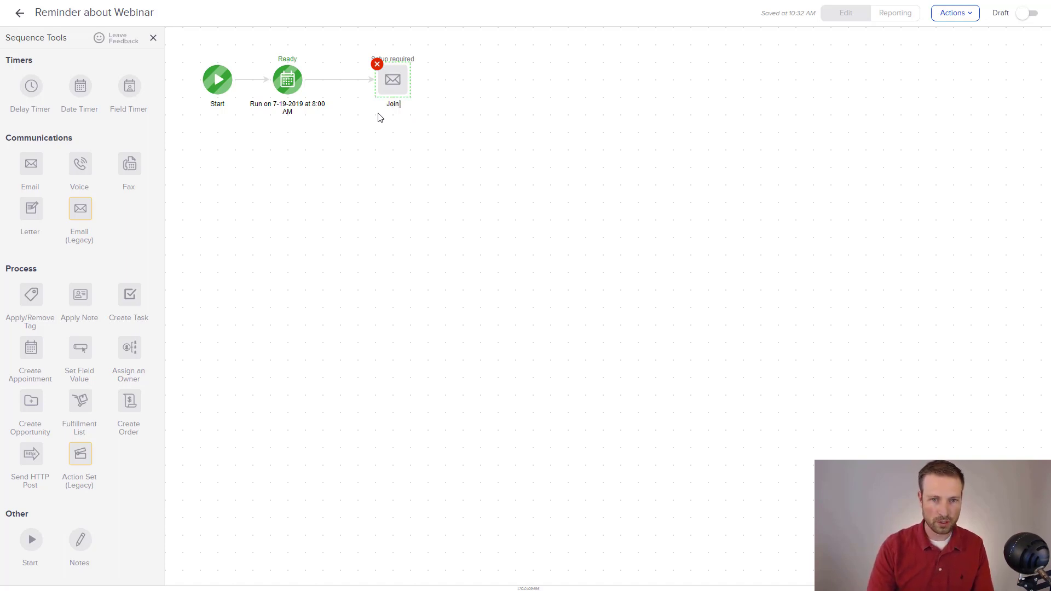
text( us on our webin)
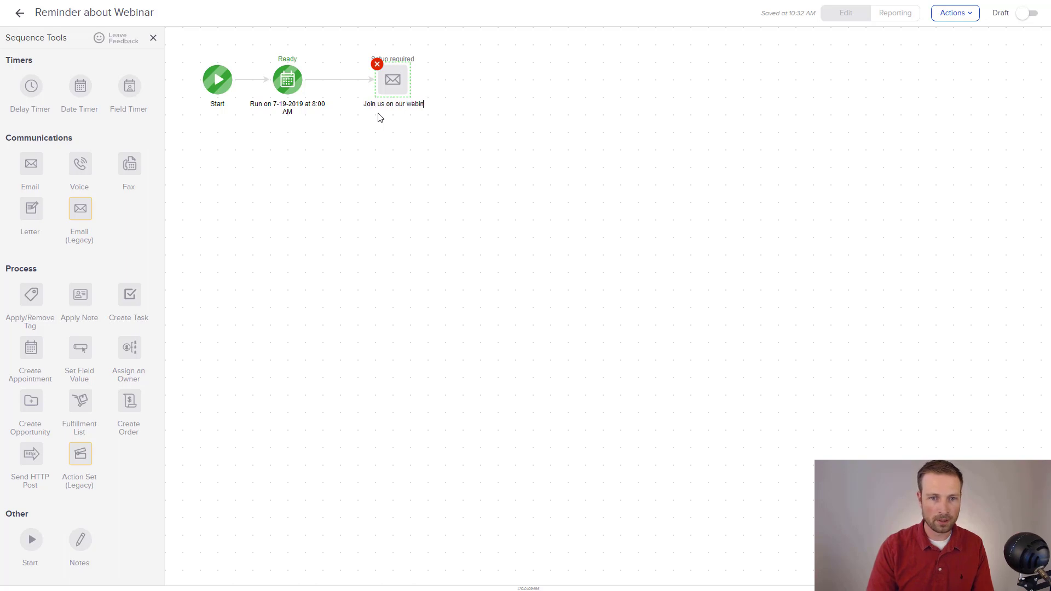
text(ar Today!)
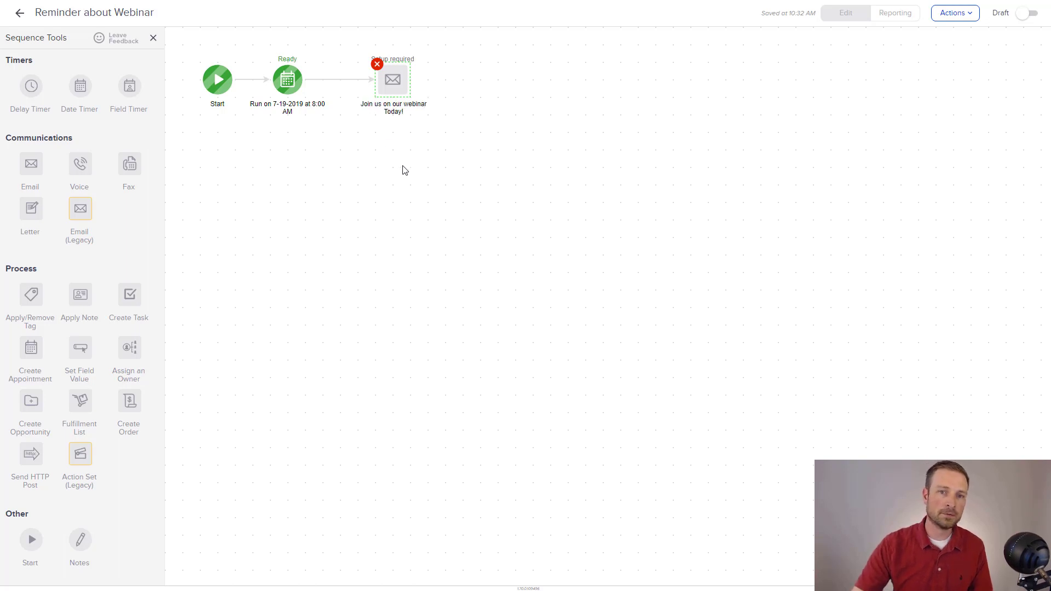
drag(400, 77, 381, 77)
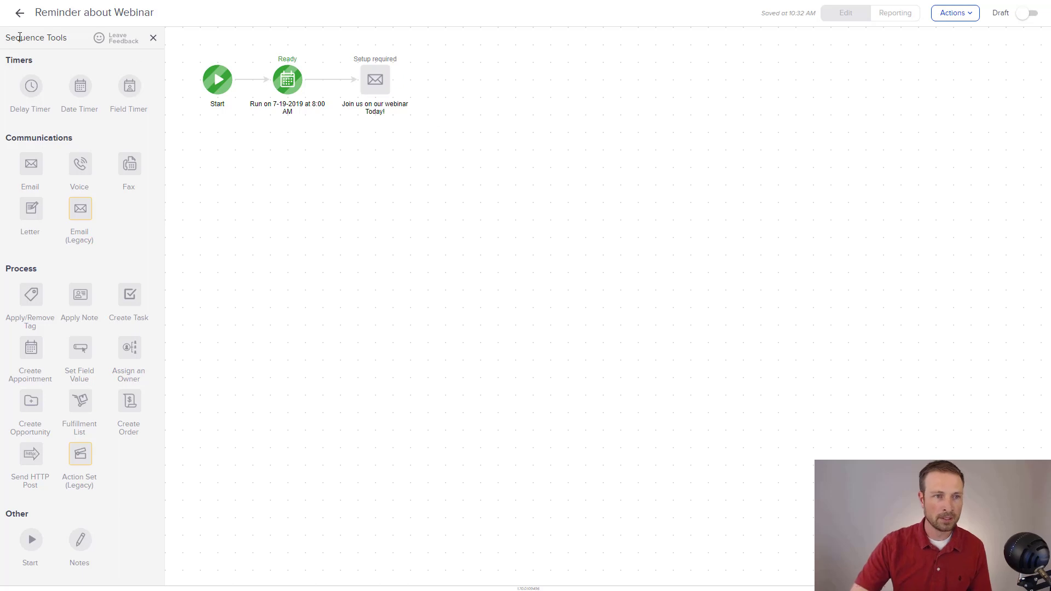
Add two tag goals named 'Attend' and 'Didn't Attend' beside the reminder sequence.
click(19, 15)
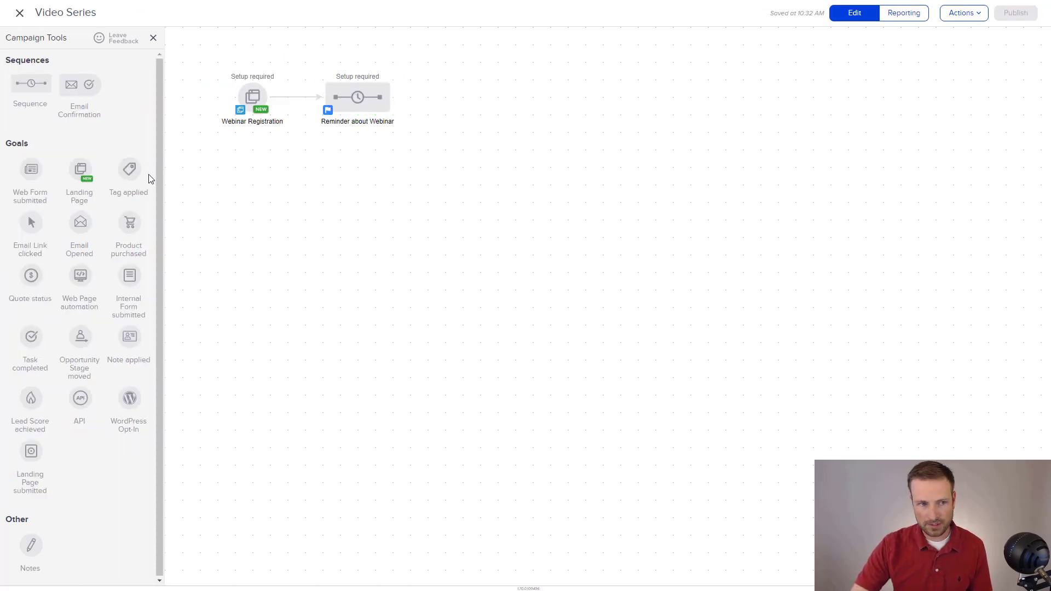
drag(128, 171, 441, 127)
drag(442, 85, 444, 90)
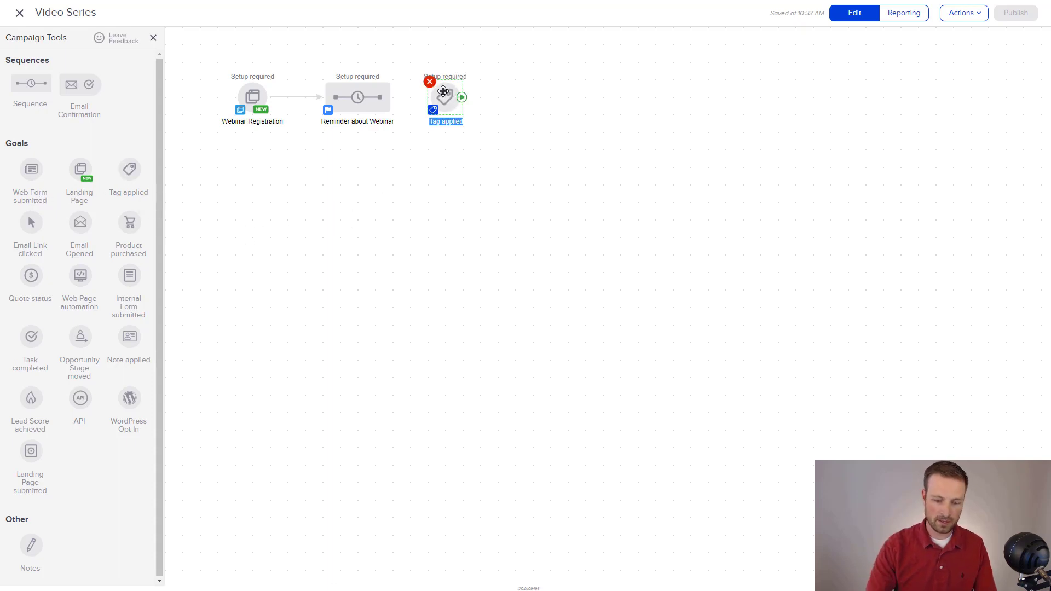
text(Attend)
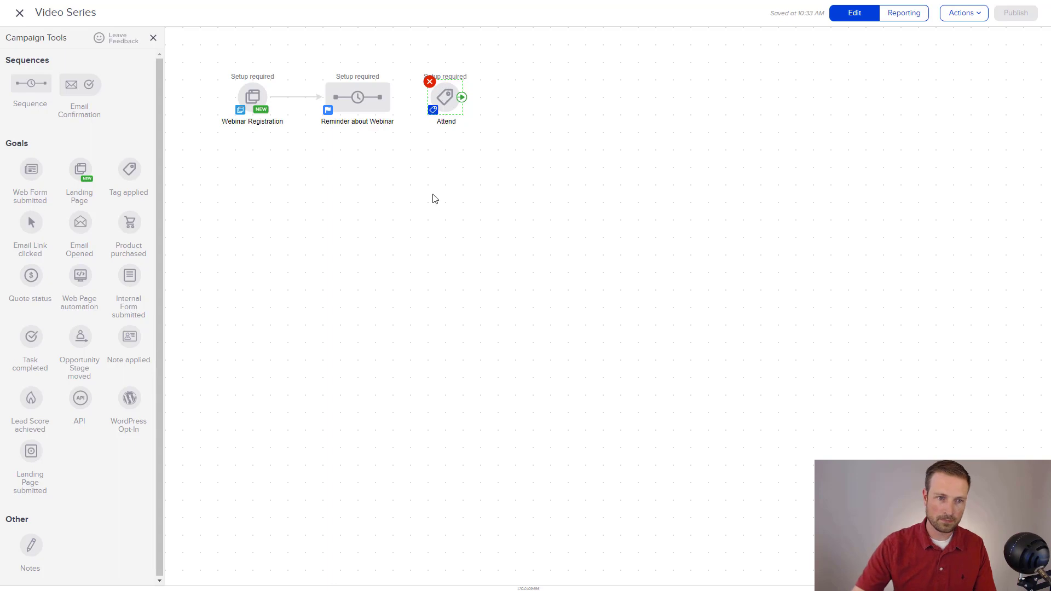
click(460, 147)
drag(449, 104, 442, 190)
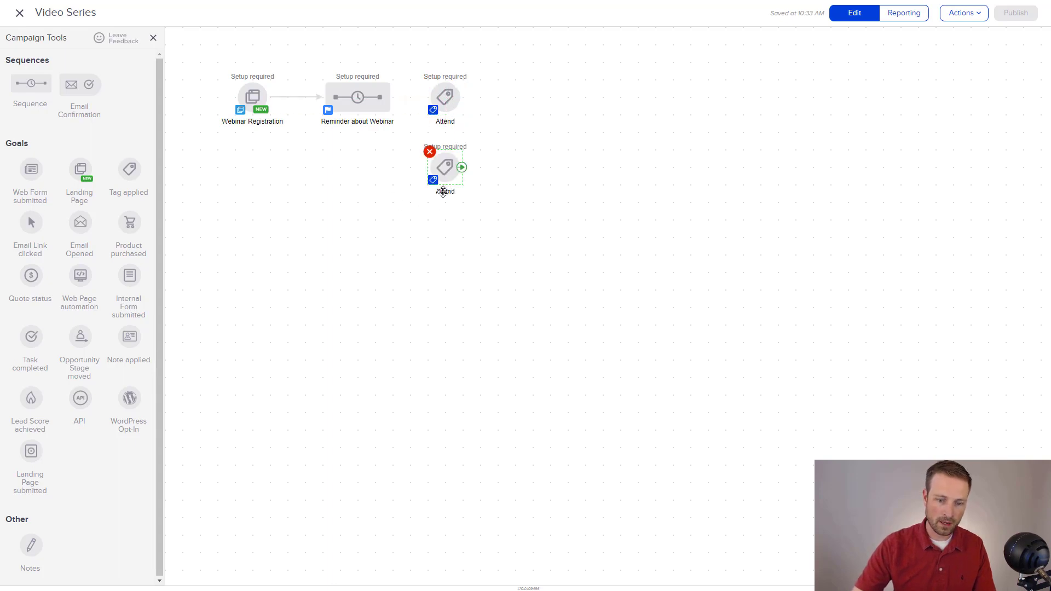
double_click(443, 190)
text(Didn't Att)
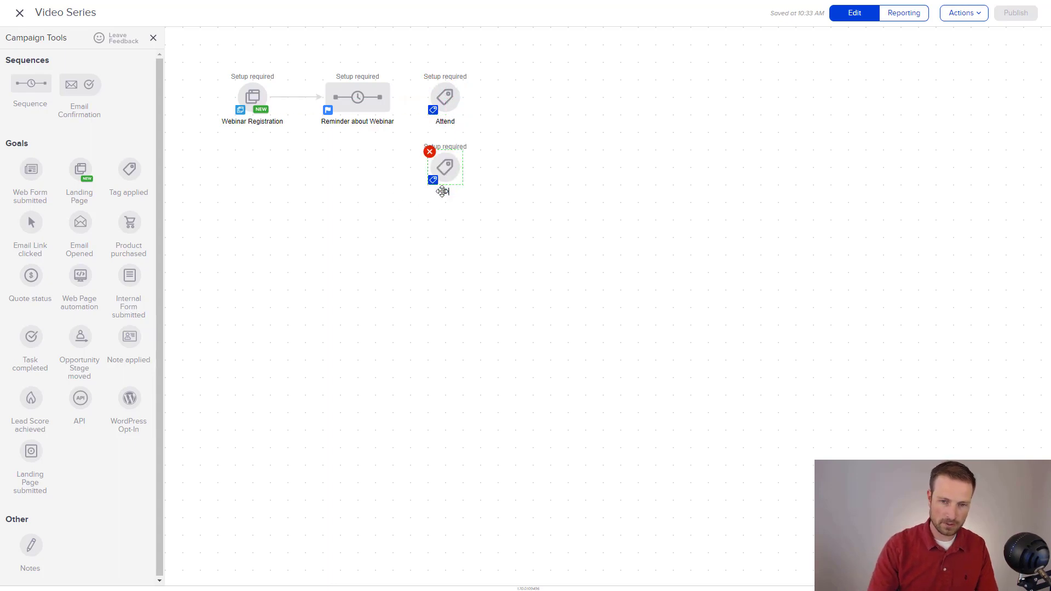
text(end)
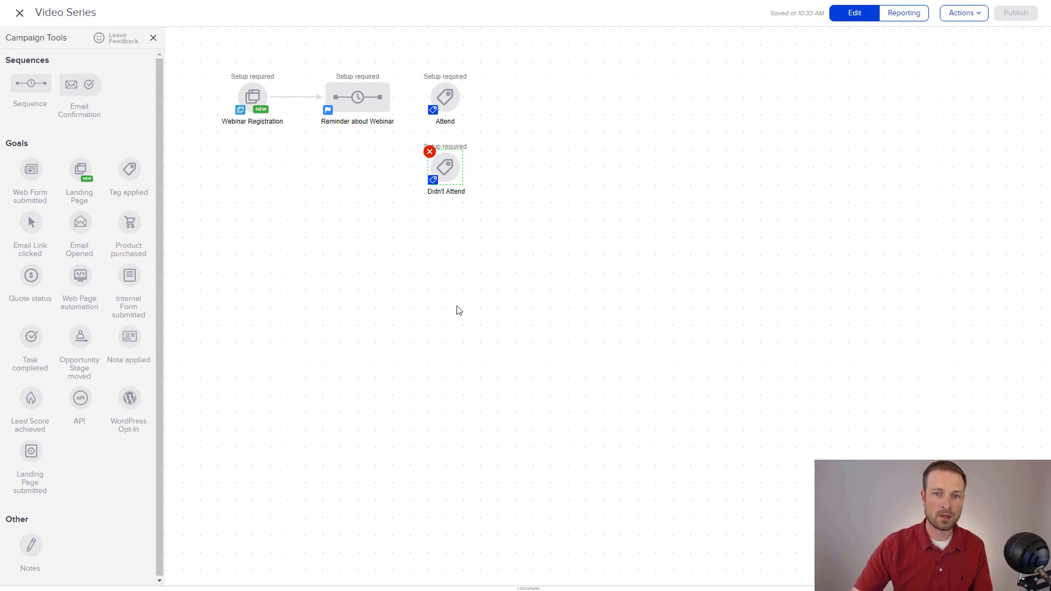
click(458, 308)
Link the reminder to both goals and connect Attend to a sequence named 'Remind Them About The'.
drag(392, 97, 438, 161)
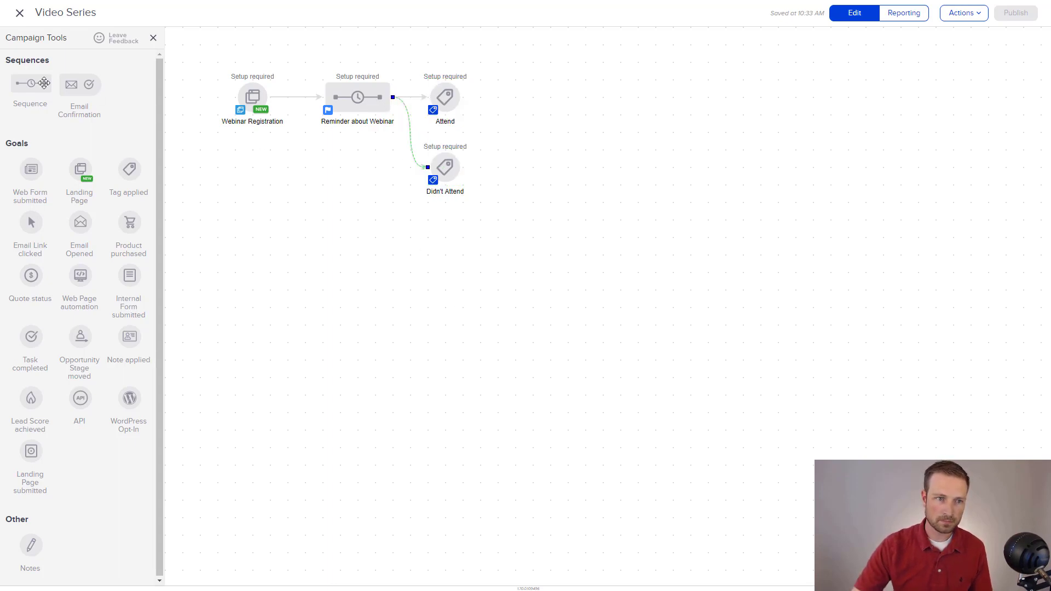
drag(41, 83, 523, 89)
drag(24, 85, 510, 162)
mouse_move(461, 104)
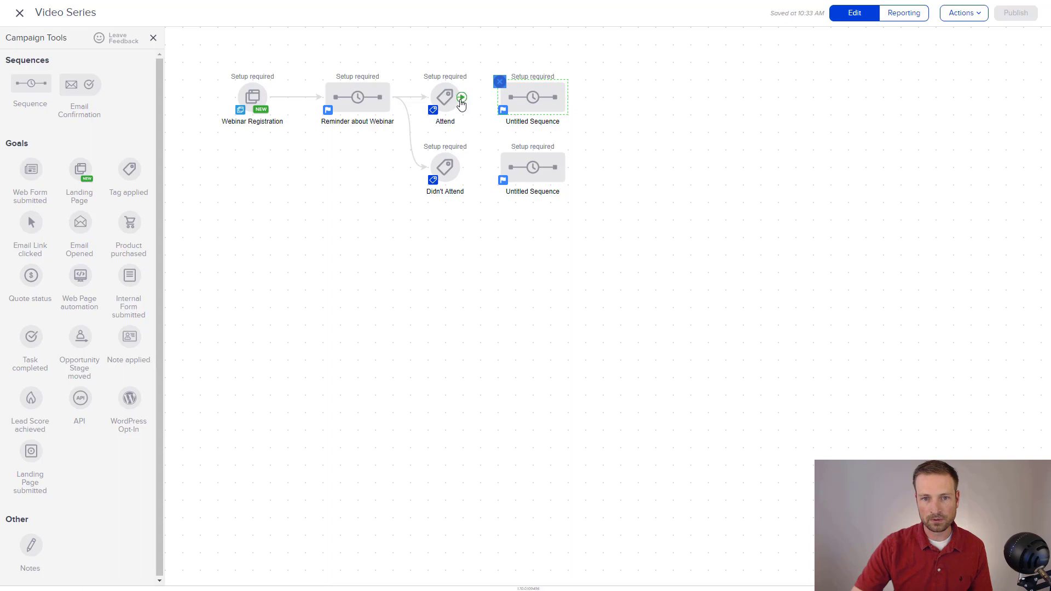
drag(462, 103, 527, 104)
click(526, 121)
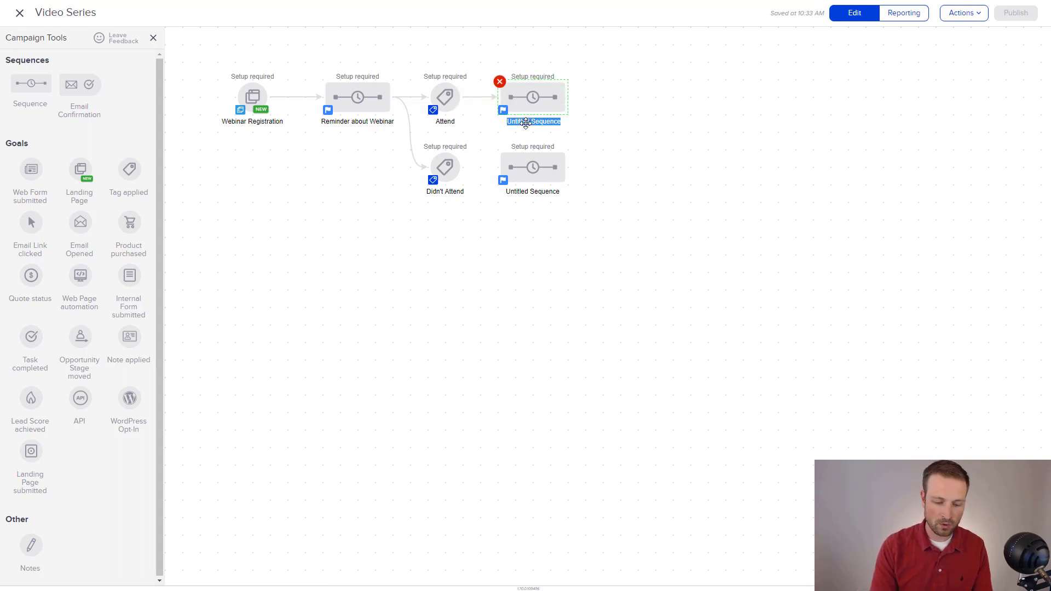
text(Remind)
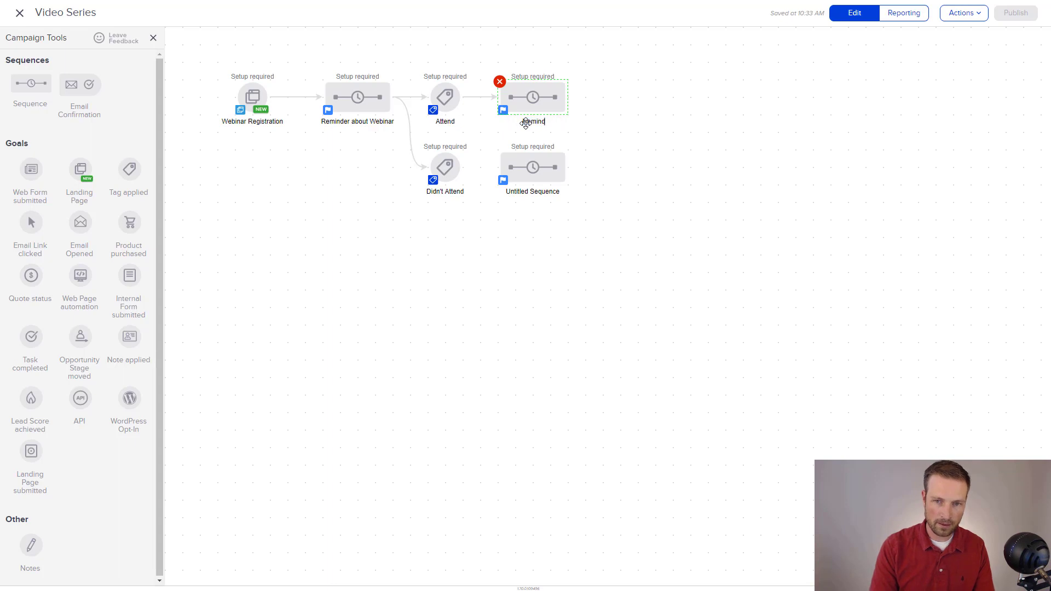
text( Them About The CTA)
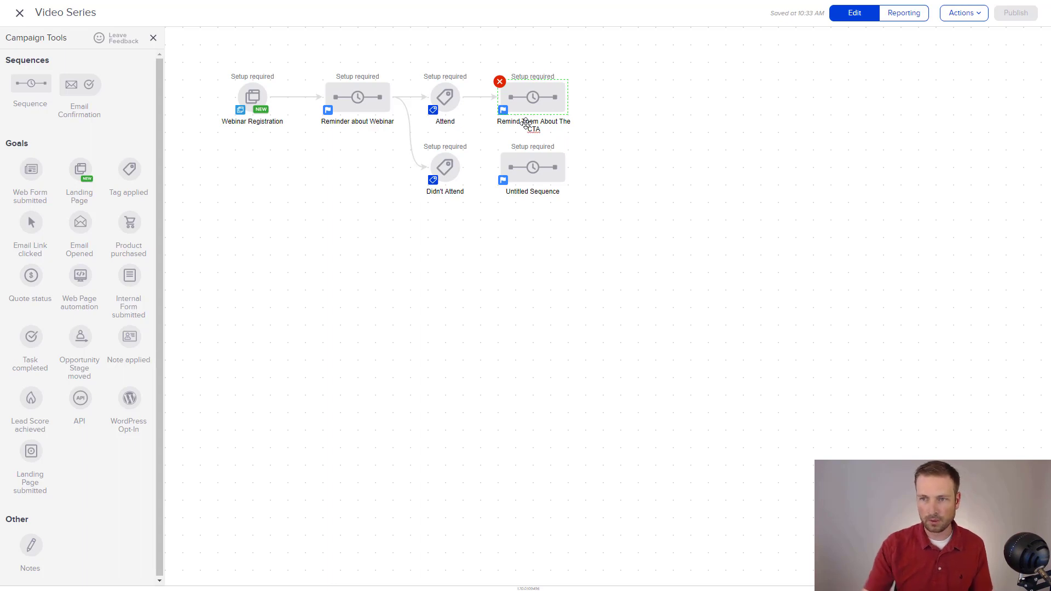
click(597, 263)
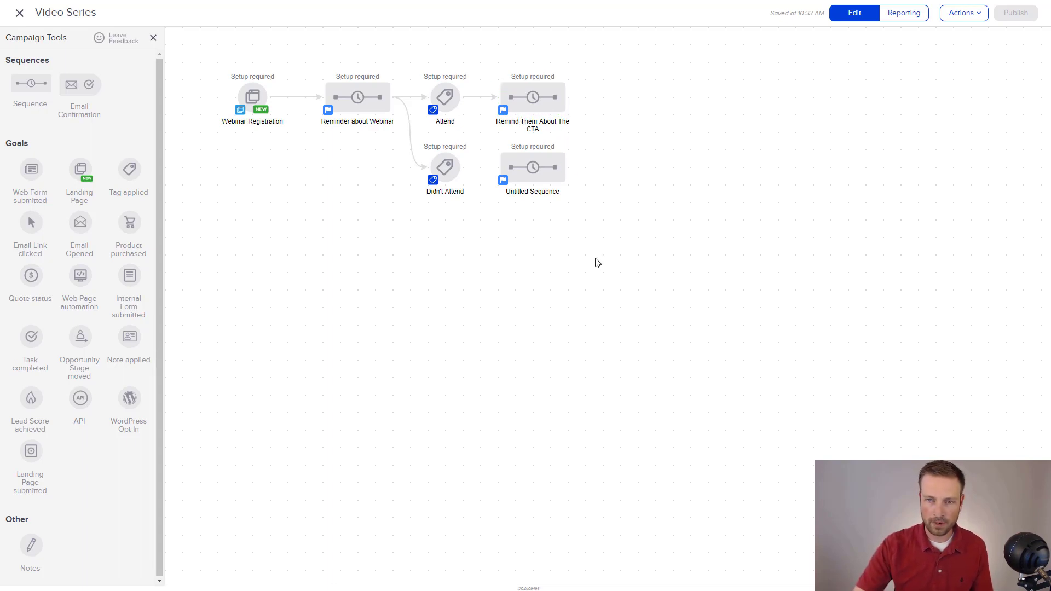
Connect Didn't Attend to a sequence named 'Hey You Need to Watch This Replay'.
drag(464, 168, 512, 166)
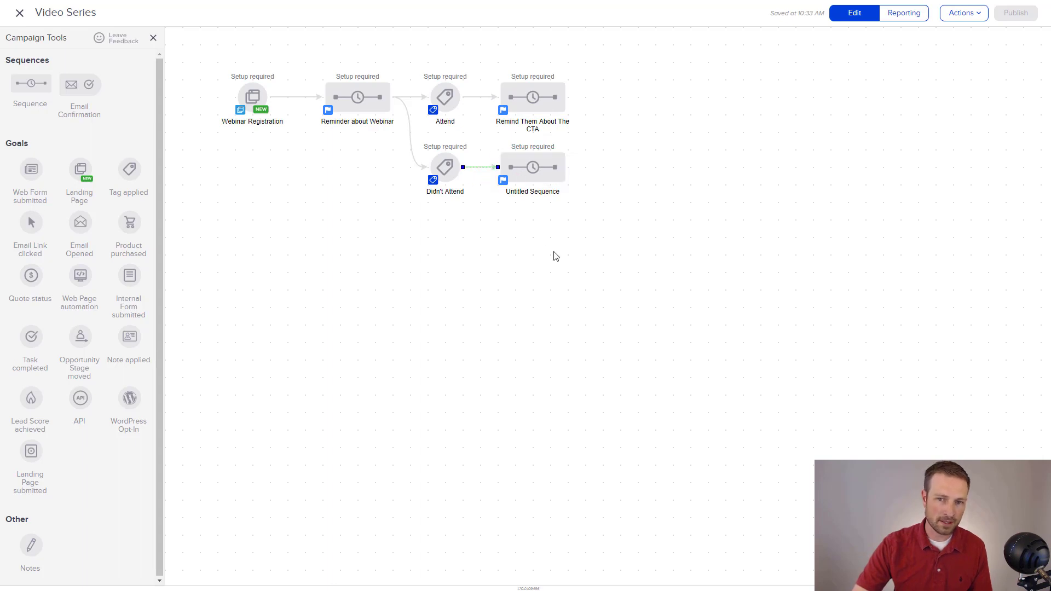
double_click(531, 191)
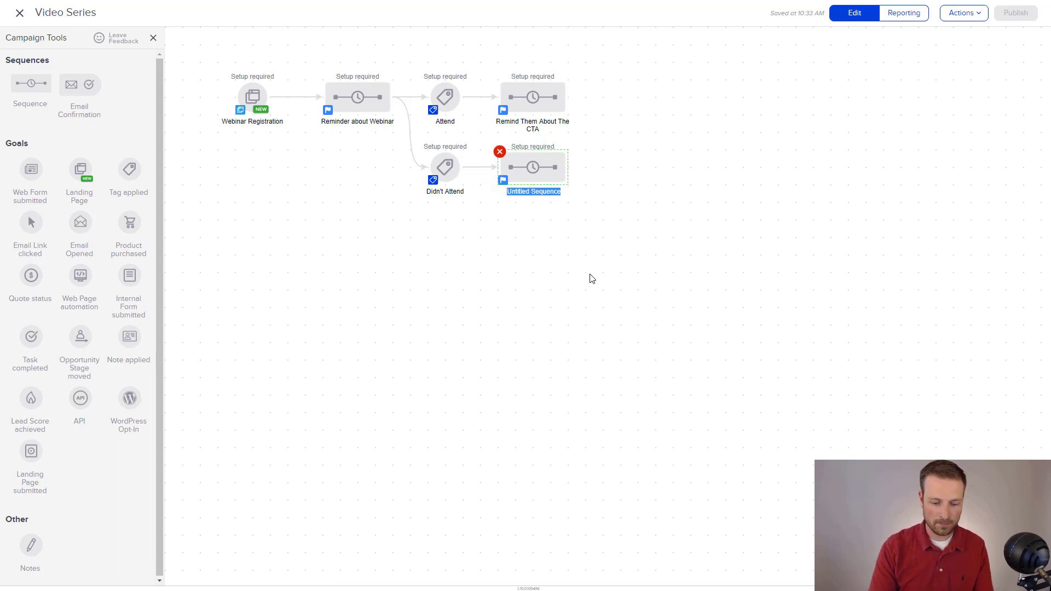
text(Hey You)
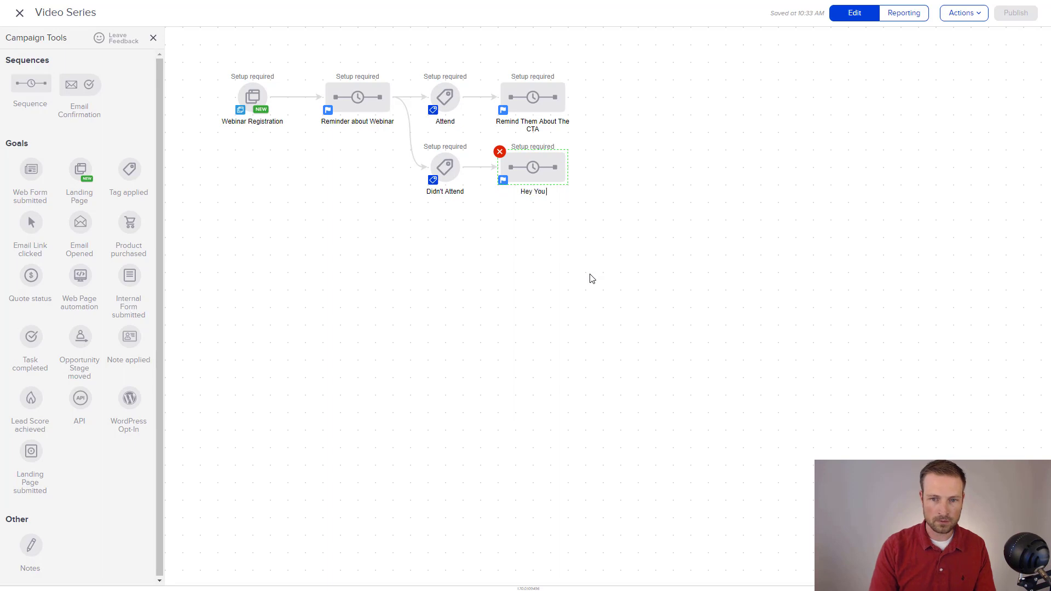
text( Need to Wat)
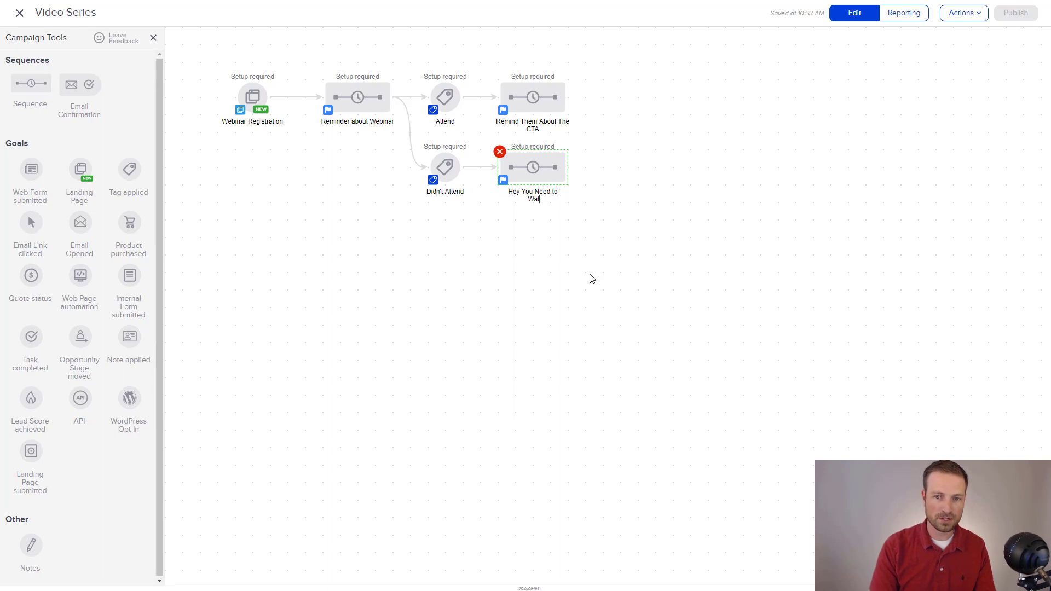
text(ch This Re)
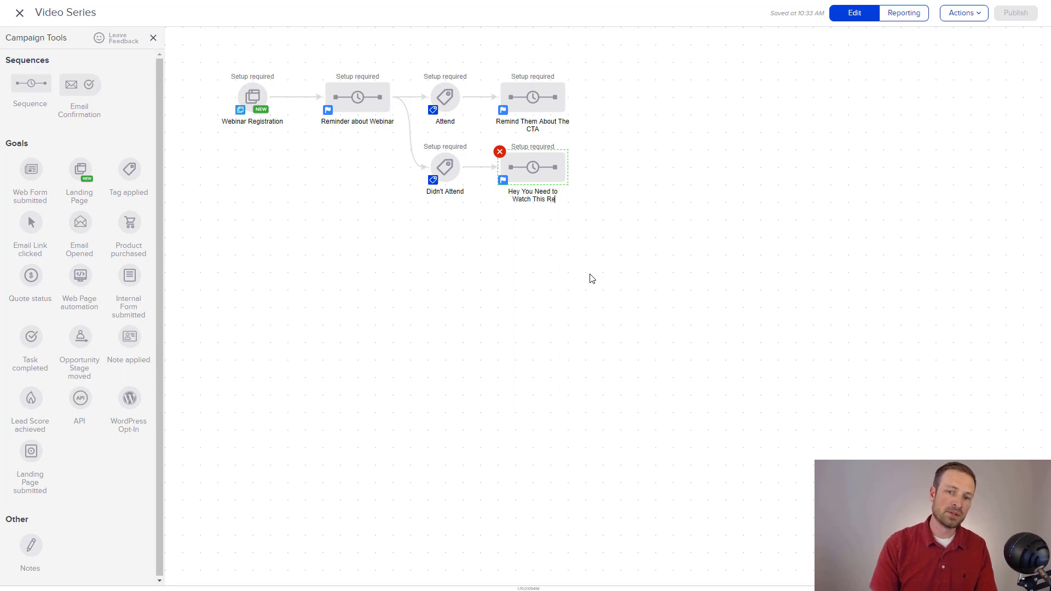
text(play)
click(593, 279)
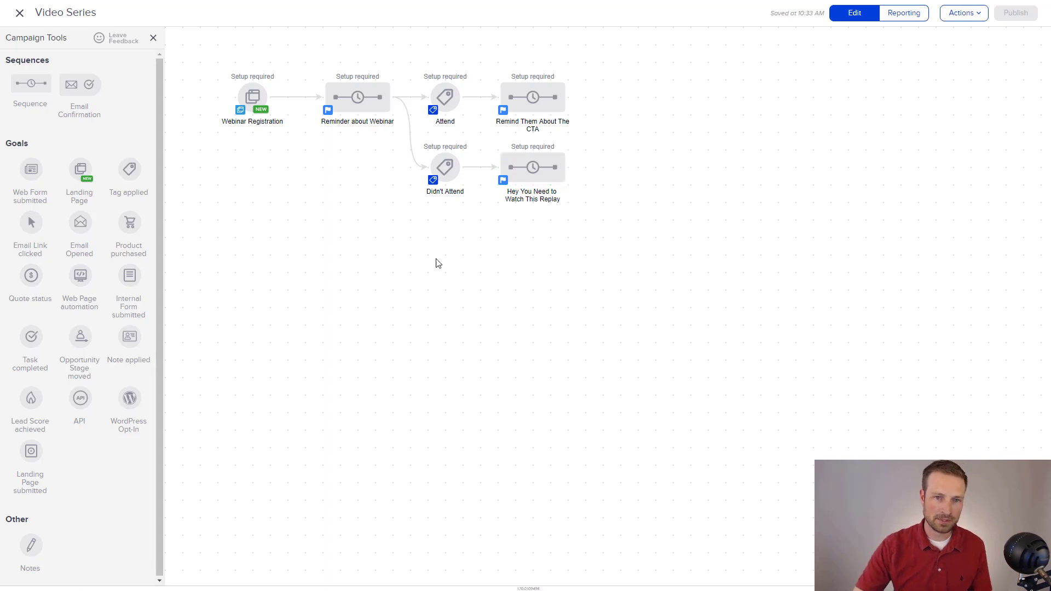